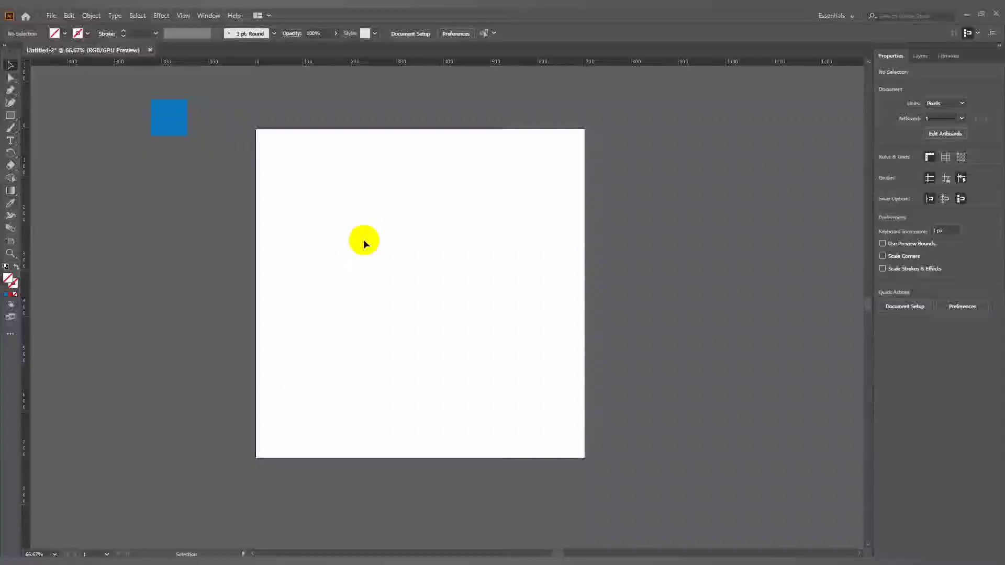
Set the fill colour to blue and draw a circle on the artboard.
click(6, 294)
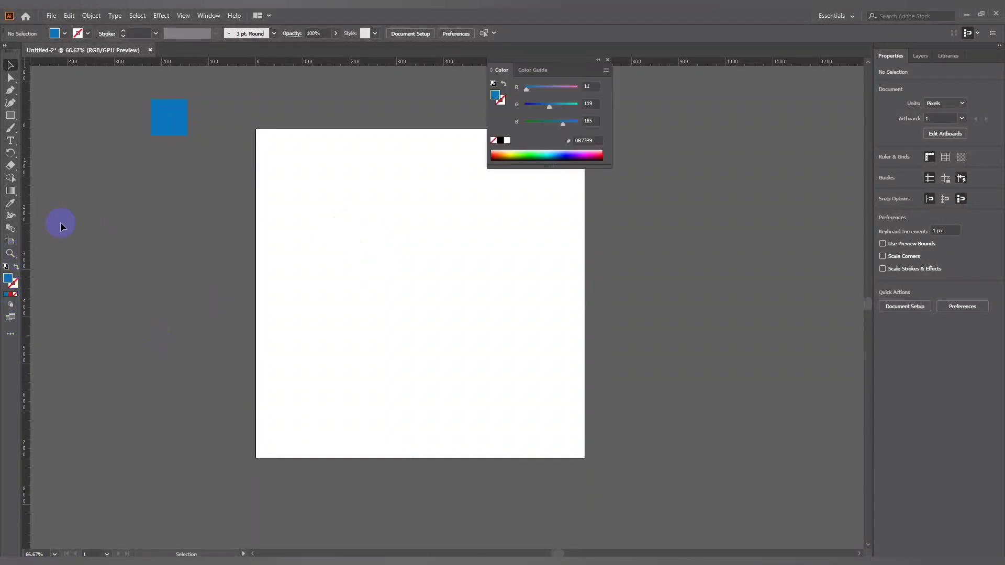
click(605, 59)
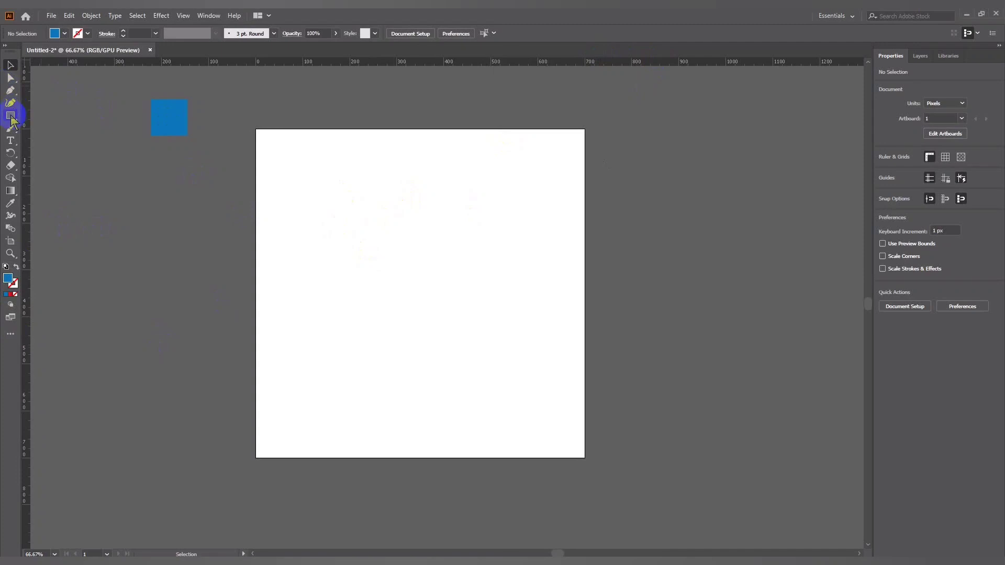
click(52, 139)
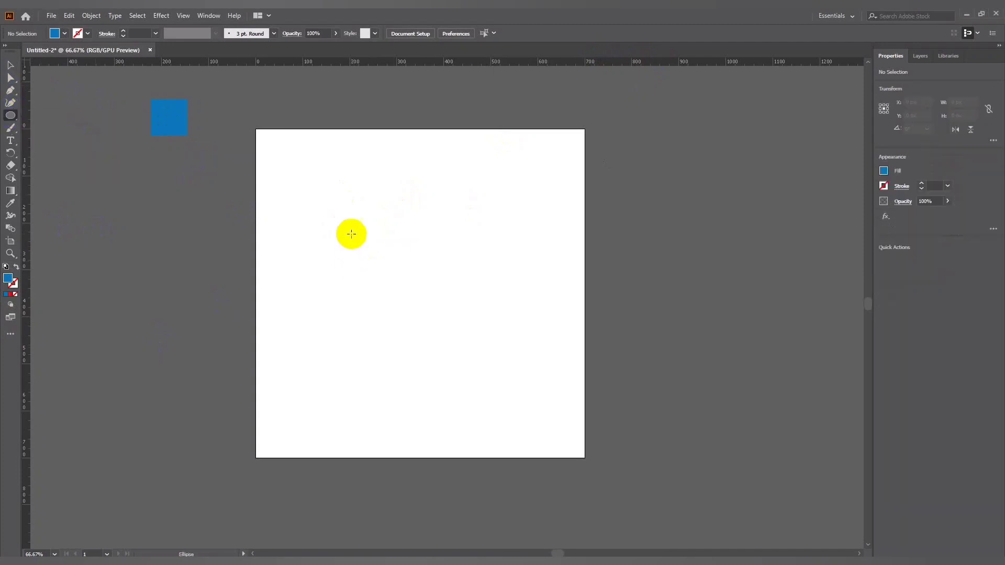
drag(339, 216, 524, 401)
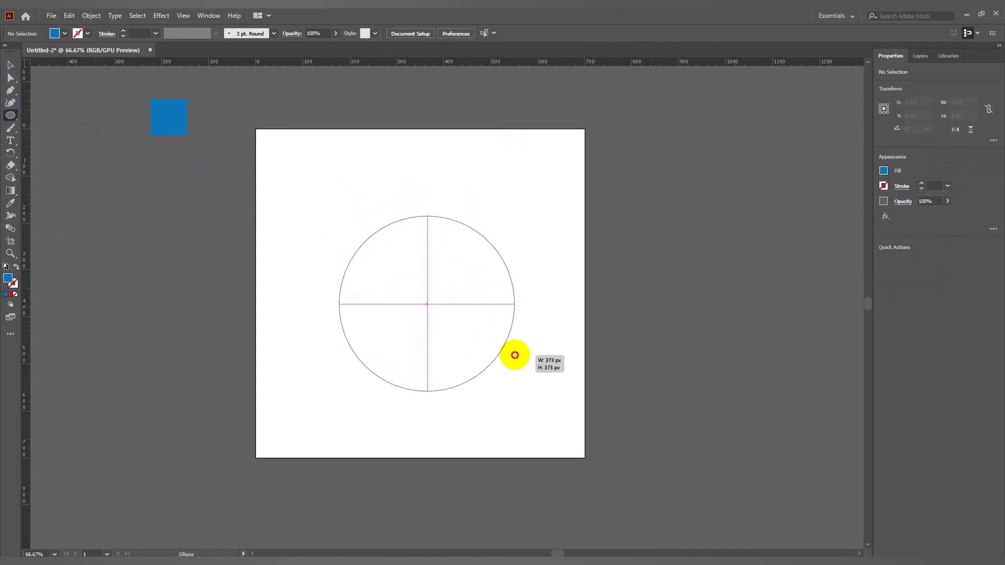
Move the circle up and left and enlarge it to about 473 px across.
click(9, 66)
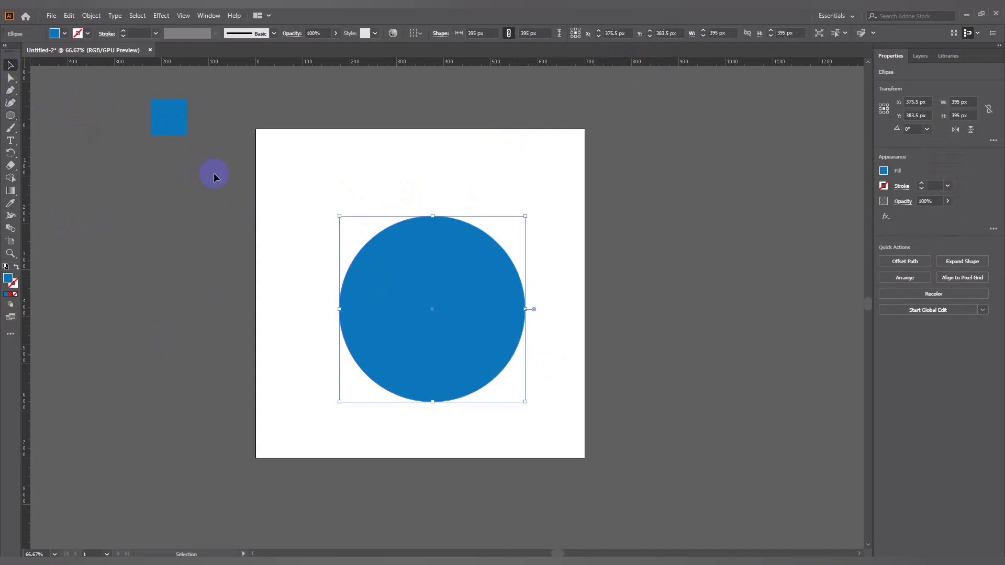
drag(416, 298, 403, 274)
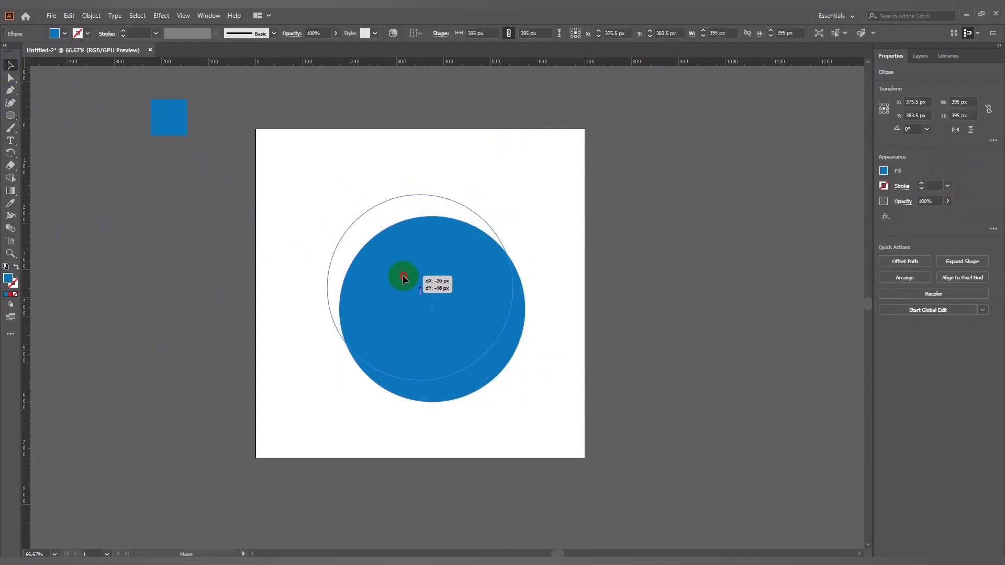
drag(513, 192, 575, 229)
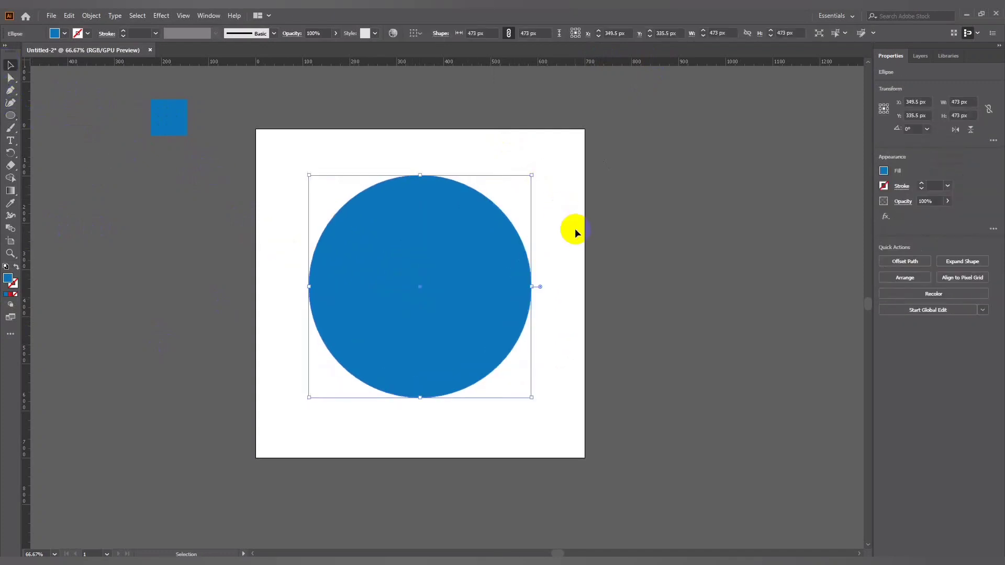
click(576, 231)
click(456, 249)
click(567, 253)
click(478, 244)
click(275, 220)
click(381, 218)
click(55, 33)
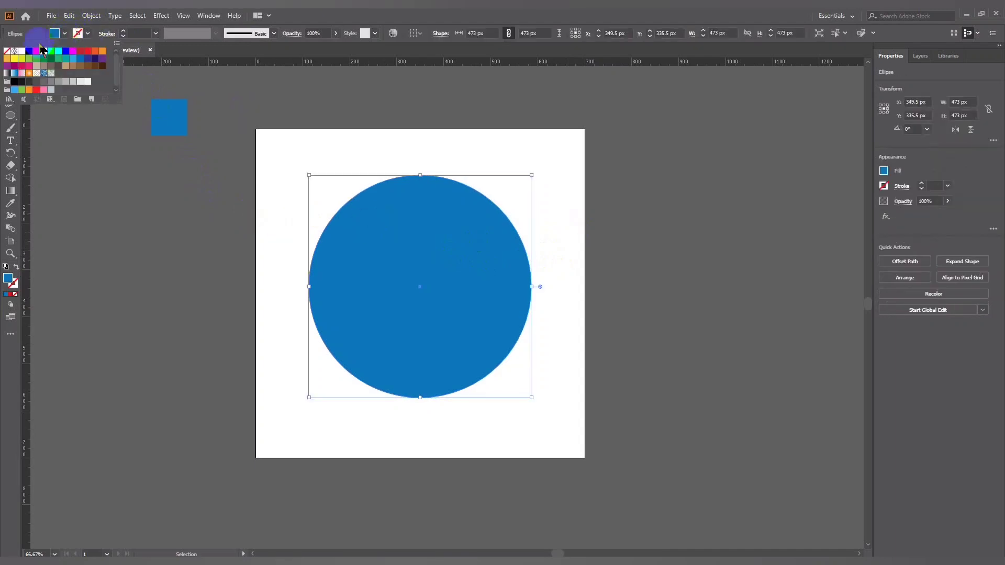
Set the circle's fill to None, leaving a thin 1 pt outline, and scale it to 544 px.
click(7, 51)
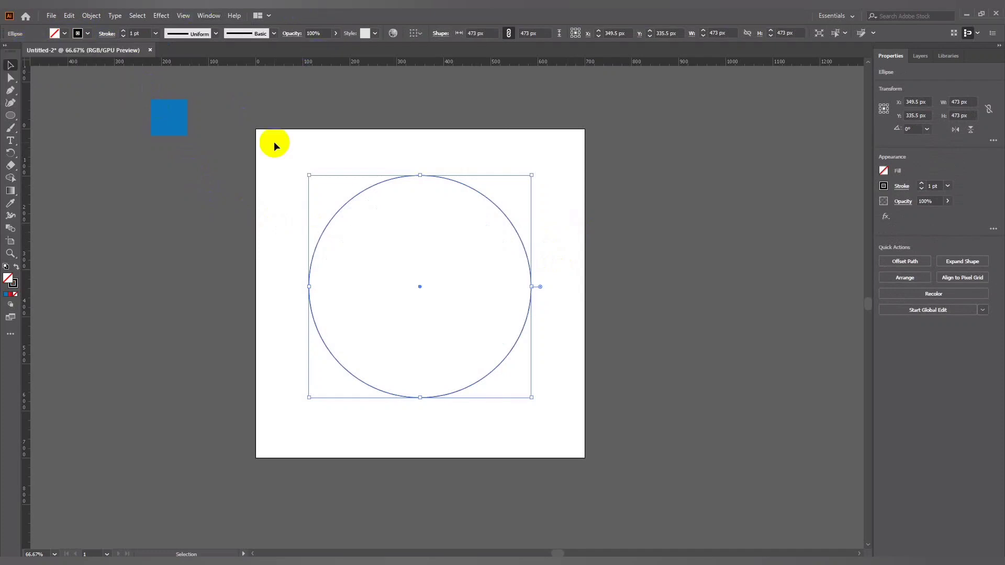
click(275, 176)
click(440, 180)
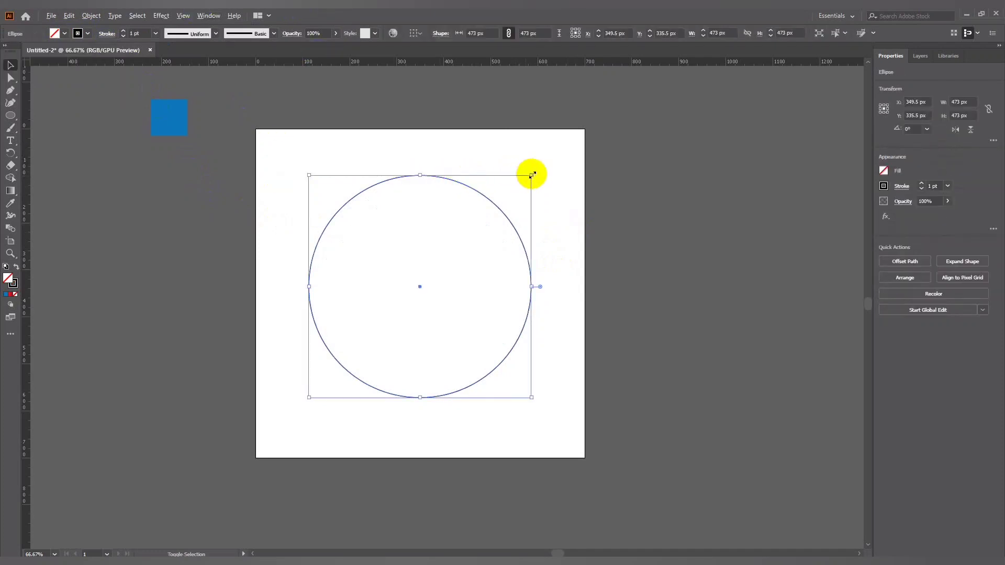
drag(532, 175, 547, 158)
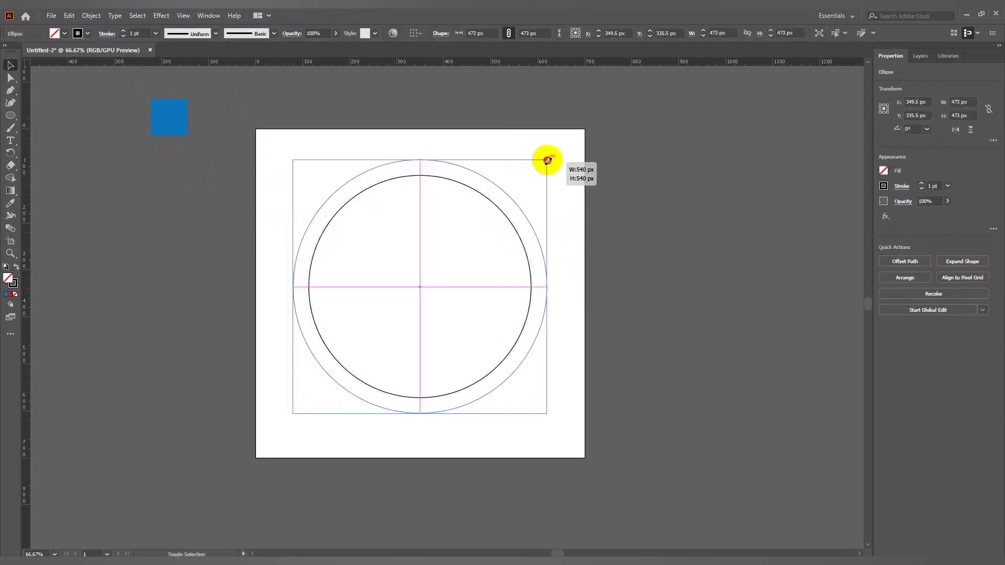
click(573, 208)
click(516, 198)
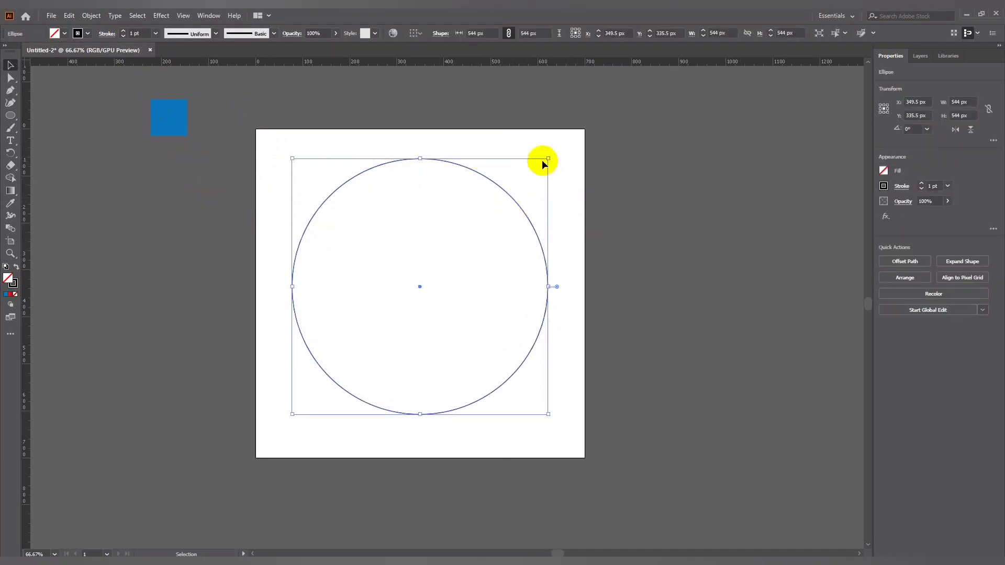
Copy the circle, paste it in front, and shrink the copy to about 382 px.
click(69, 15)
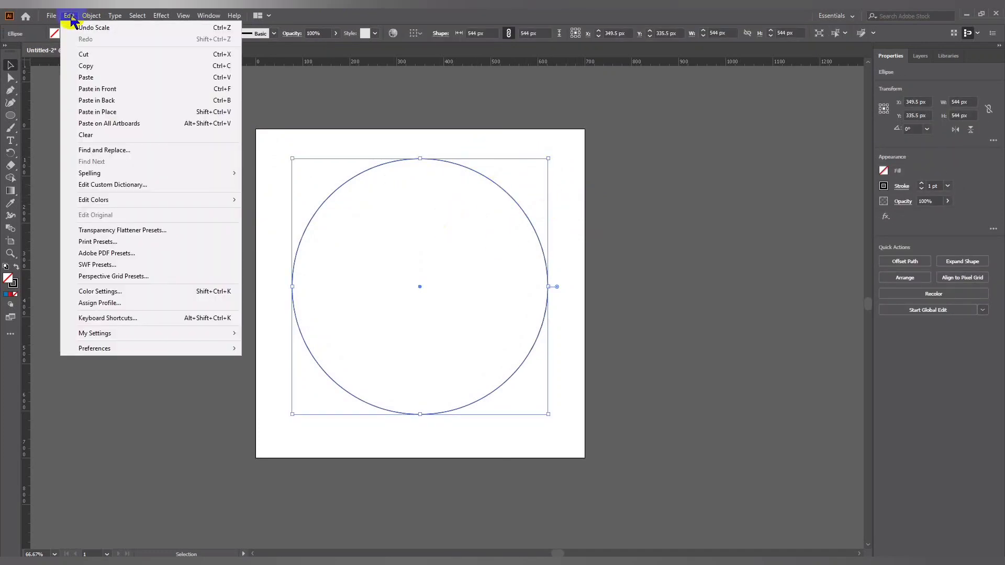
click(86, 66)
click(70, 15)
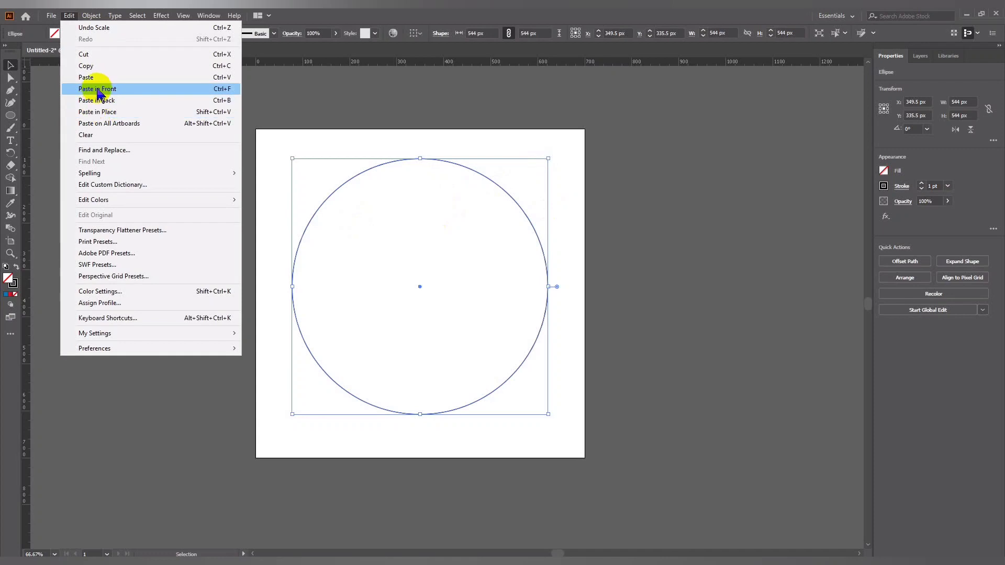
click(97, 88)
drag(547, 158, 509, 173)
Align both circles to each other's horizontal centre.
click(544, 185)
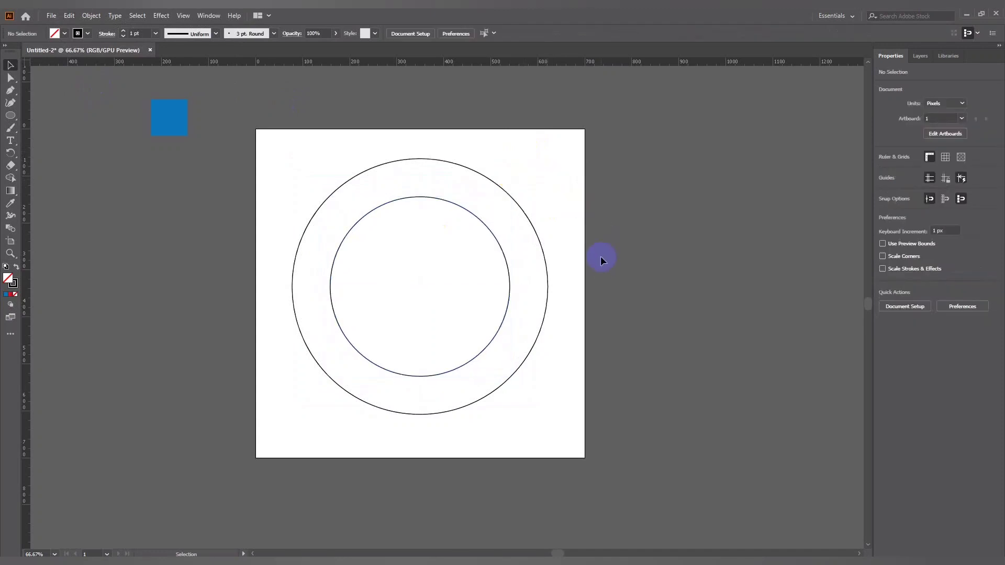
drag(318, 154, 405, 269)
click(449, 34)
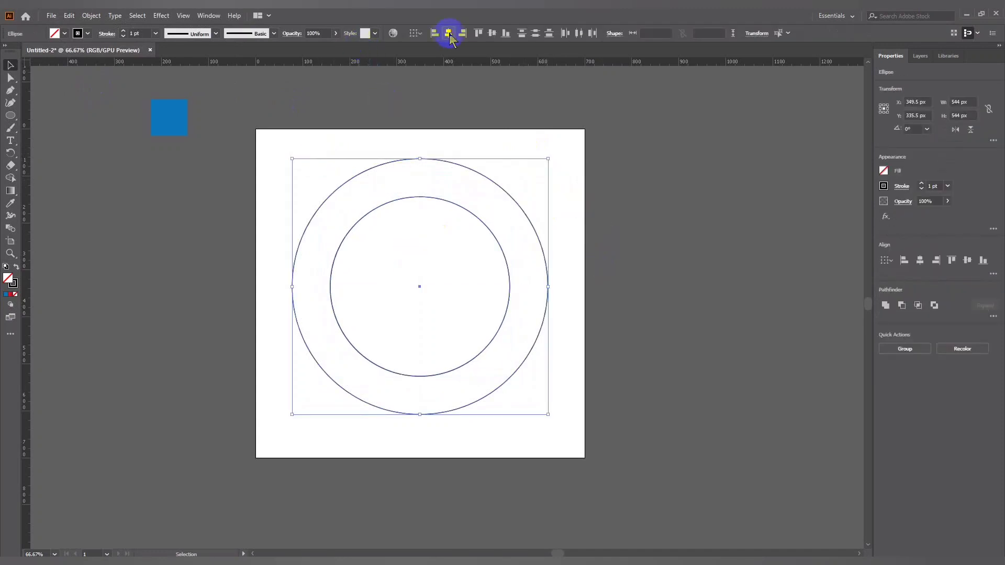
click(564, 193)
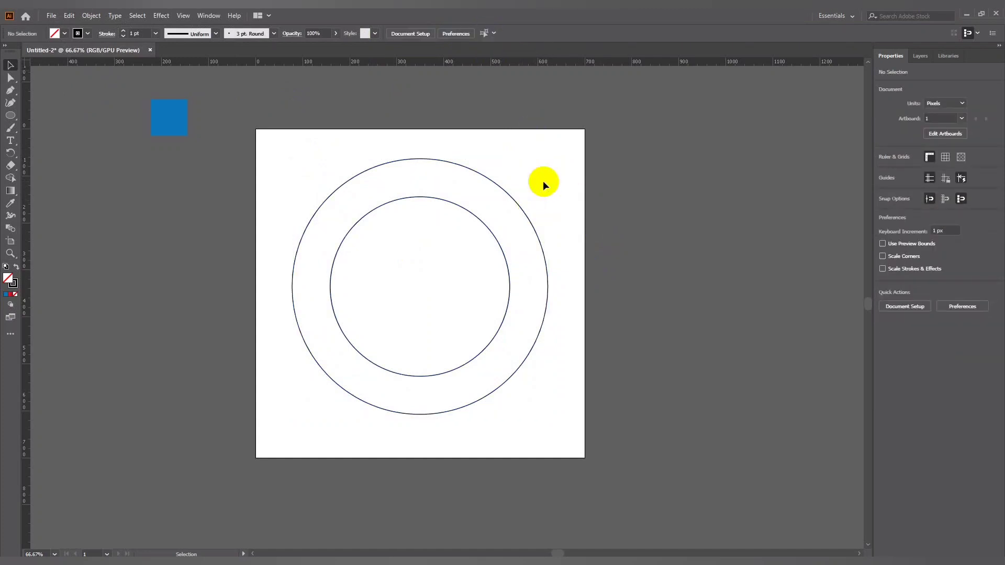
Type DESIGN, then scale it up and place it across the middle of the ring.
click(14, 149)
click(131, 223)
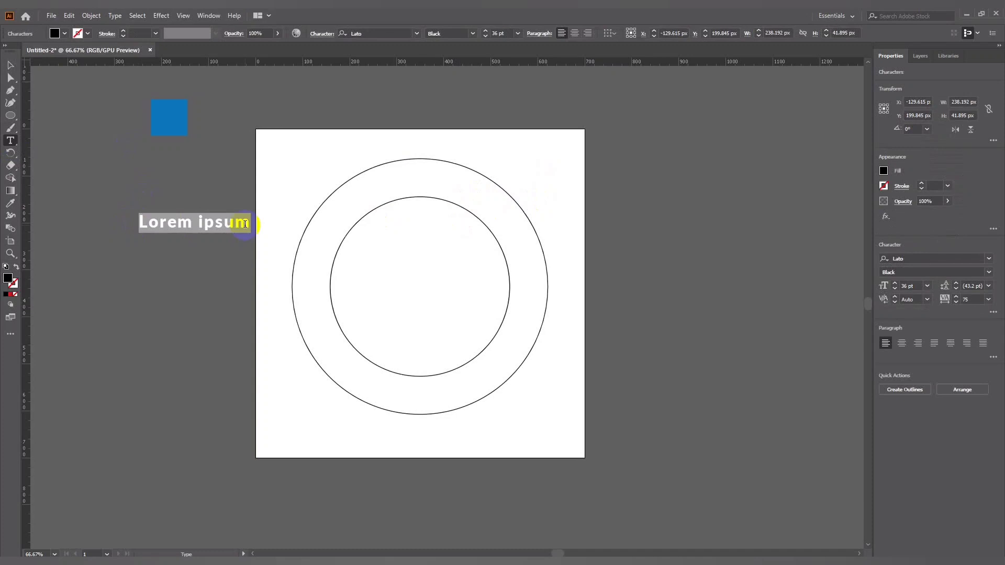
text(DESIGN)
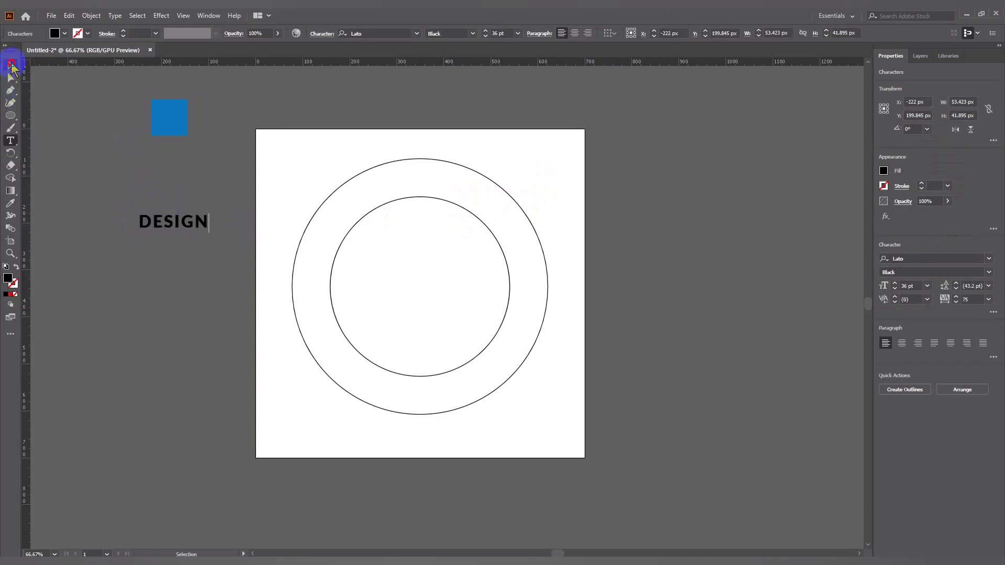
click(11, 66)
drag(210, 214, 323, 181)
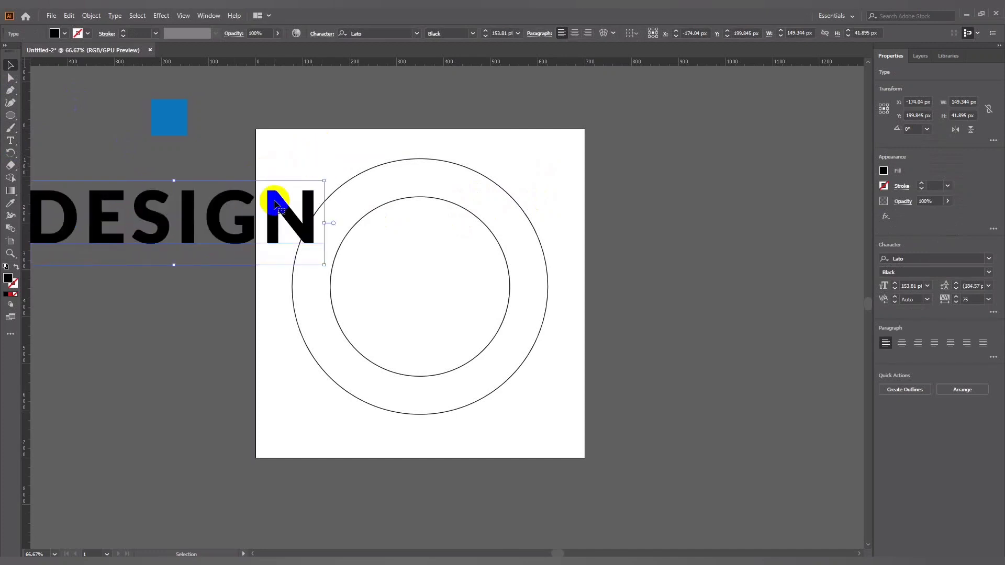
drag(251, 239, 491, 298)
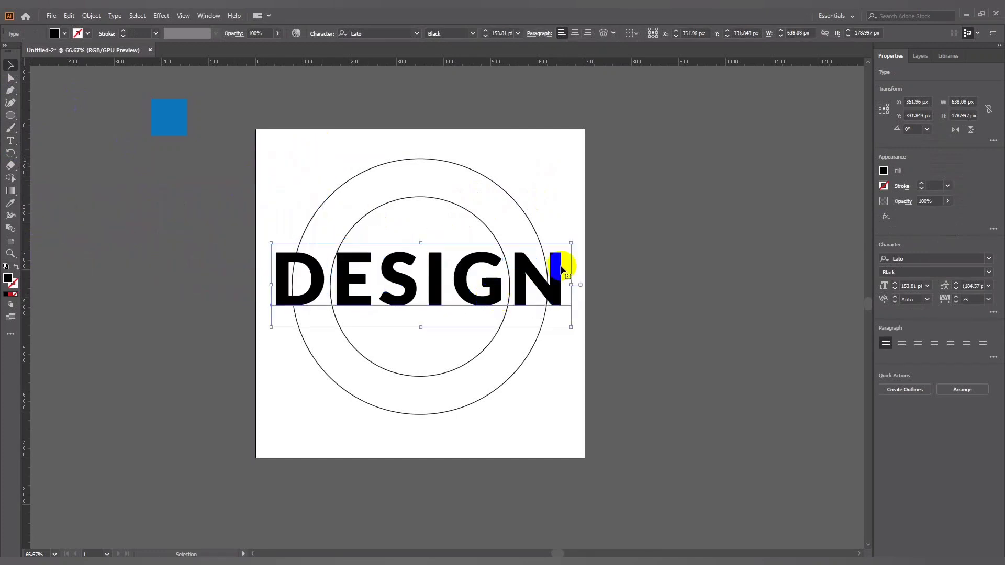
drag(568, 240, 561, 249)
click(579, 231)
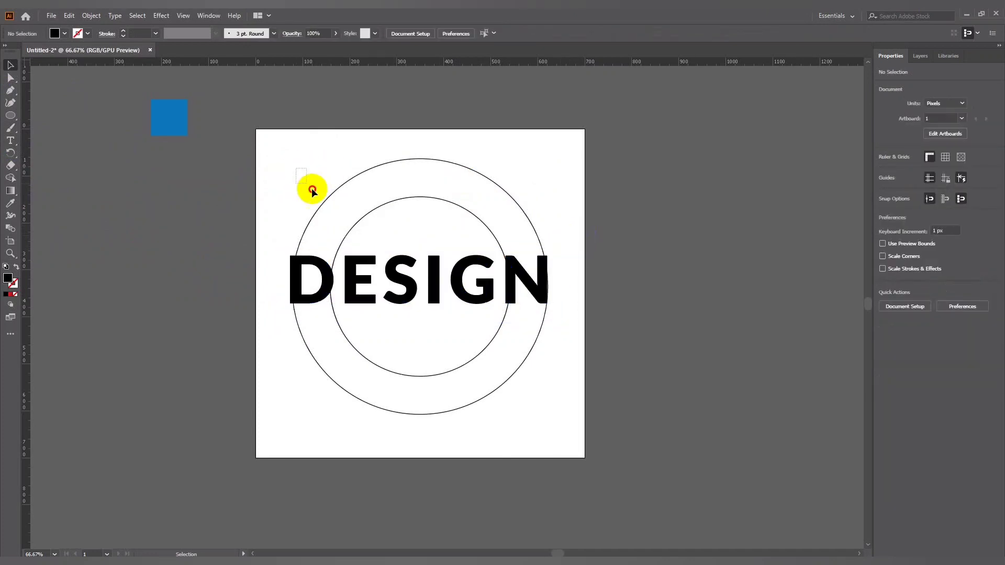
Centre the circles and DESIGN text horizontally and vertically.
drag(307, 187, 543, 390)
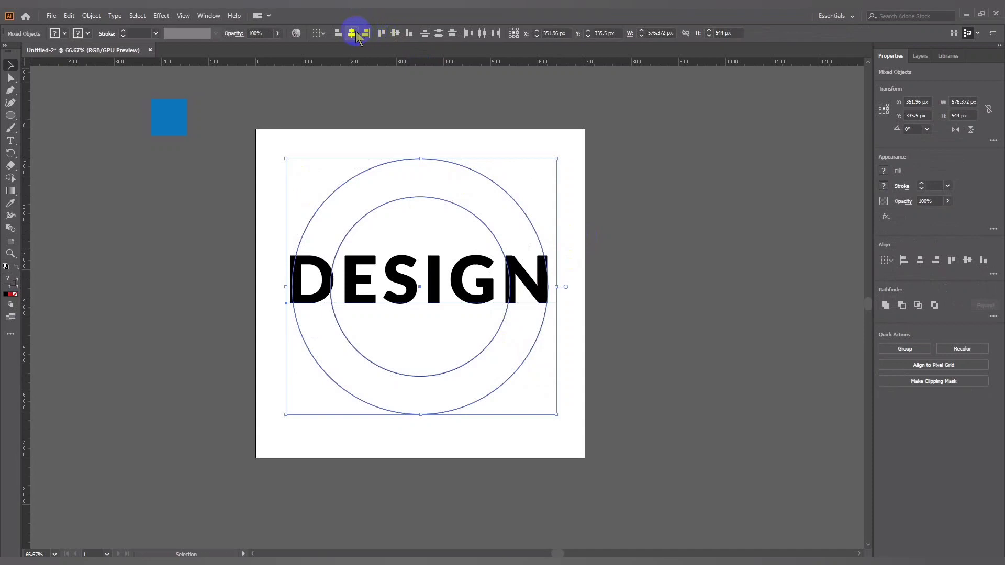
click(356, 34)
click(395, 33)
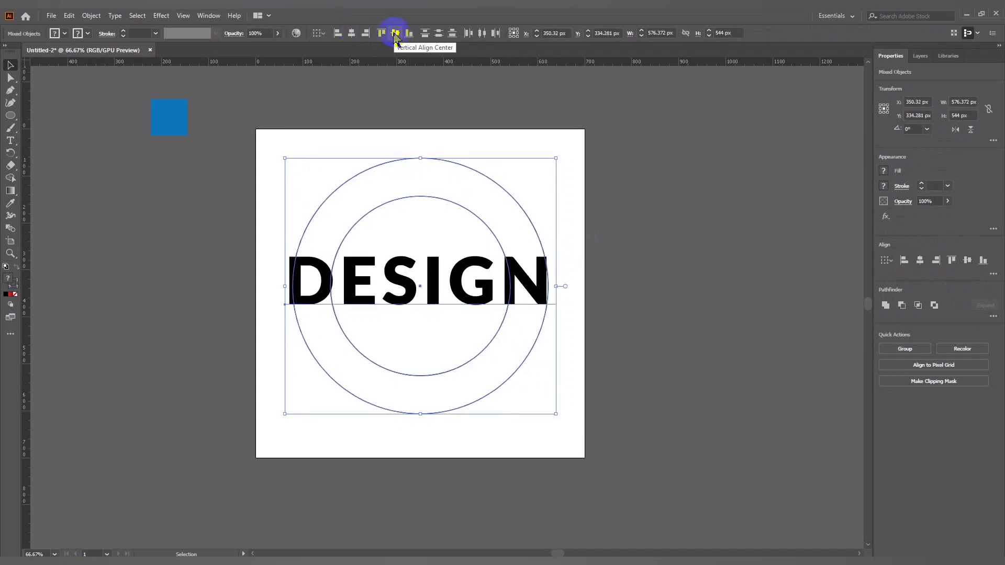
click(576, 213)
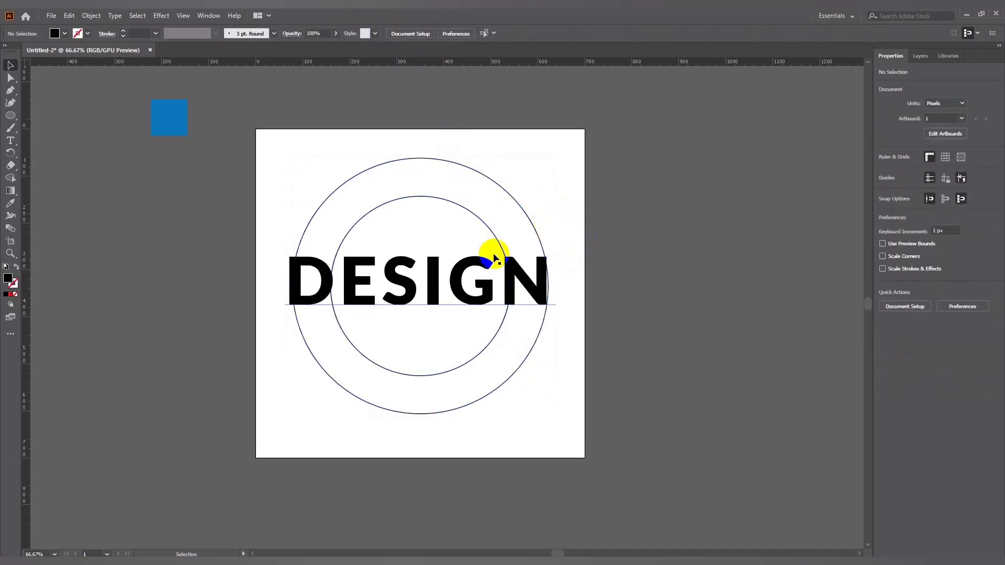
Set the DESIGN text to 138 pt and nudge it slightly right.
click(436, 283)
key(Right)
key(Right)
key(Right)
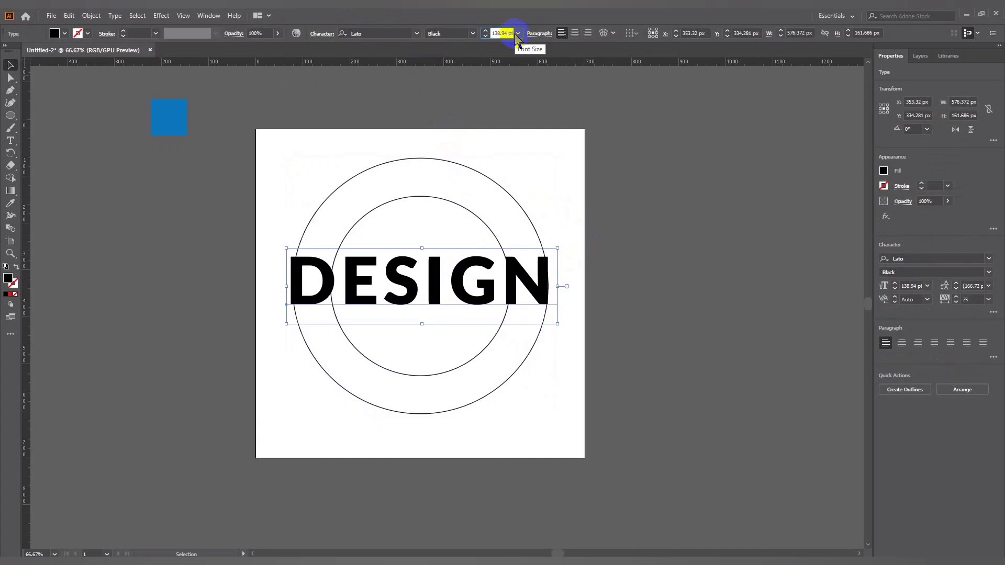
text(138)
key(Return)
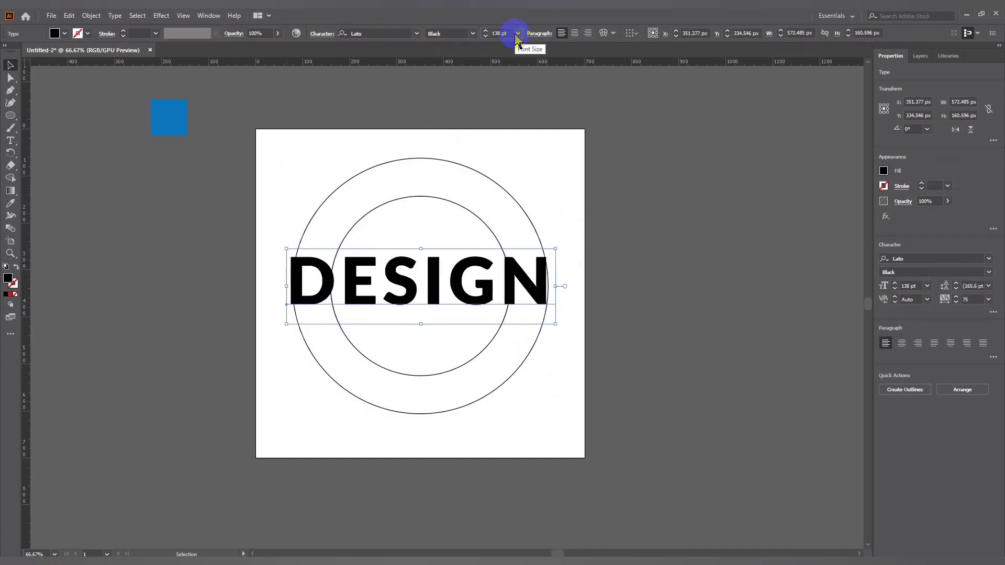
double_click(430, 281)
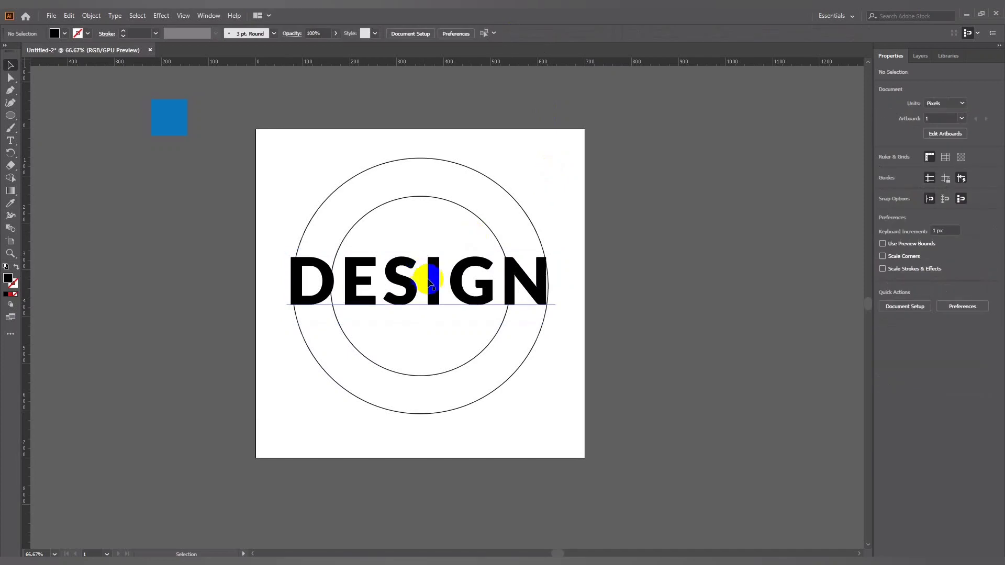
key(Right)
key(Right)
key(Right)
key(Right)
key(Right)
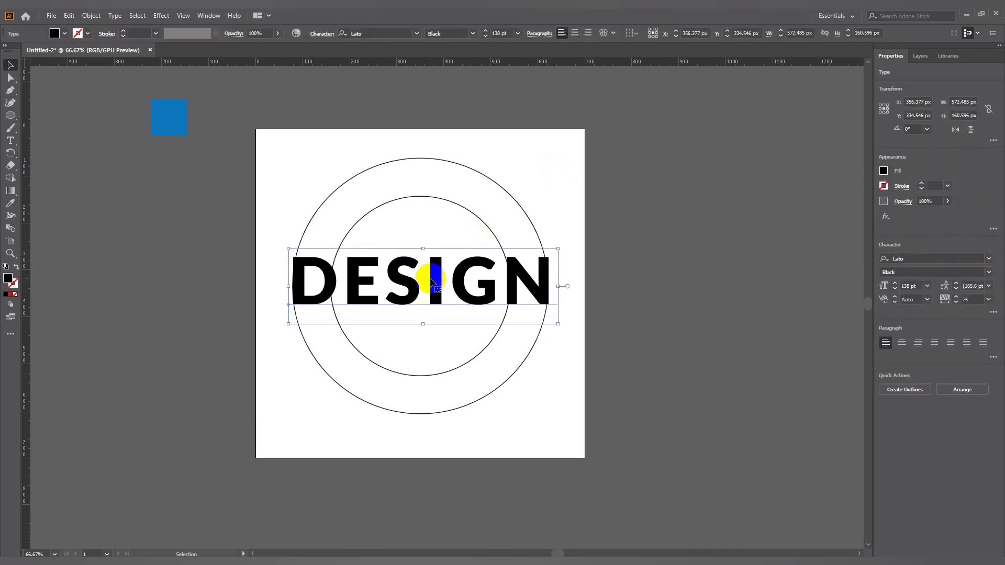
Re-align the circles and DESIGN text to the horizontal and vertical centre.
drag(298, 163, 539, 455)
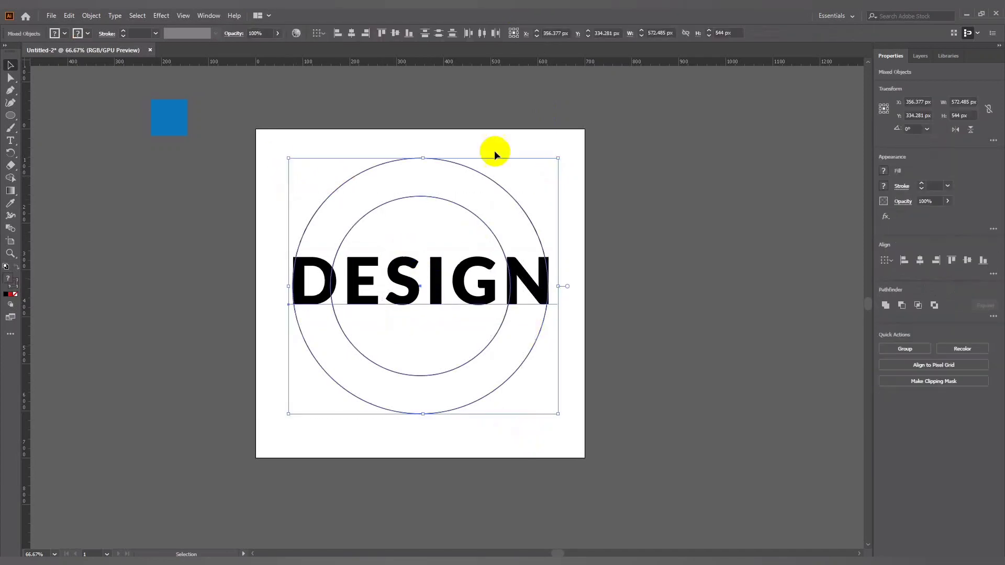
click(359, 34)
click(396, 34)
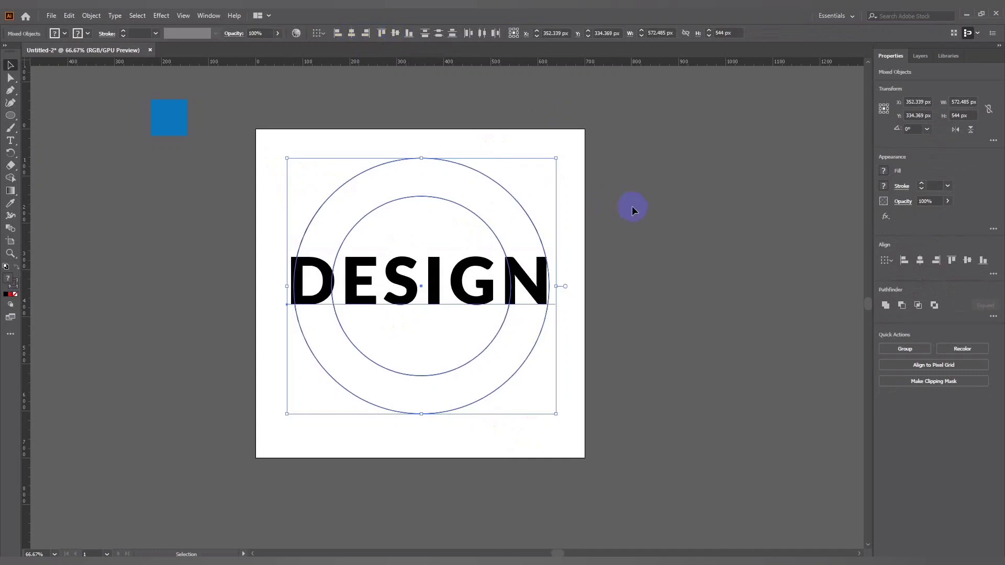
Nudge the DESIGN text one pixel further right with the arrow keys.
click(573, 221)
click(467, 300)
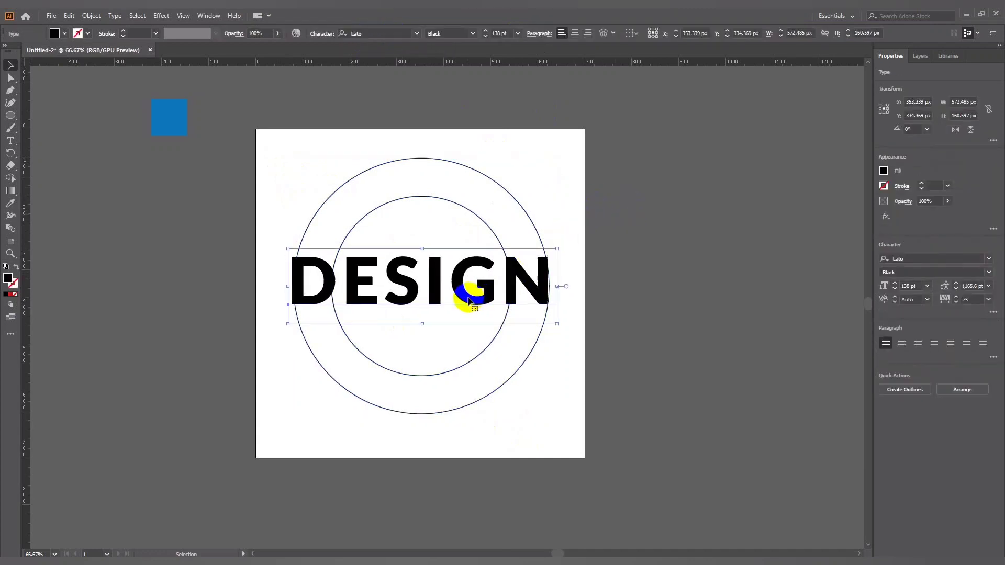
key(Right)
key(Right)
key(Right)
key(Right)
key(Right)
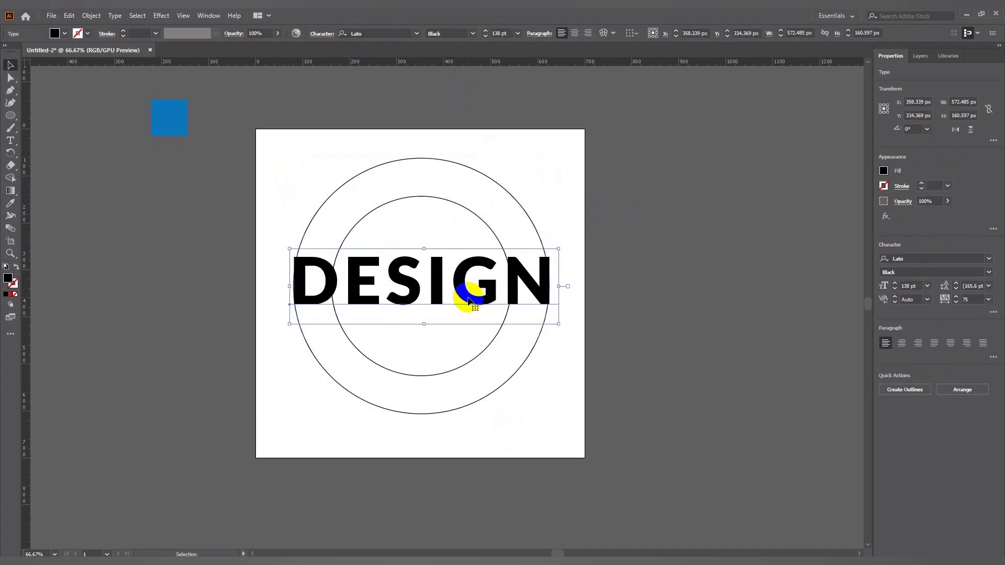
key(Right)
key(Left)
click(526, 168)
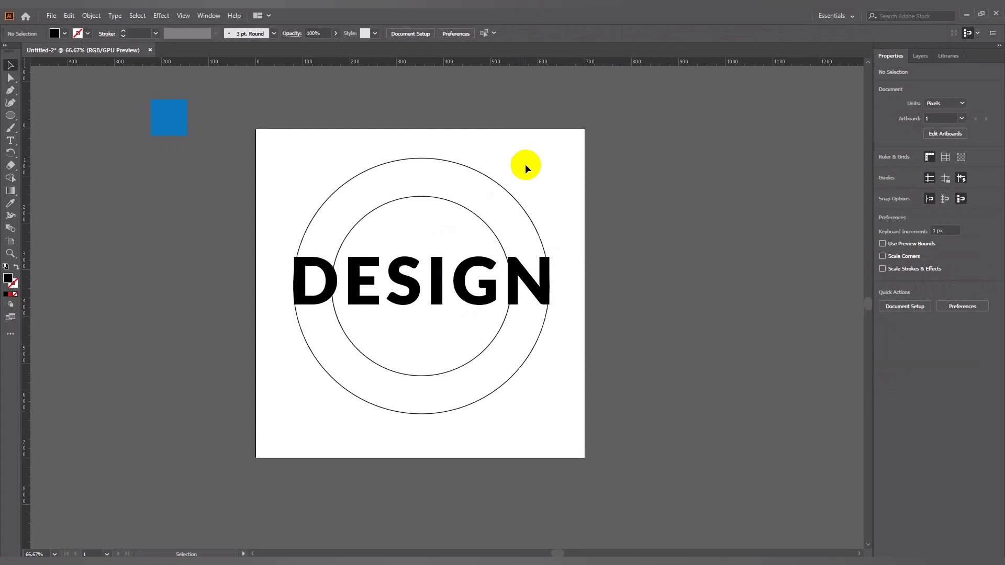
click(235, 215)
click(412, 292)
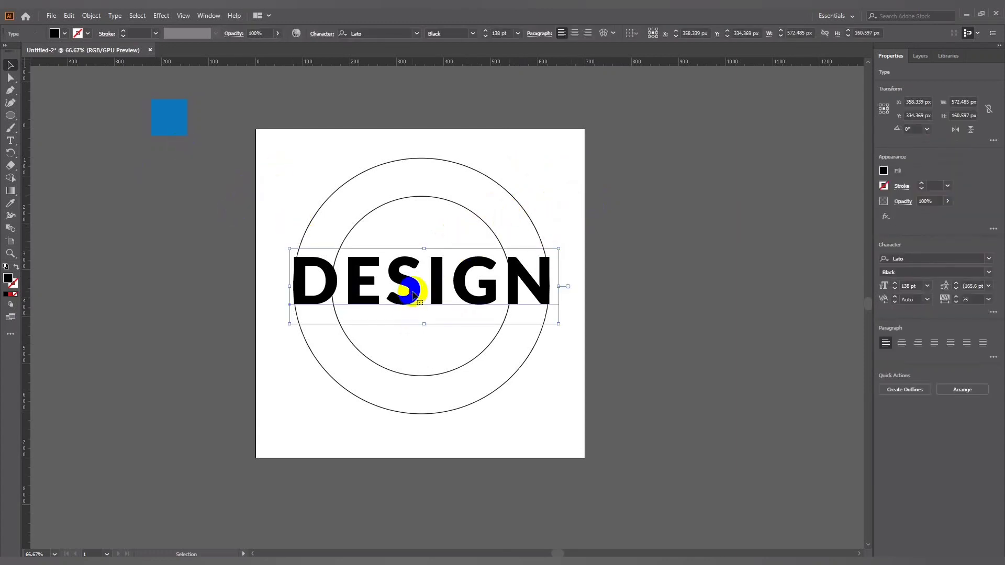
Hide the DESIGN text under Layer 1 in the Layers panel.
click(920, 55)
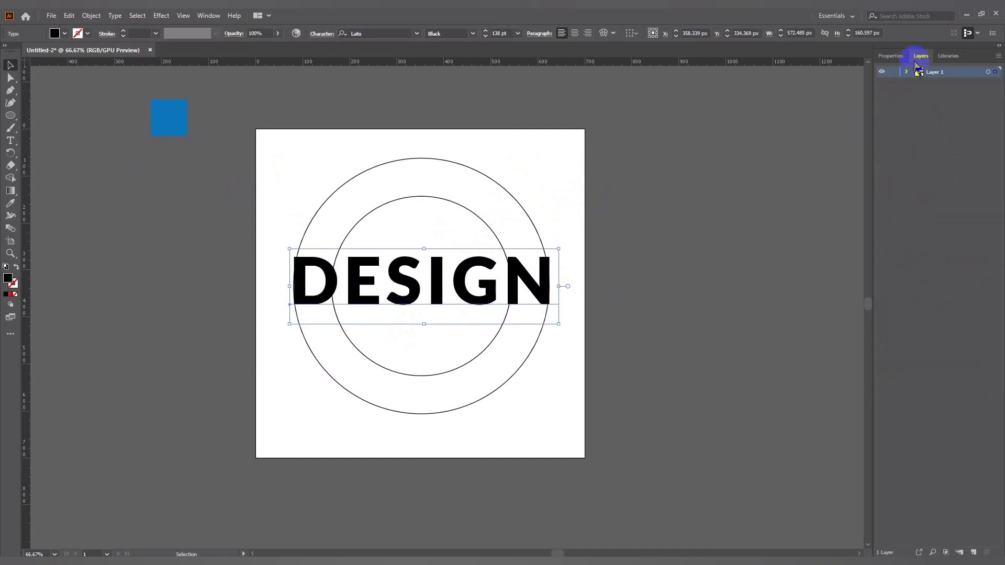
click(907, 73)
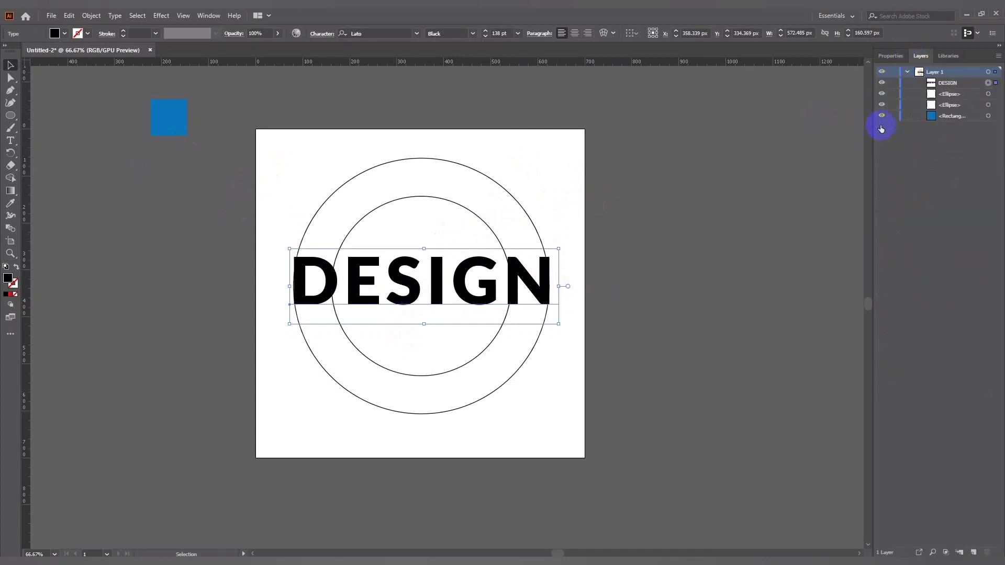
click(882, 84)
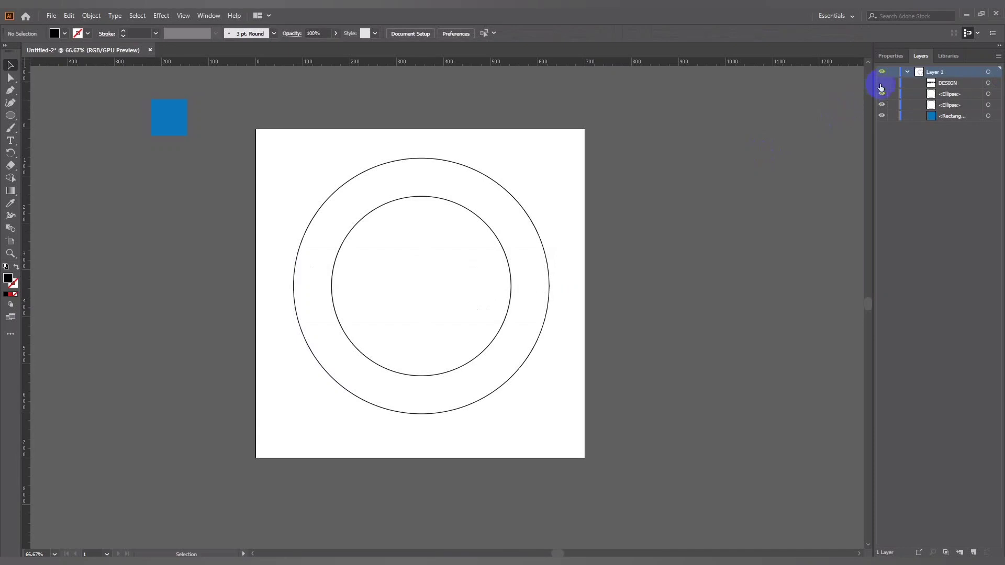
click(882, 83)
Set the stroke of both circles to None.
drag(291, 170, 368, 241)
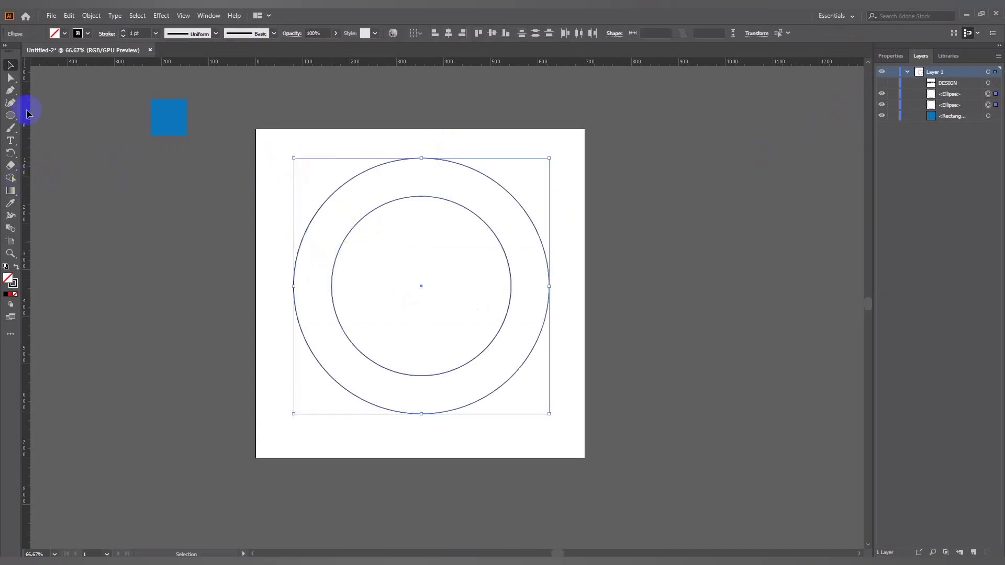
click(88, 33)
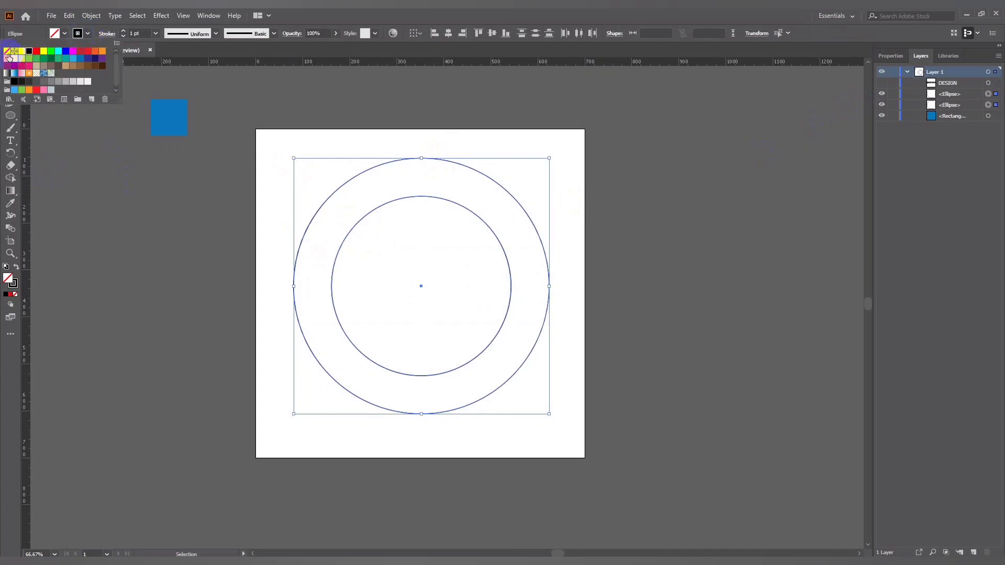
click(7, 52)
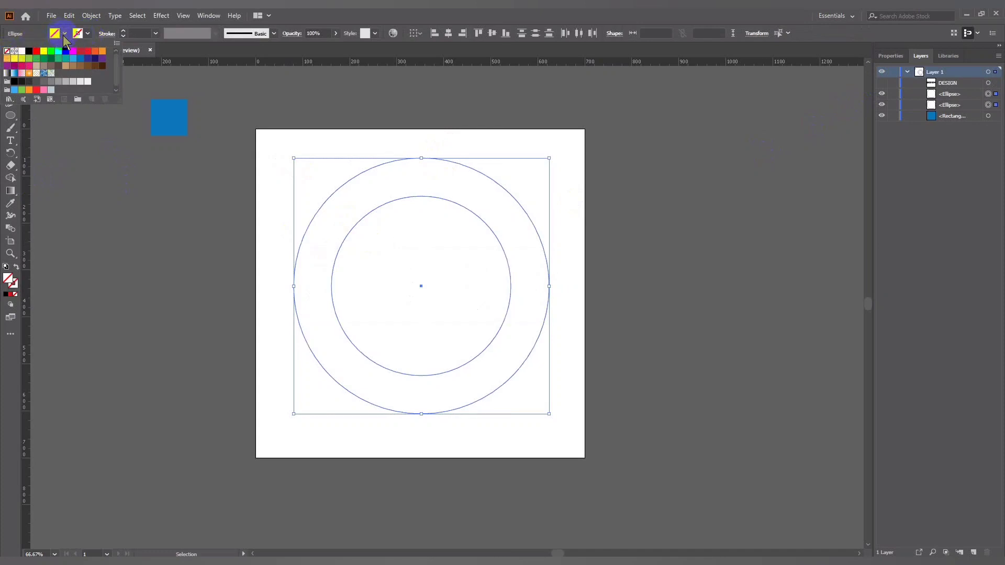
click(349, 18)
click(11, 178)
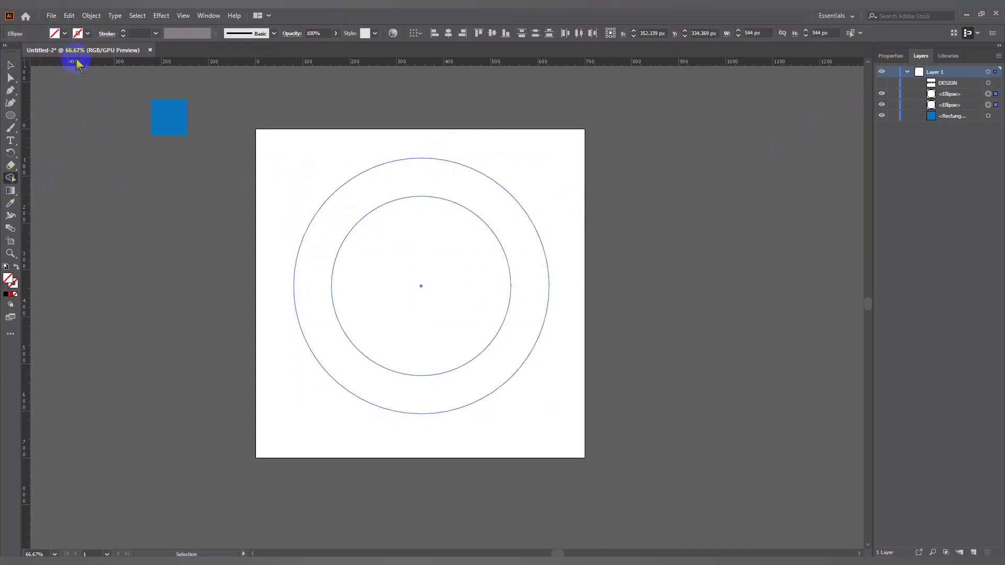
click(53, 34)
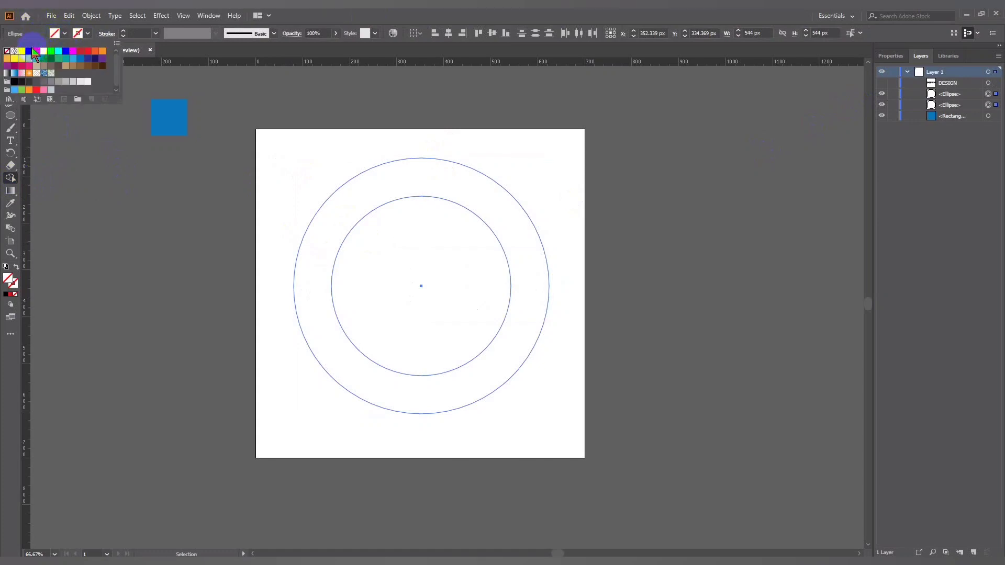
Use Shape Builder to merge the band between the circles and delete the inner circle.
click(333, 16)
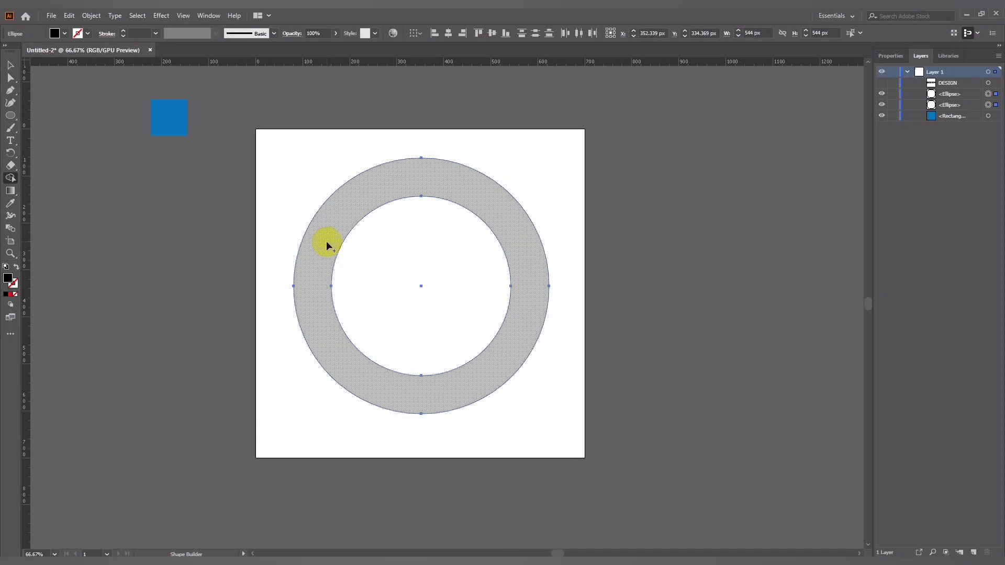
click(320, 246)
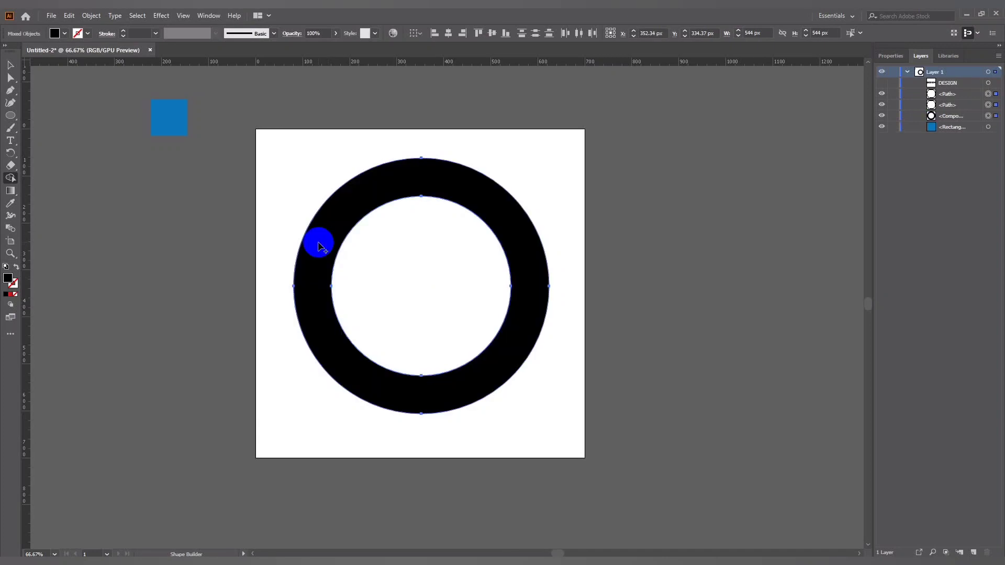
alt+click(377, 256)
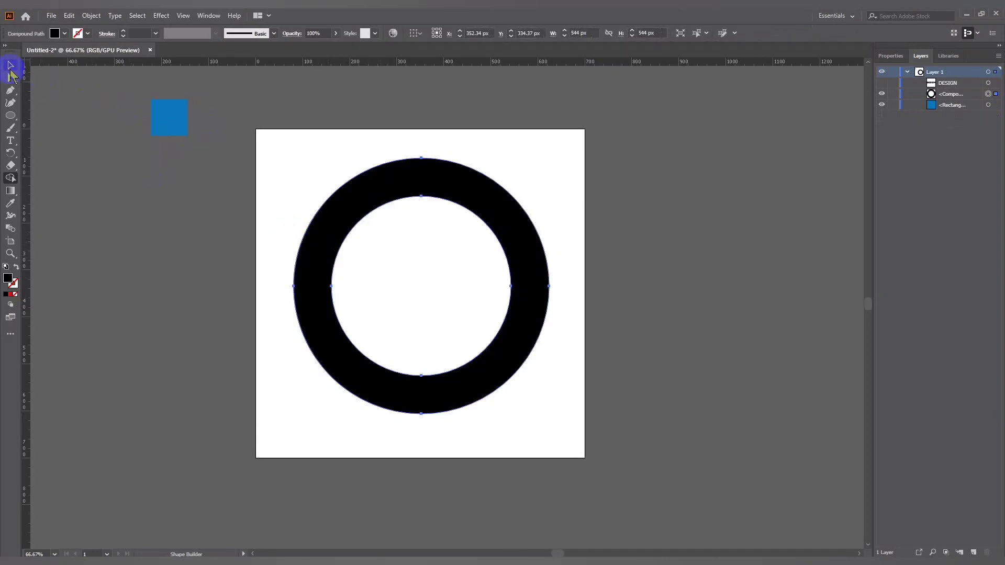
click(225, 224)
click(319, 229)
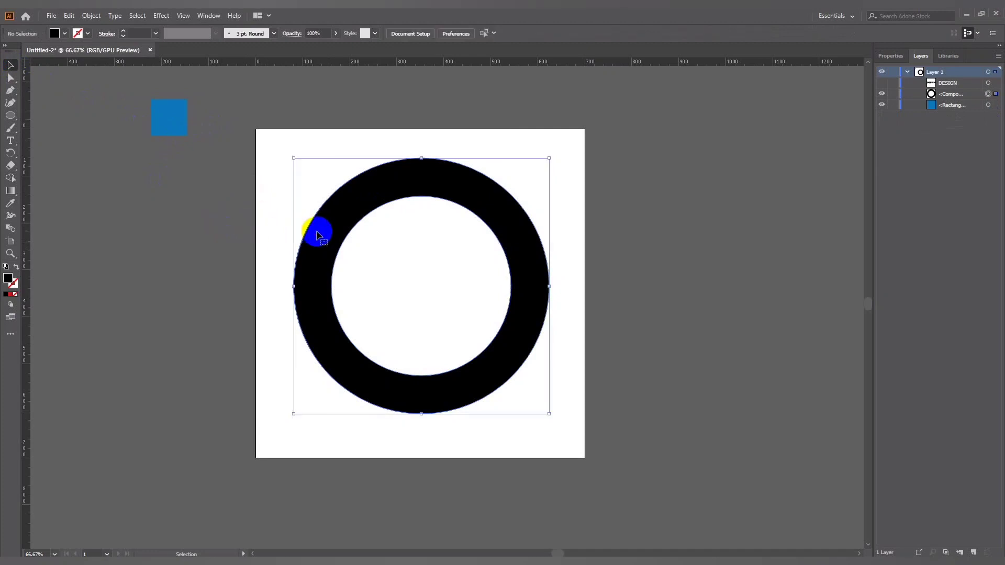
Eyedropper the blue sample square's colour onto the ring.
click(11, 204)
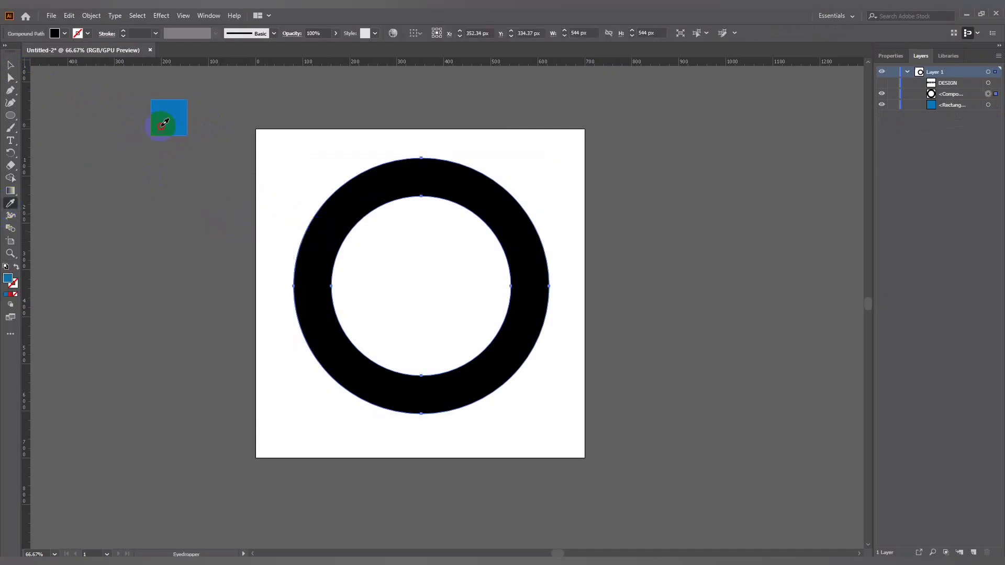
click(163, 125)
click(10, 66)
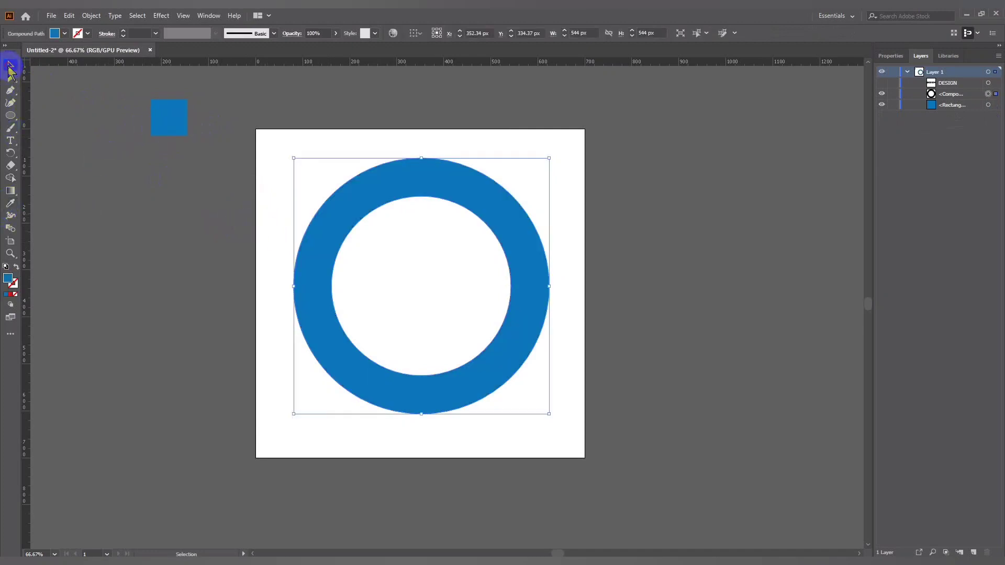
click(95, 189)
click(322, 253)
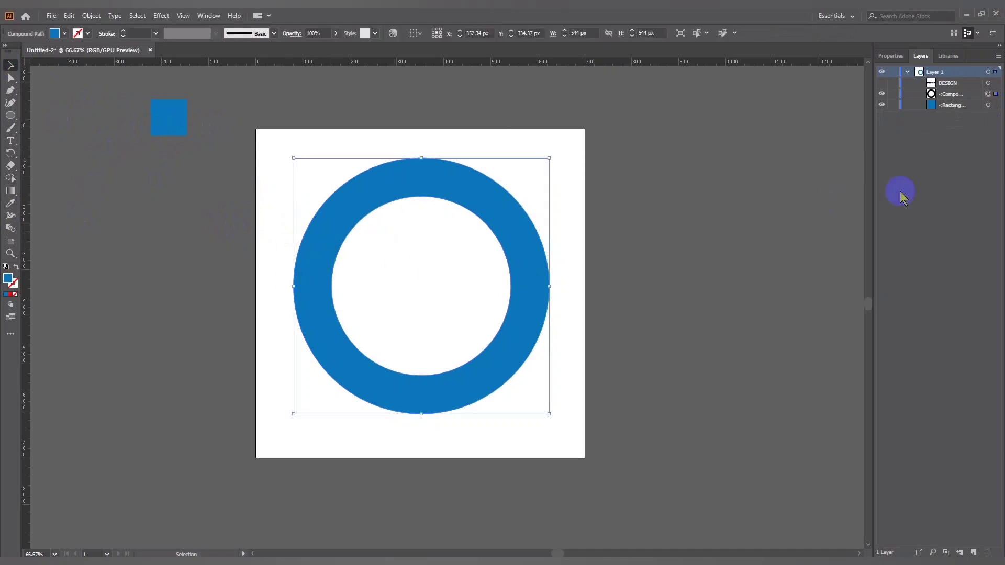
Unhide the DESIGN text and eyedropper the same square's blue onto it.
click(882, 83)
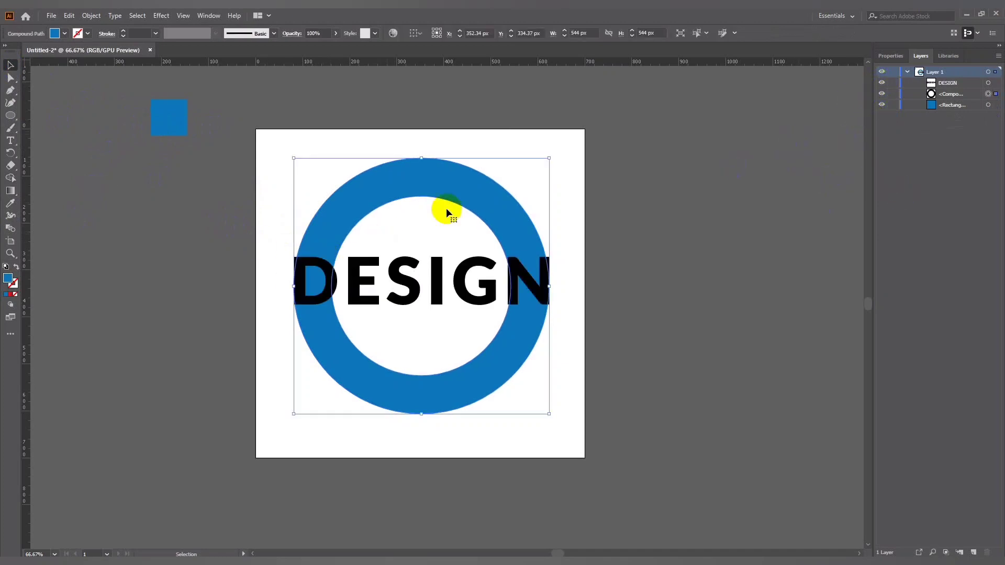
click(55, 138)
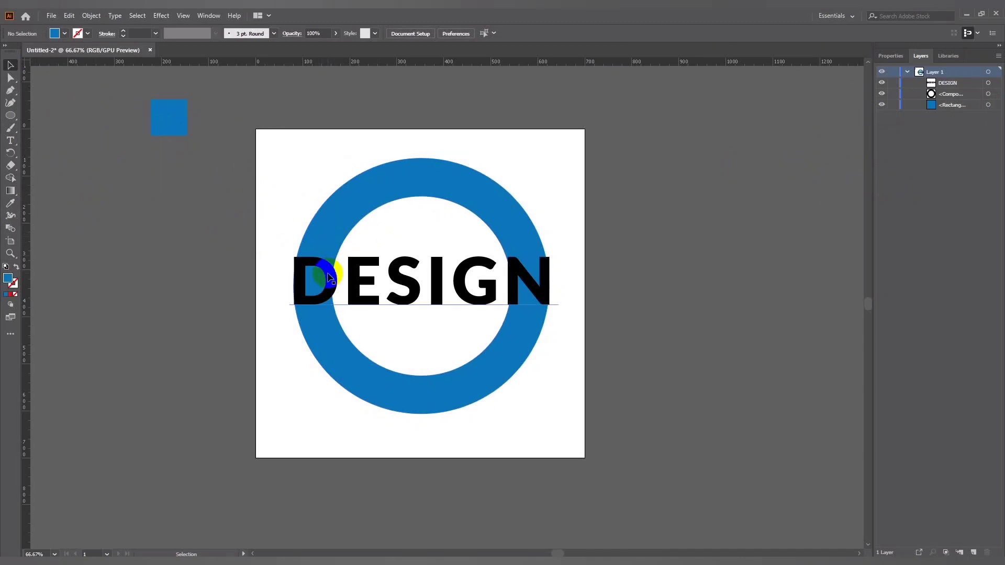
click(311, 276)
click(11, 203)
click(175, 144)
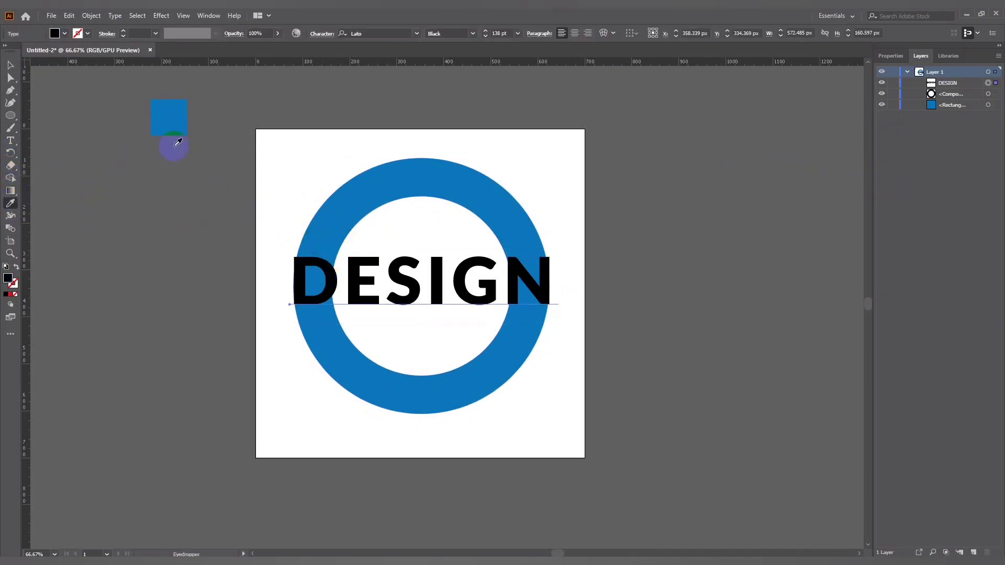
click(11, 65)
click(209, 237)
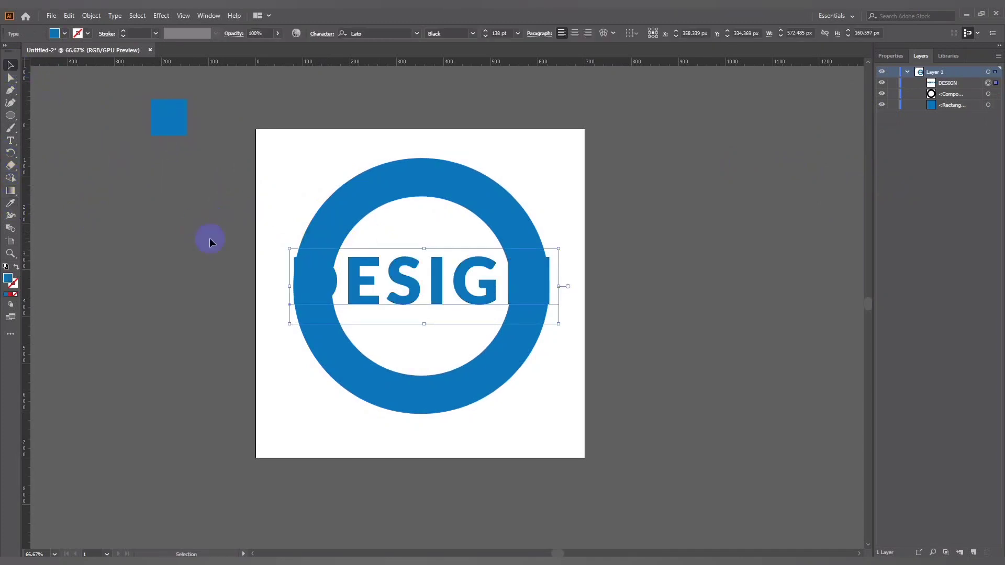
click(363, 230)
click(348, 287)
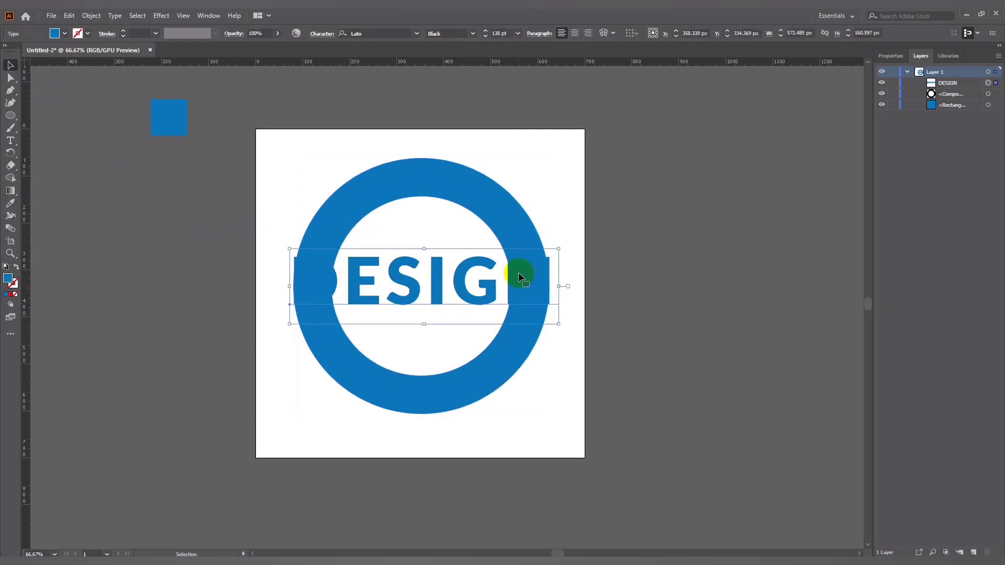
click(223, 262)
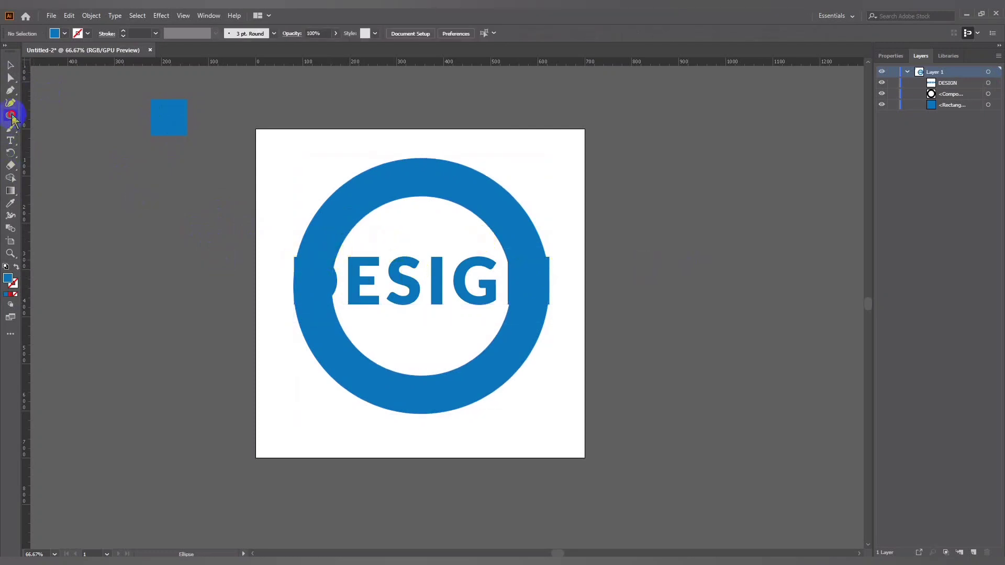
click(52, 166)
Draw a horizontal line above DESIGN and Alt-drag a copy below it.
drag(202, 243, 585, 243)
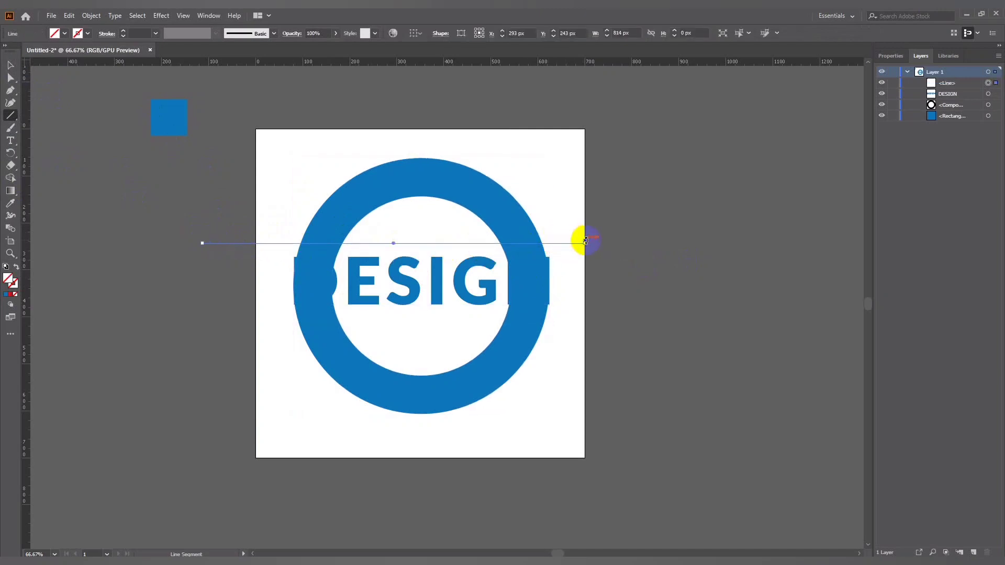
click(12, 67)
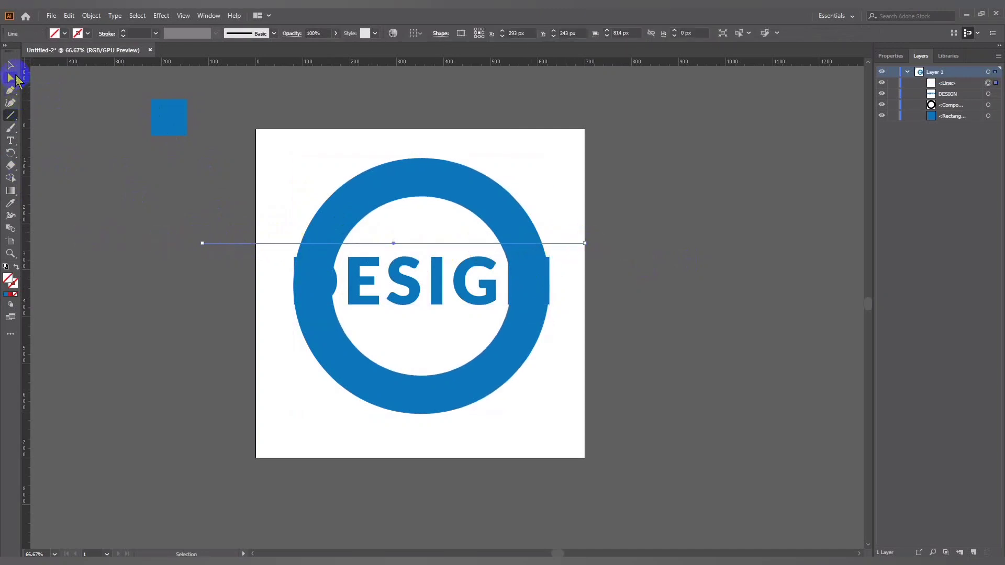
click(254, 244)
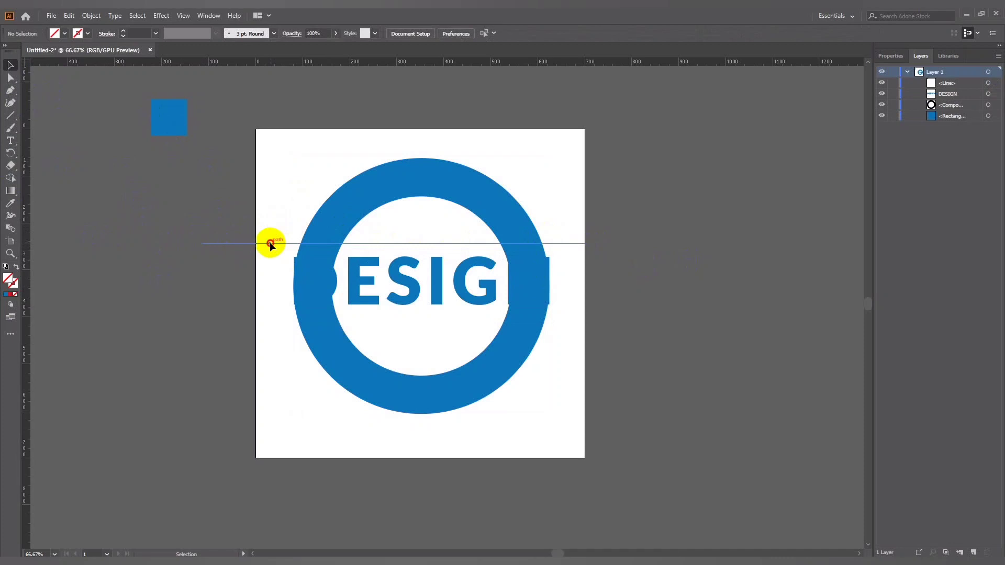
drag(270, 243, 275, 320)
Group the two horizontal lines together.
drag(174, 187, 229, 338)
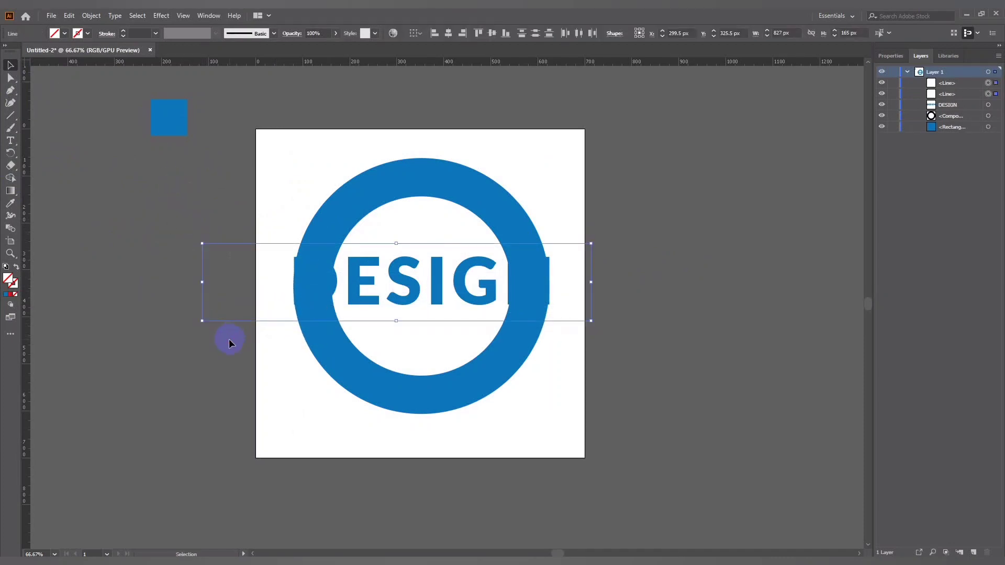
right_click(254, 286)
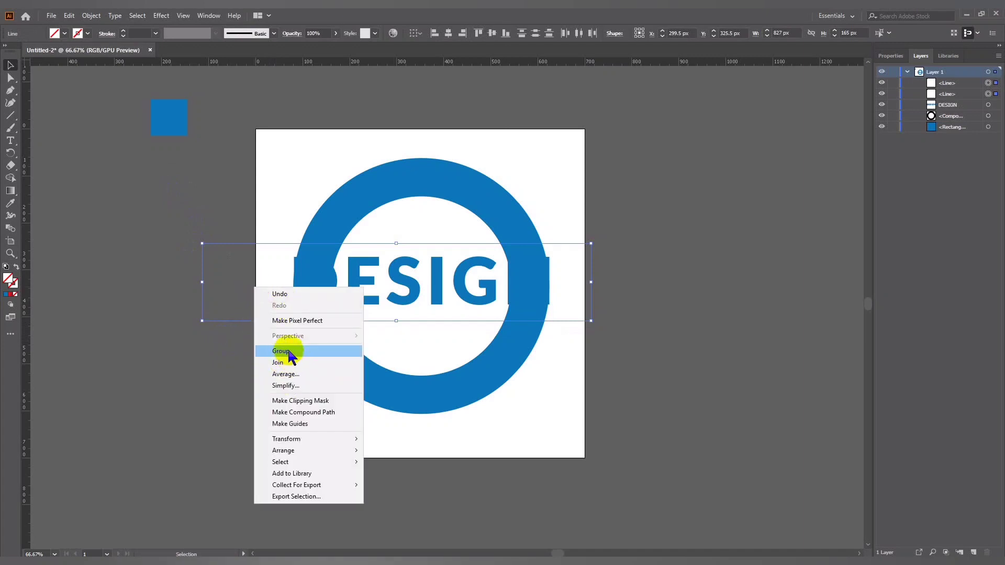
click(288, 351)
click(539, 395)
drag(289, 163, 407, 327)
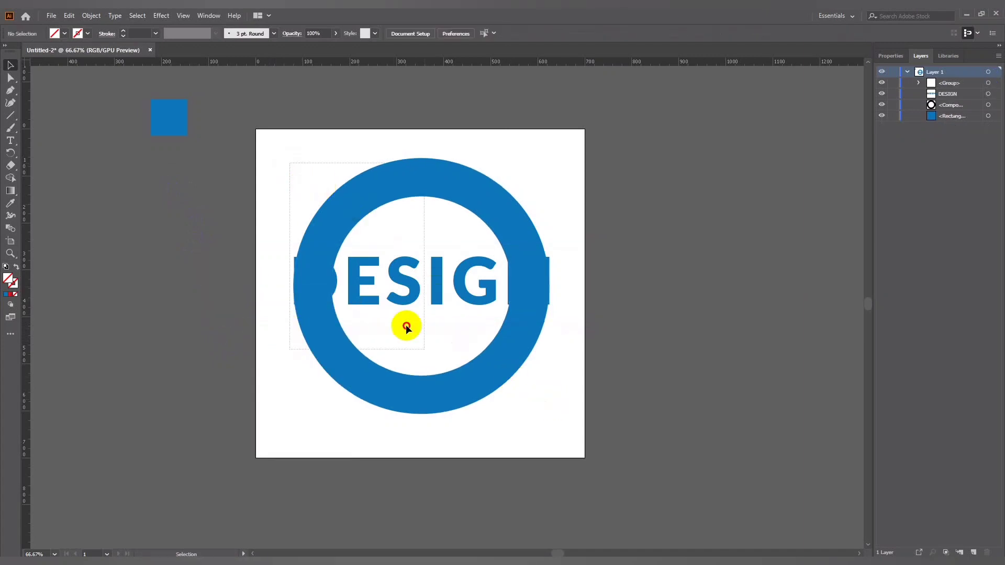
Centre the ring horizontally and vertically on the DESIGN text.
click(351, 33)
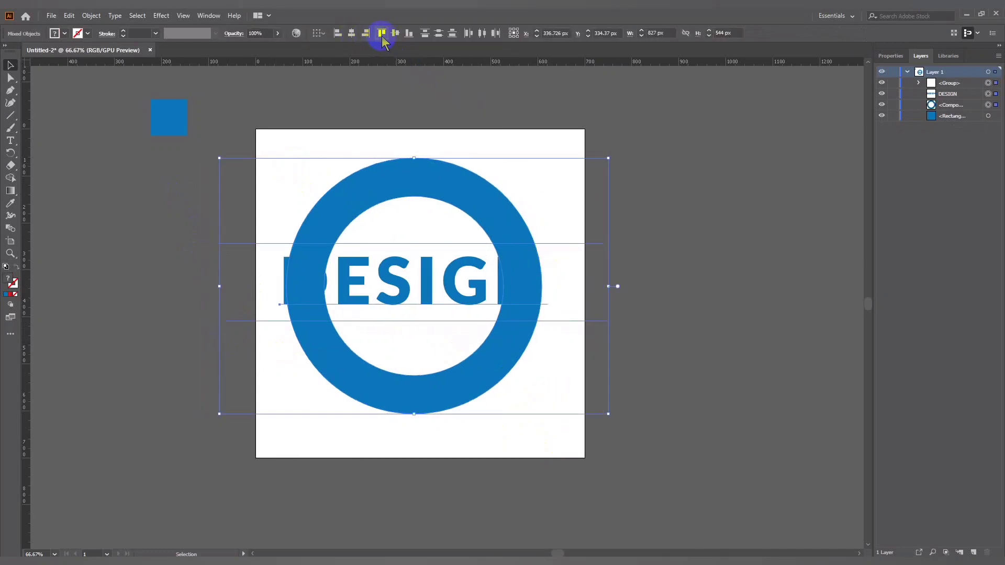
click(395, 33)
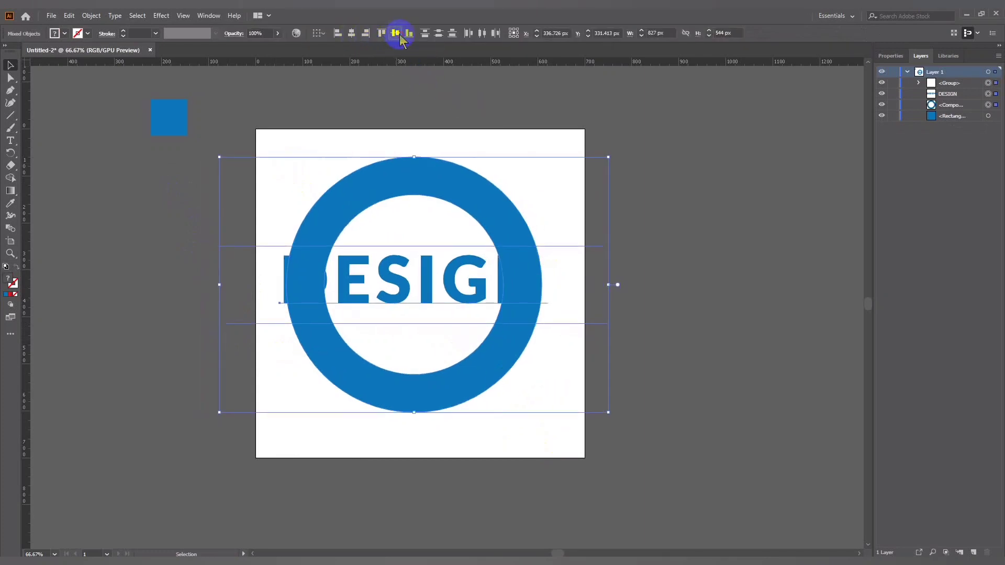
click(530, 141)
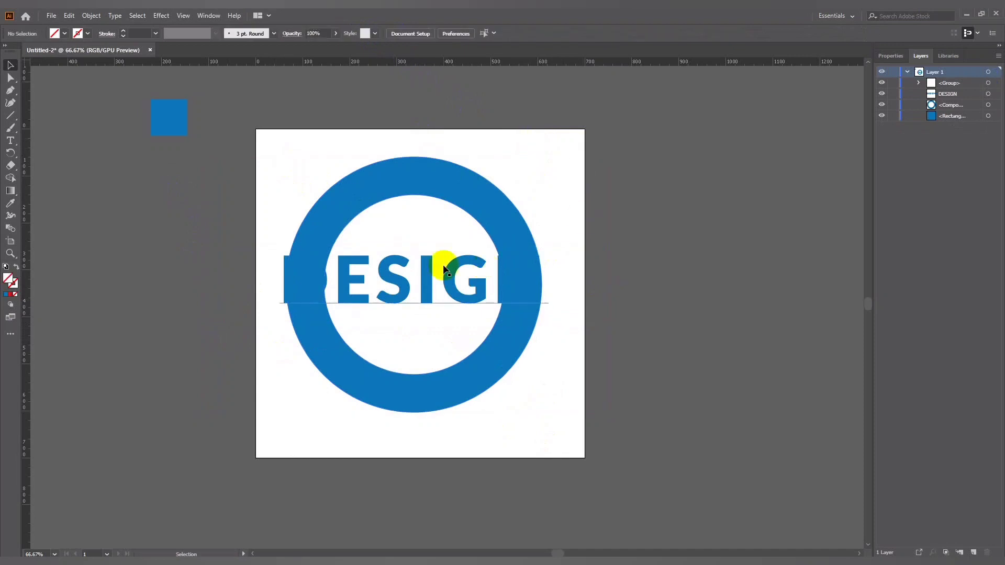
Eyedropper a colour onto the DESIGN text and nudge it slightly right.
click(395, 285)
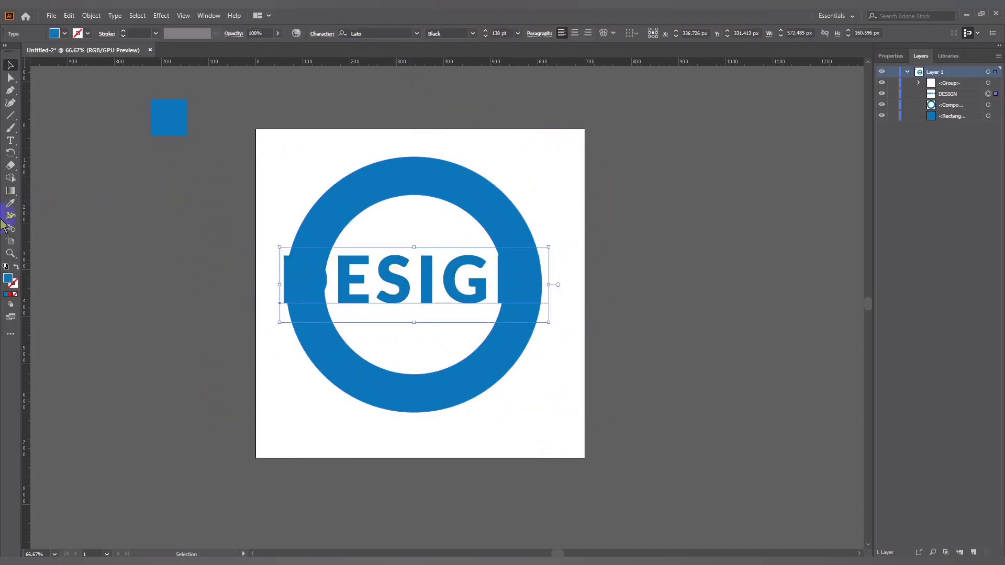
click(11, 204)
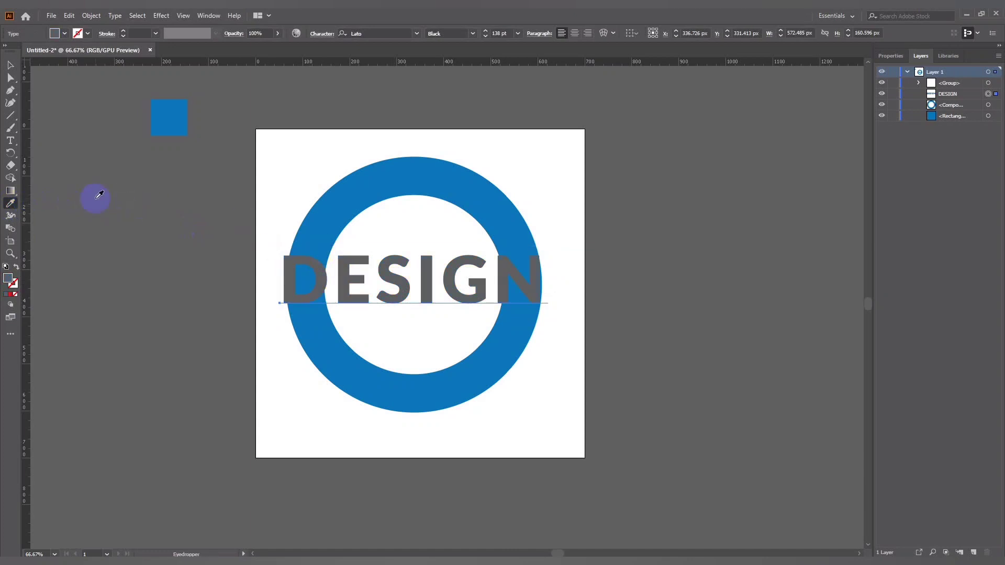
click(410, 291)
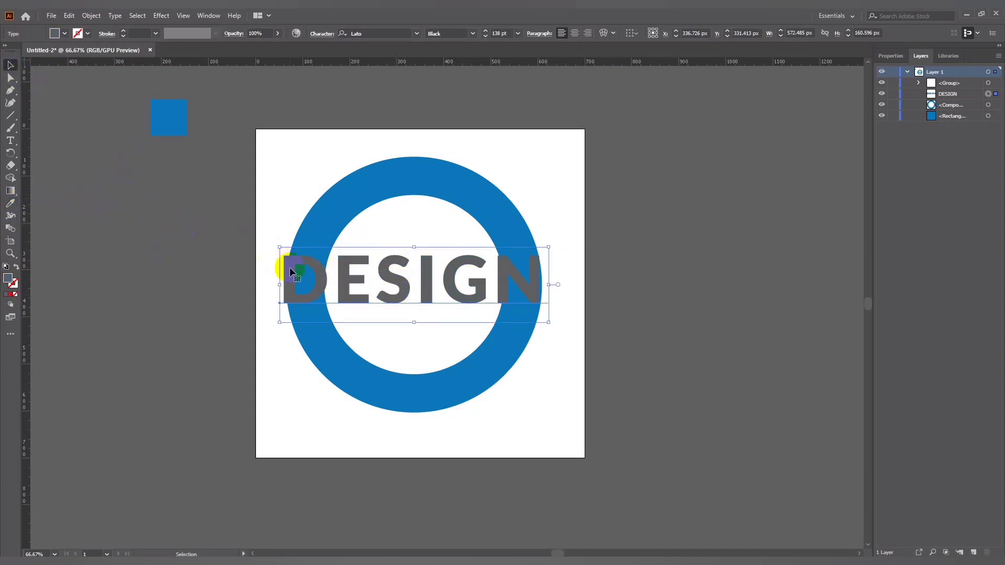
key(Right)
key(Right)
key(Right)
key(Right)
key(Right)
key(Right)
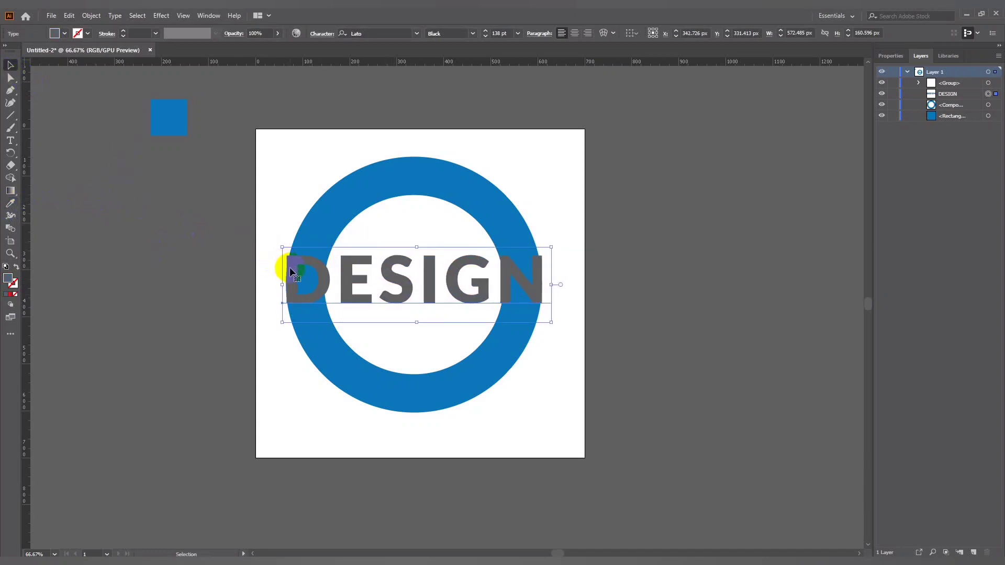
key(Right)
key(Right)
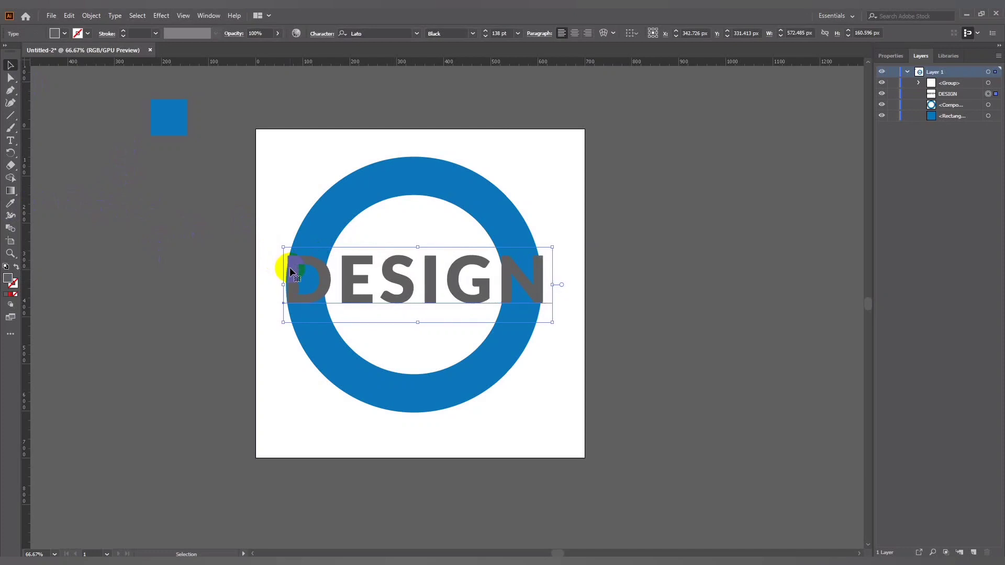
key(Left)
key(Left)
key(Left)
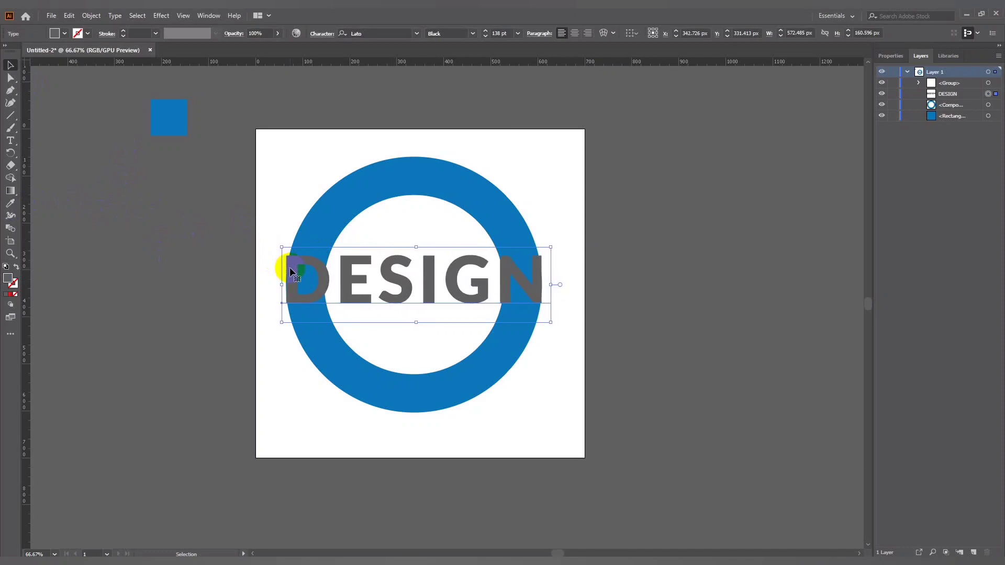
key(Right)
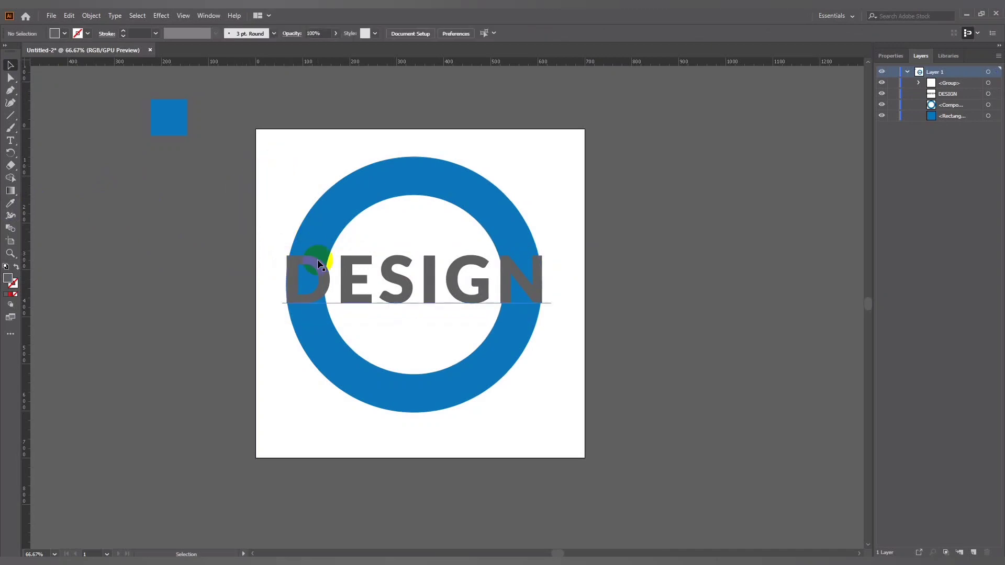
Fill DESIGN with the blue square's colour, then hide the DESIGN layer.
click(21, 201)
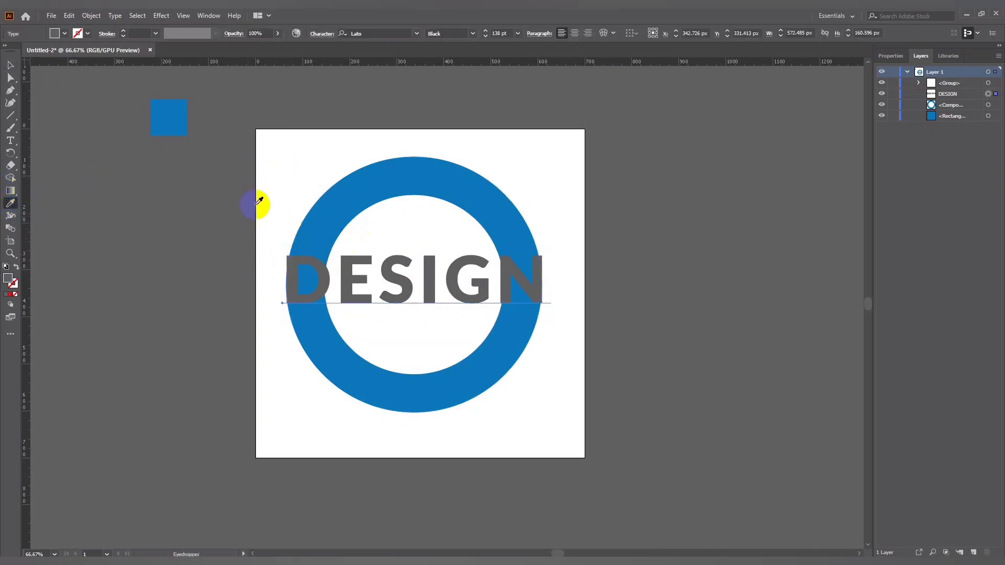
click(172, 112)
click(10, 65)
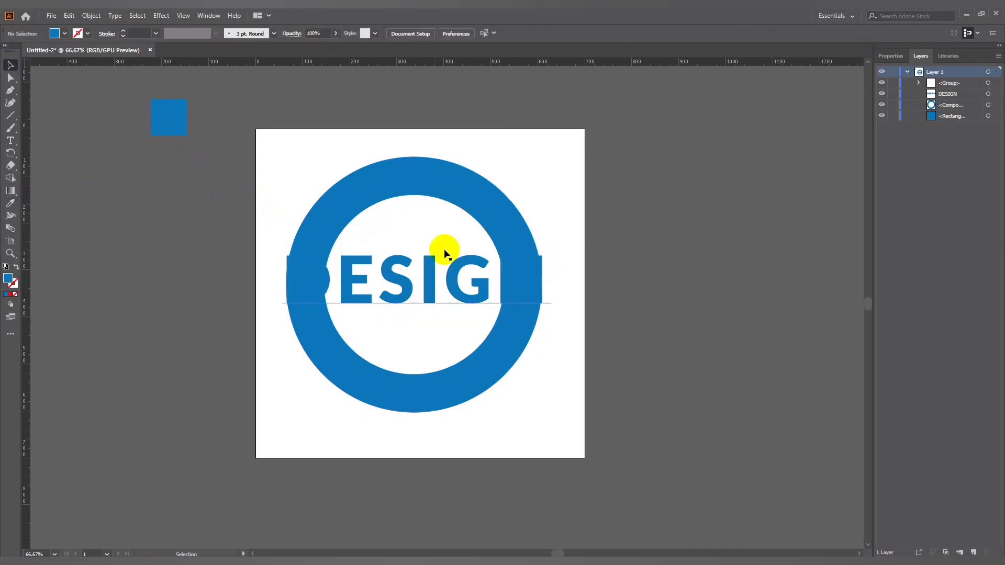
click(881, 94)
Divide the ring along the two horizontal guide lines with Pathfinder Divide.
drag(278, 139, 471, 410)
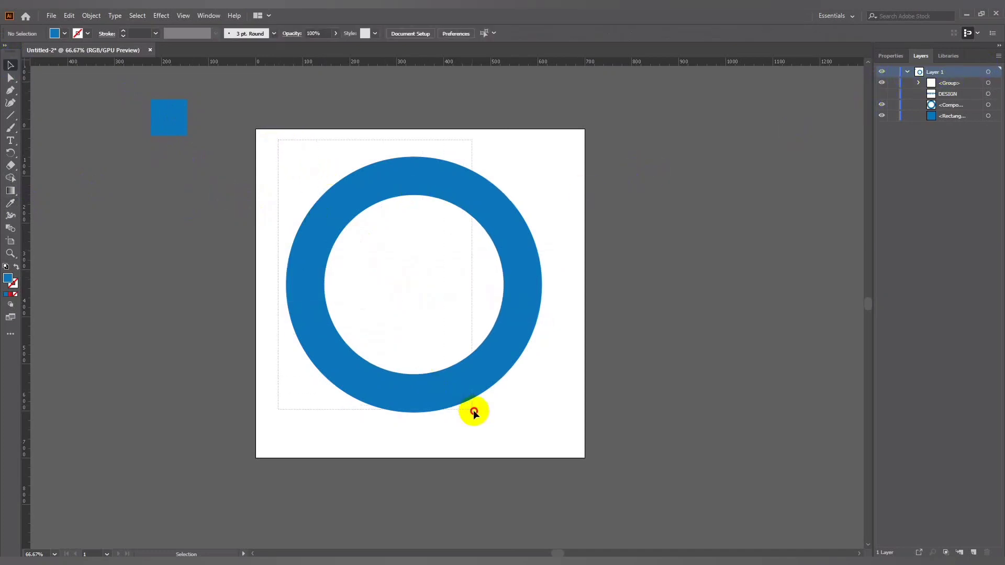
click(891, 56)
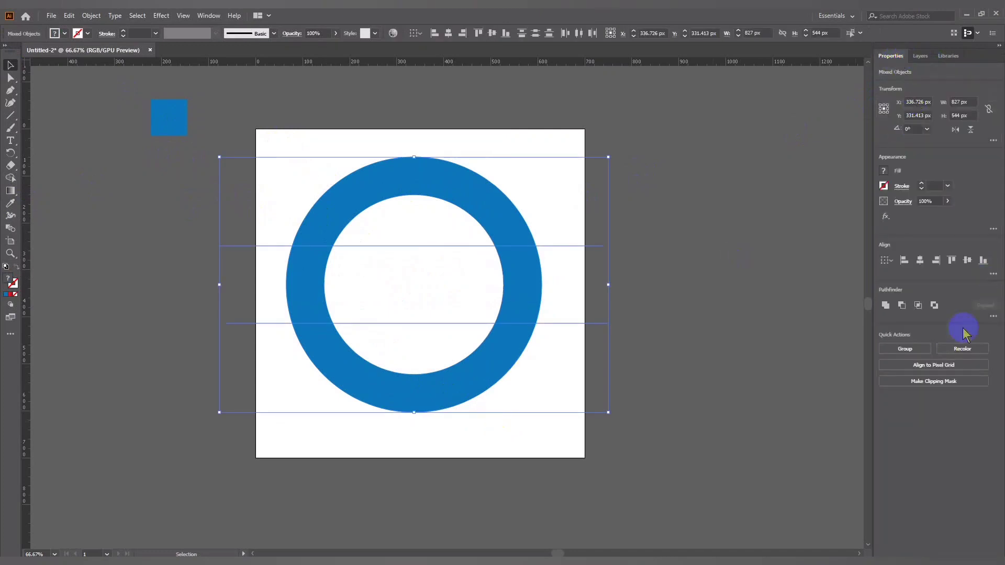
click(993, 316)
click(888, 374)
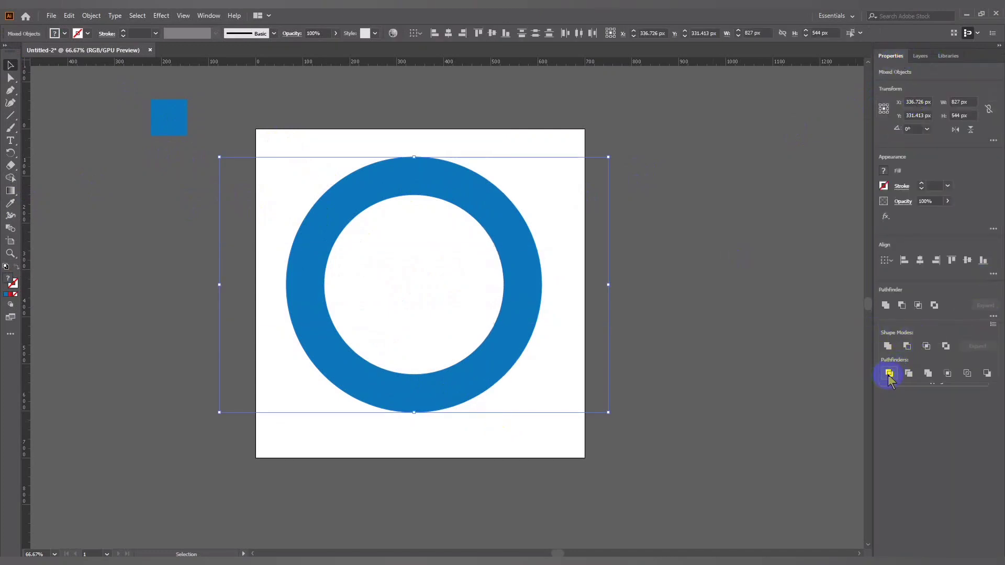
Ungroup the divided ring pieces and select the right-hand piece.
right_click(499, 346)
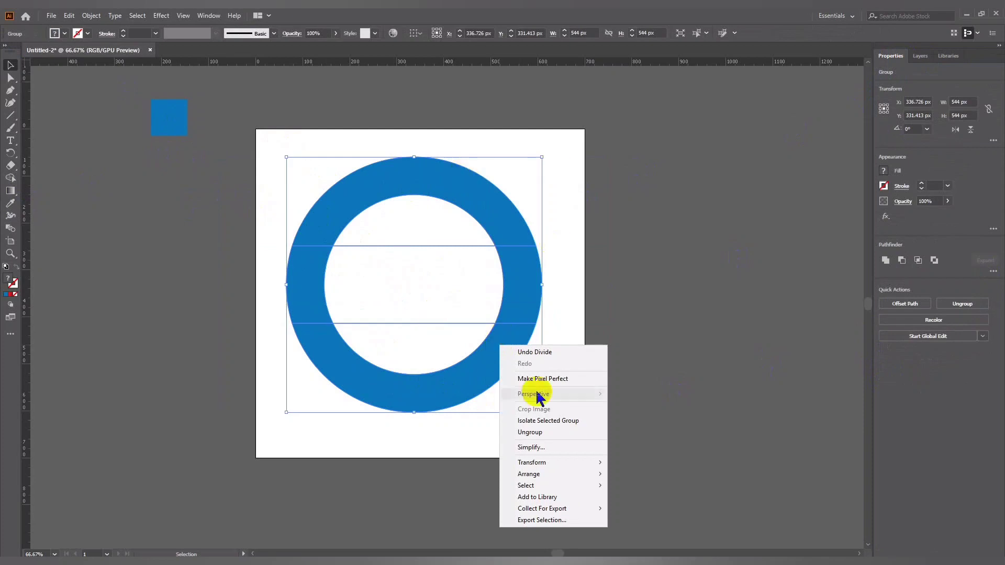
click(520, 434)
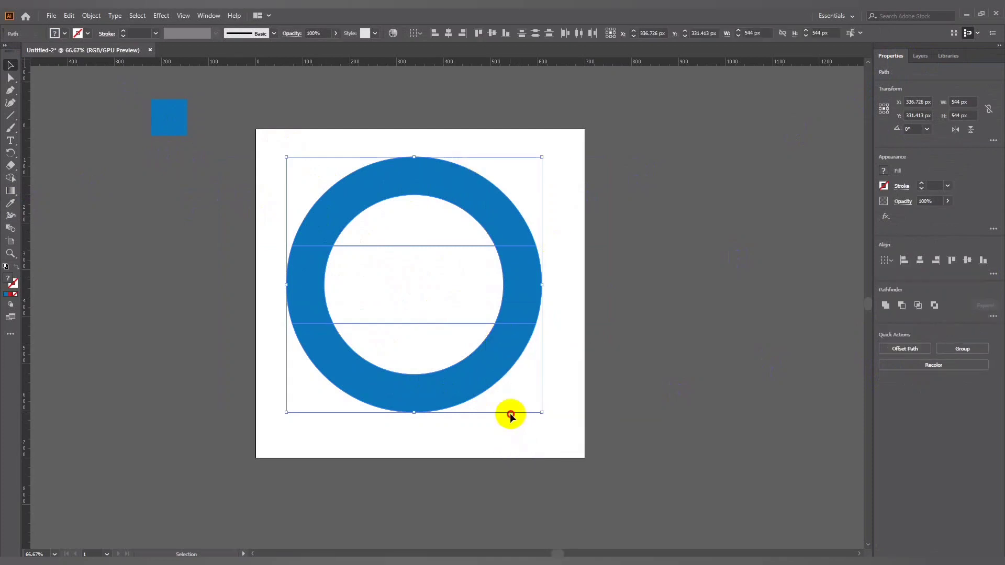
click(512, 412)
click(510, 288)
right_click(510, 289)
Delete the right, left and leftover middle pieces of the ring.
key(Escape)
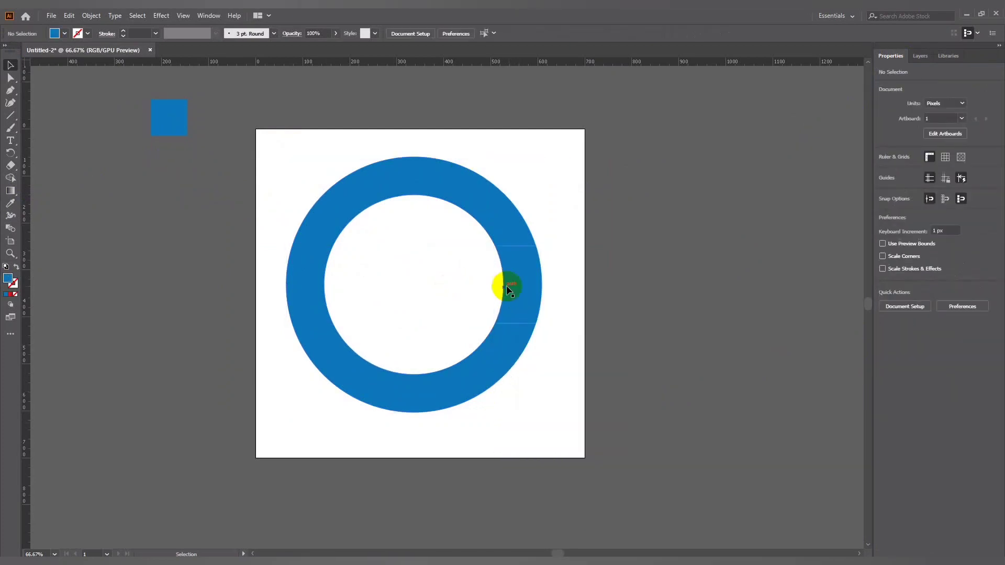
key(Delete)
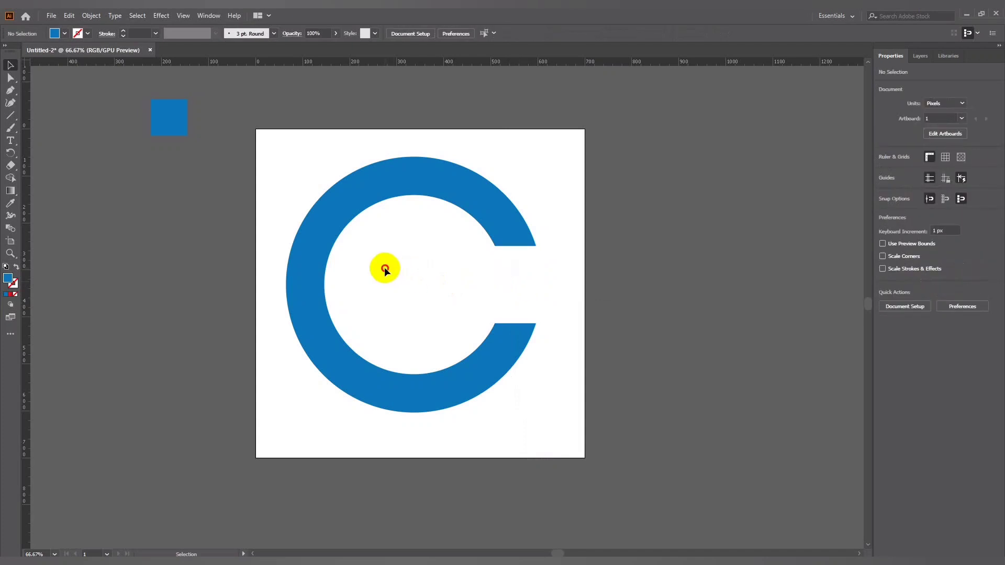
click(303, 250)
key(Delete)
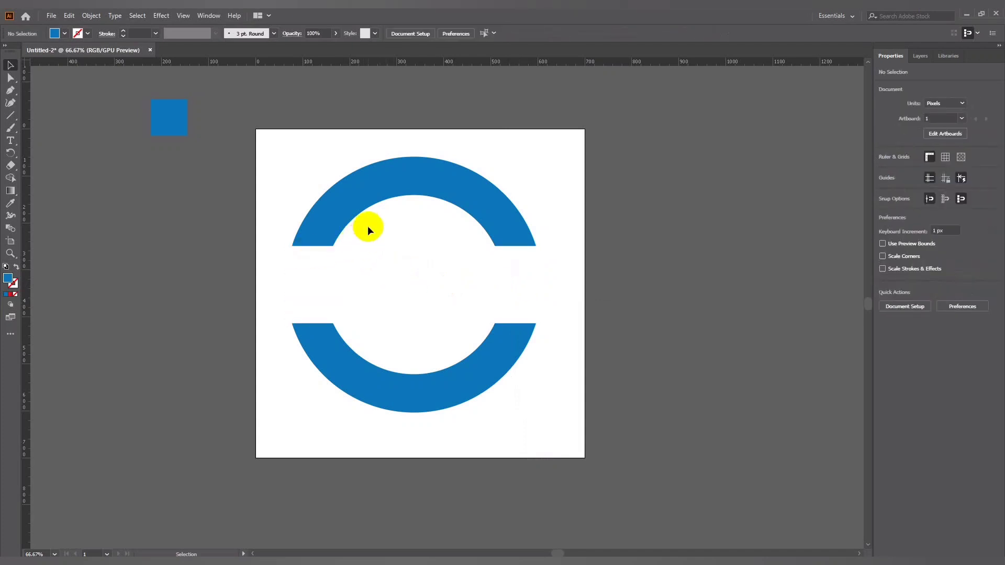
drag(367, 226, 406, 328)
key(Delete)
Show the DESIGN layer again and centre the arcs and text horizontally.
click(370, 379)
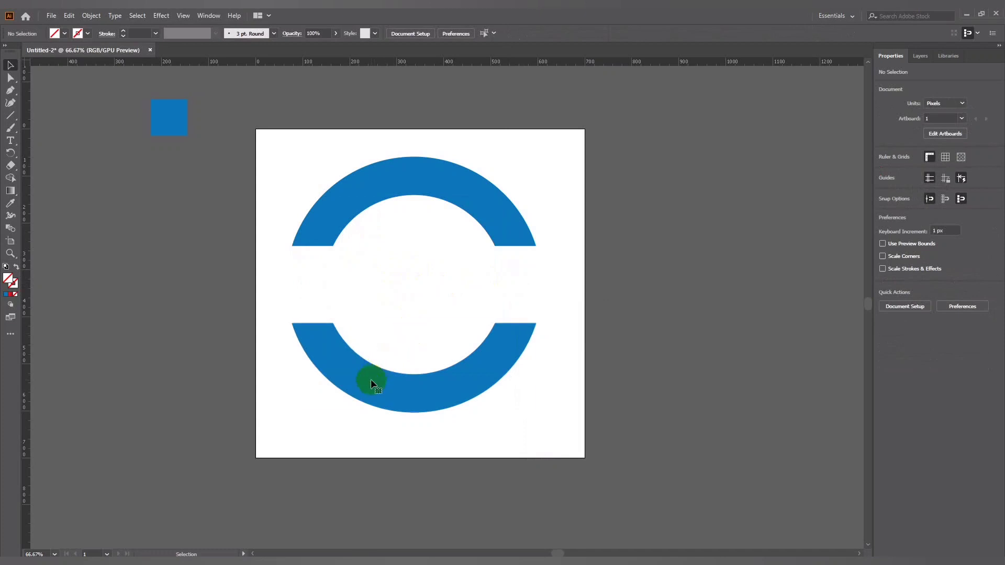
click(534, 274)
click(919, 56)
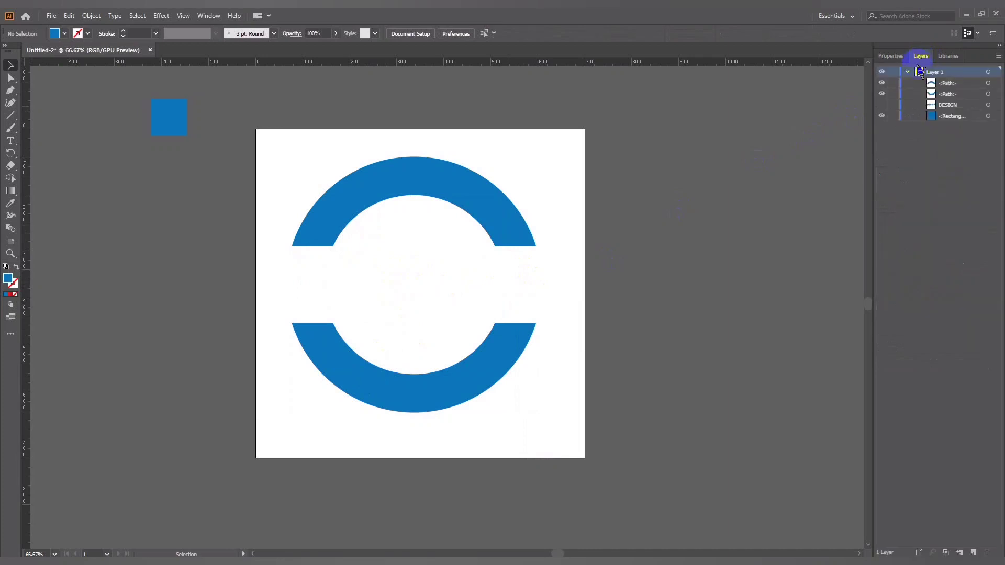
click(881, 104)
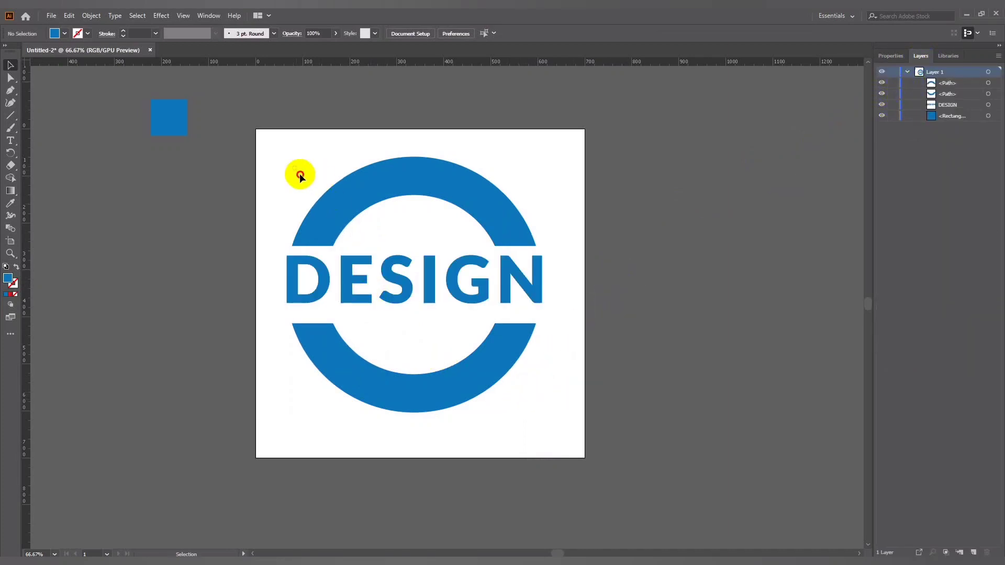
drag(300, 177, 568, 430)
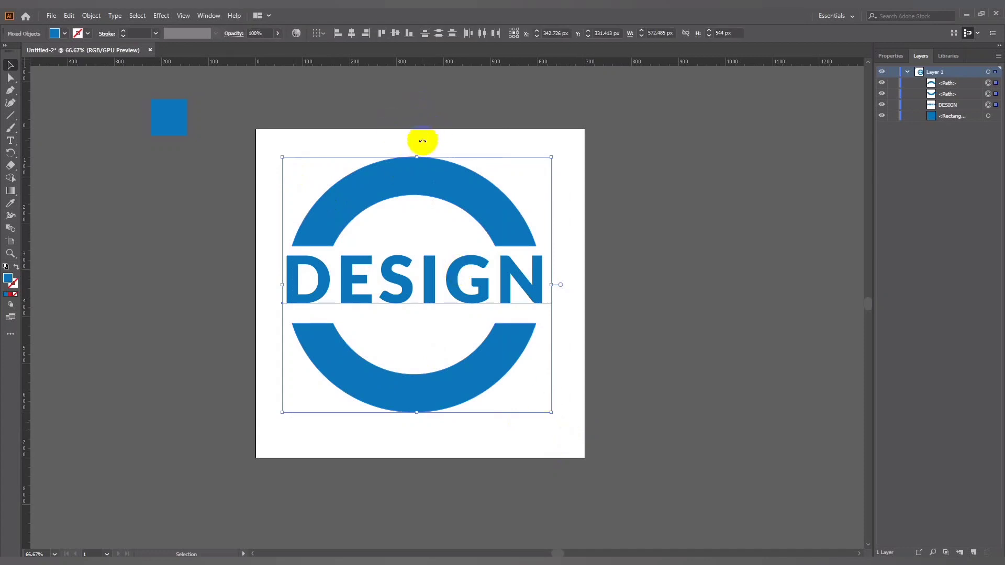
click(353, 34)
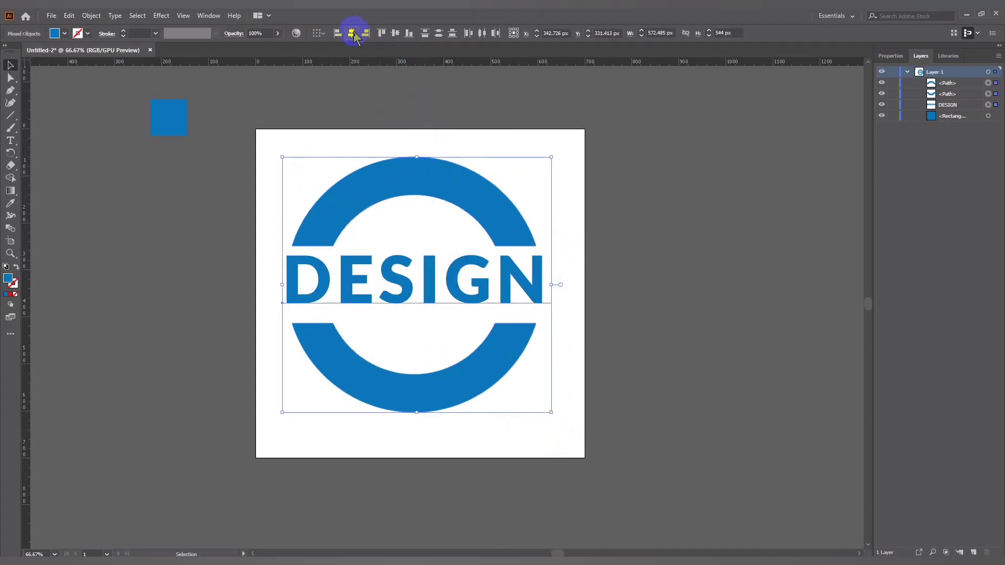
click(395, 33)
key(ctrl+z)
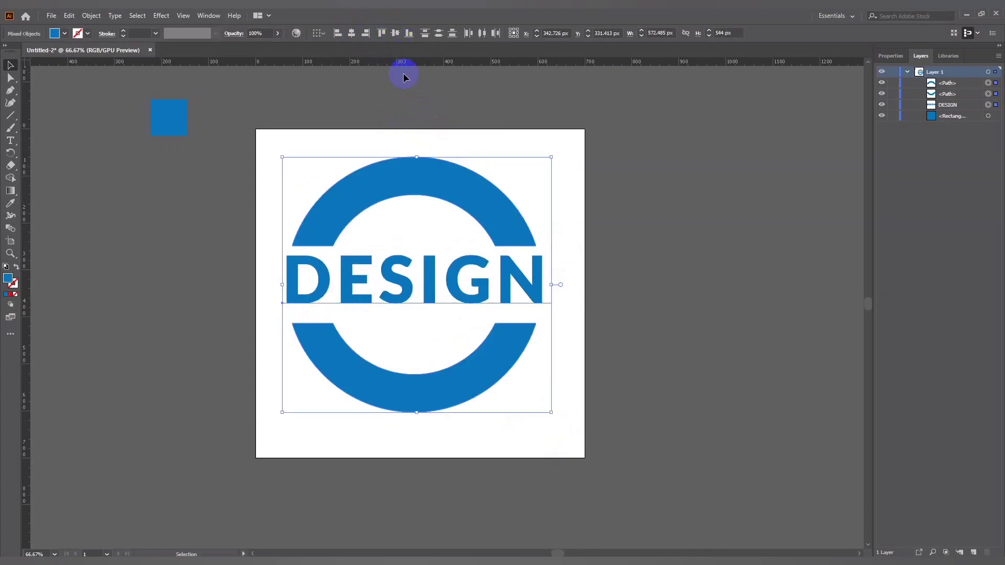
Group the top and bottom arcs, then select the arc group with DESIGN.
click(485, 192)
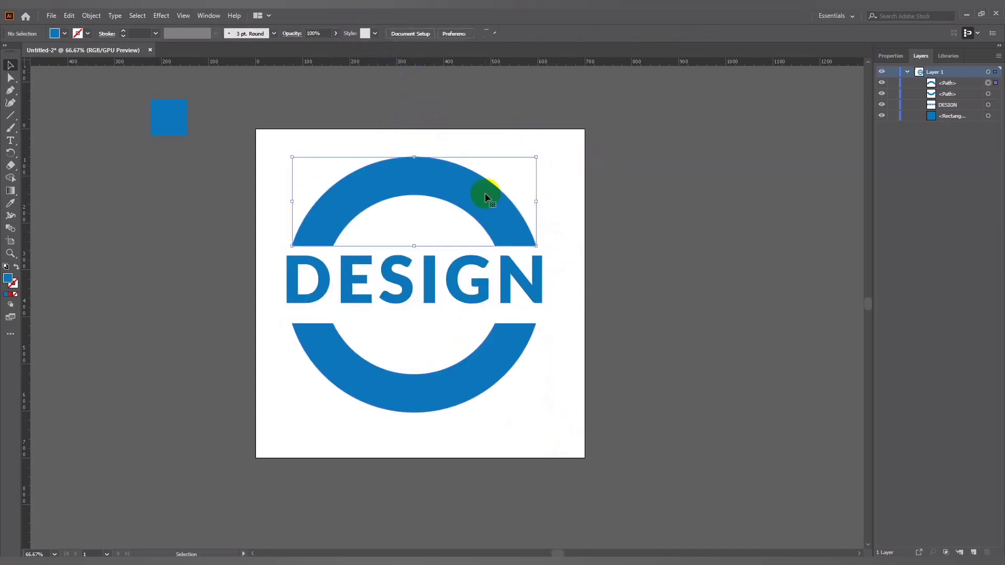
shift+click(493, 359)
right_click(493, 359)
click(519, 209)
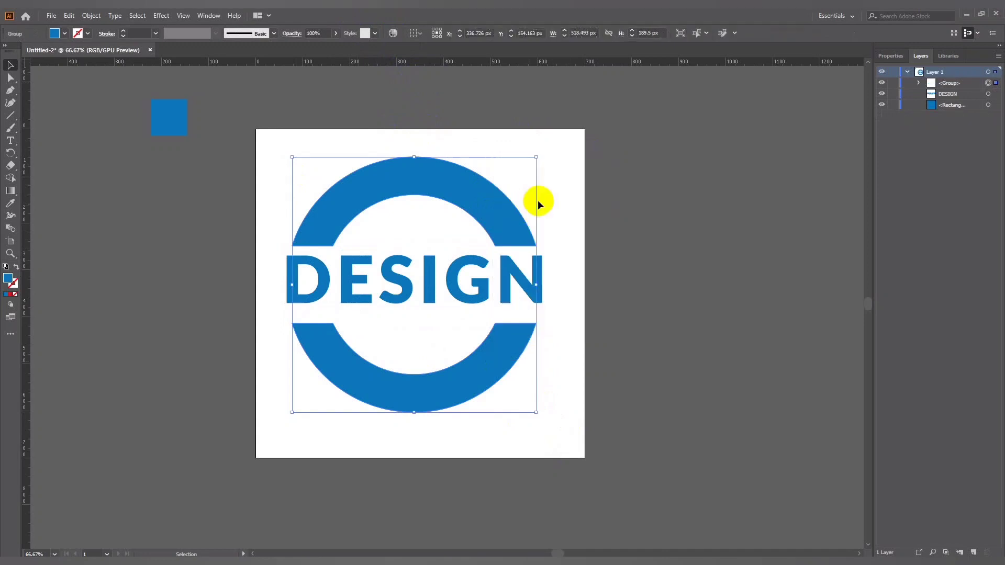
click(496, 184)
click(501, 327)
click(488, 386)
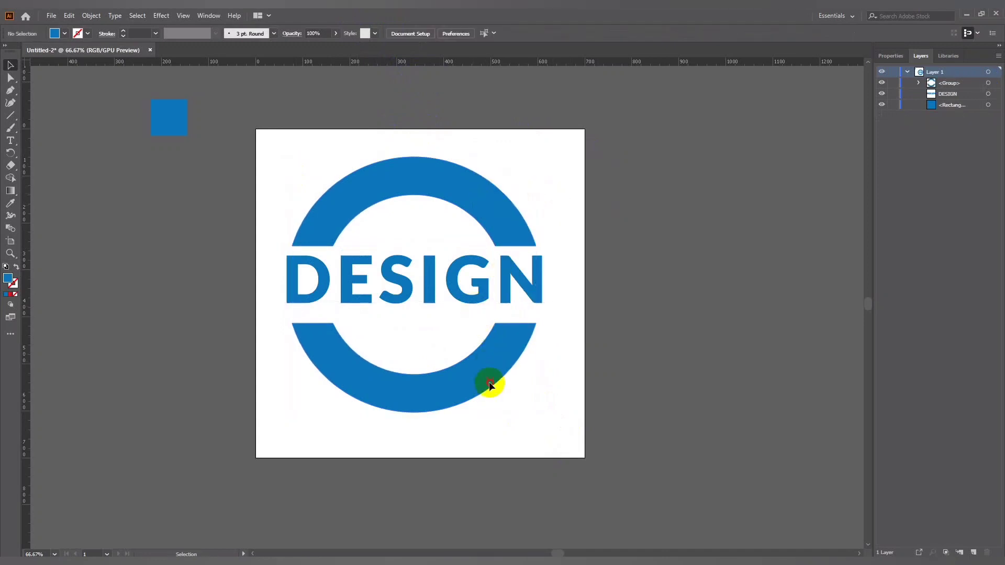
click(493, 206)
click(528, 283)
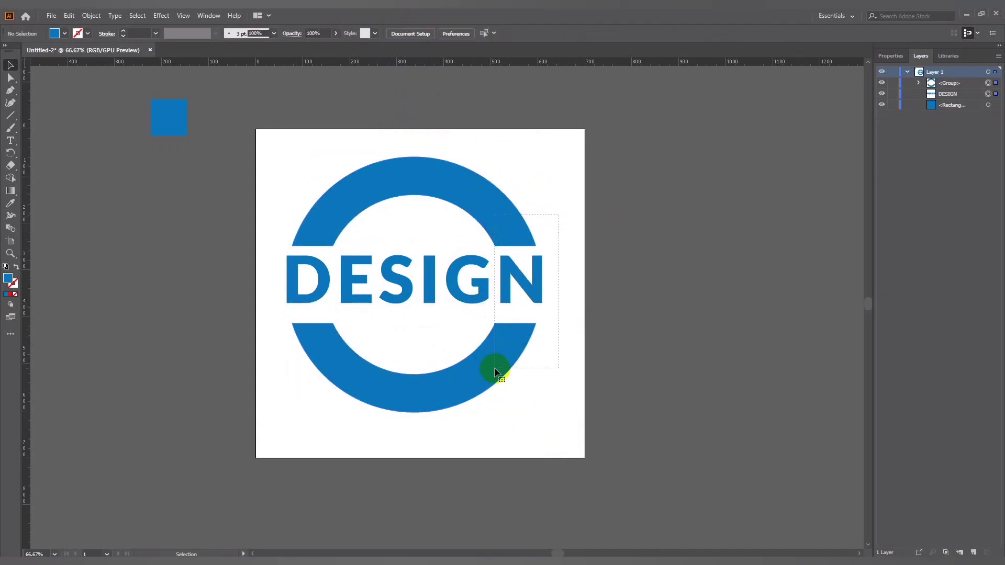
shift+click(494, 368)
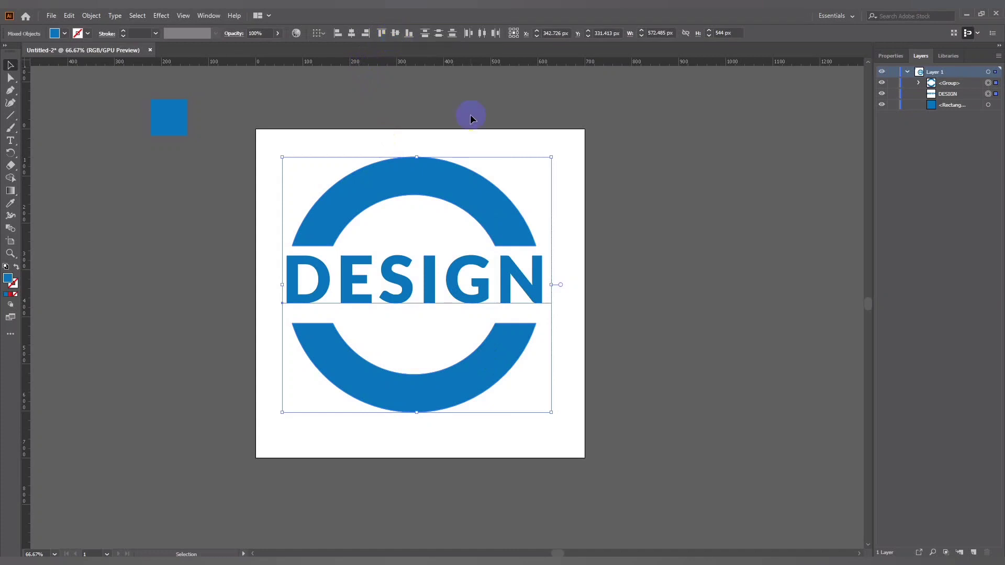
Try moving DESIGN past the artboard edge, undo it, and show Envelope Distort choices.
click(570, 208)
click(428, 288)
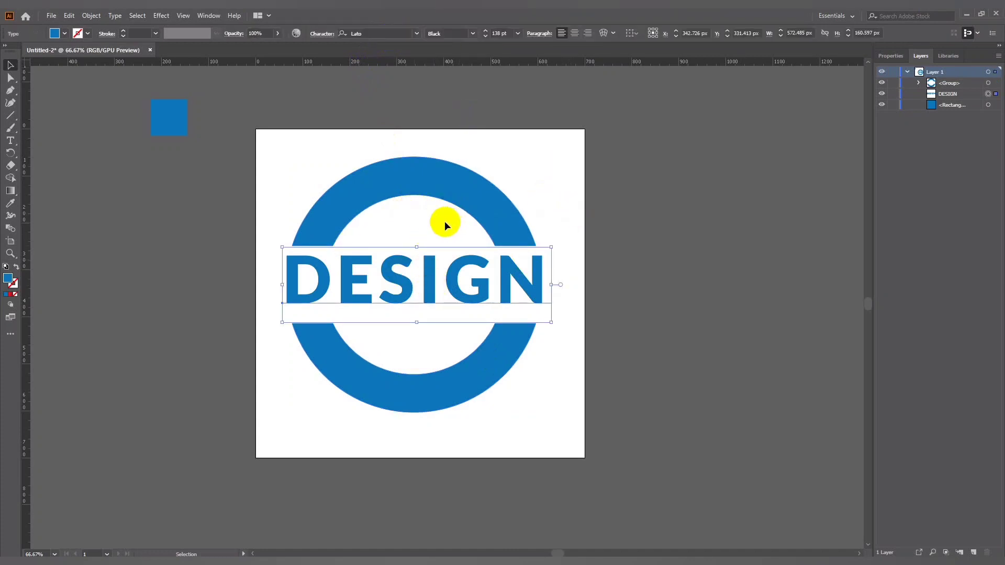
drag(426, 288, 576, 305)
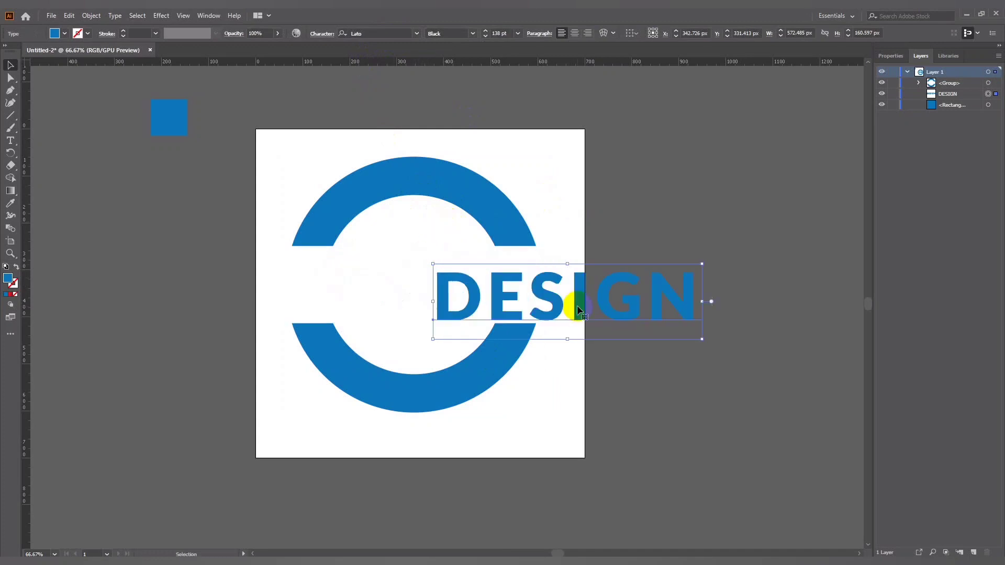
key(ctrl+z)
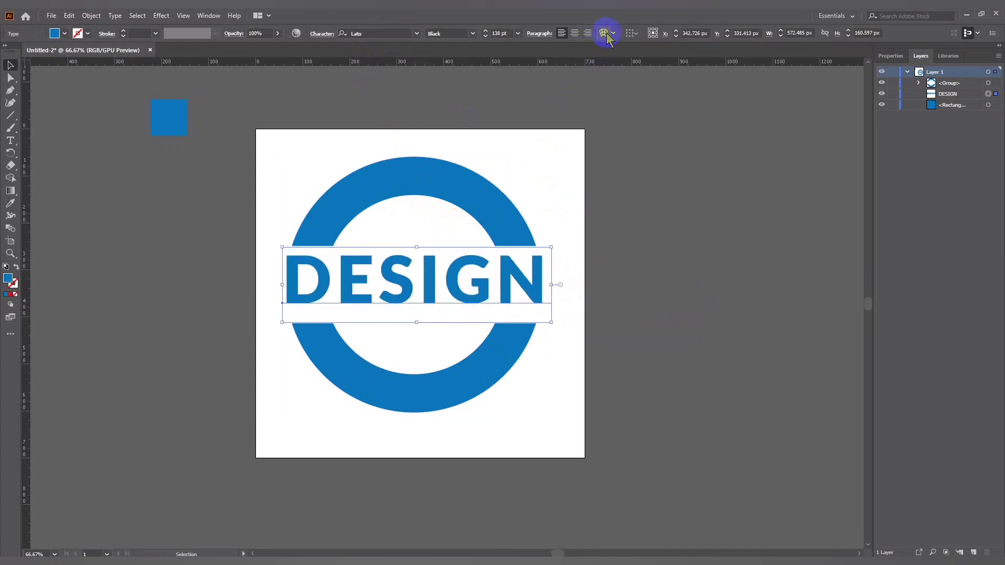
click(612, 34)
Warp DESIGN into a Bulge Horizontal envelope with Bend about -6%.
click(633, 46)
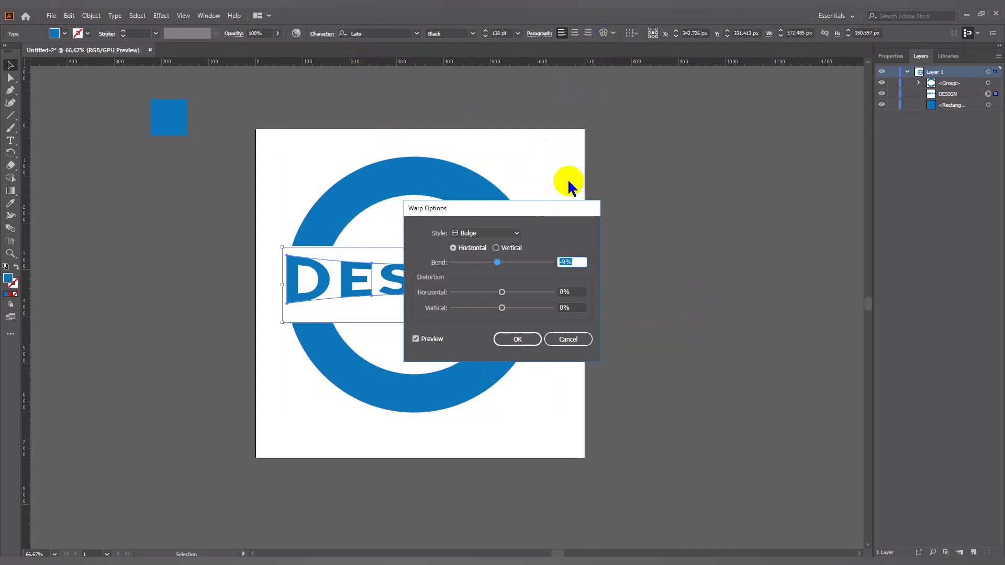
drag(486, 212, 689, 173)
mouse_move(699, 224)
mouse_down()
mouse_move(740, 224)
mouse_move(722, 224)
mouse_up()
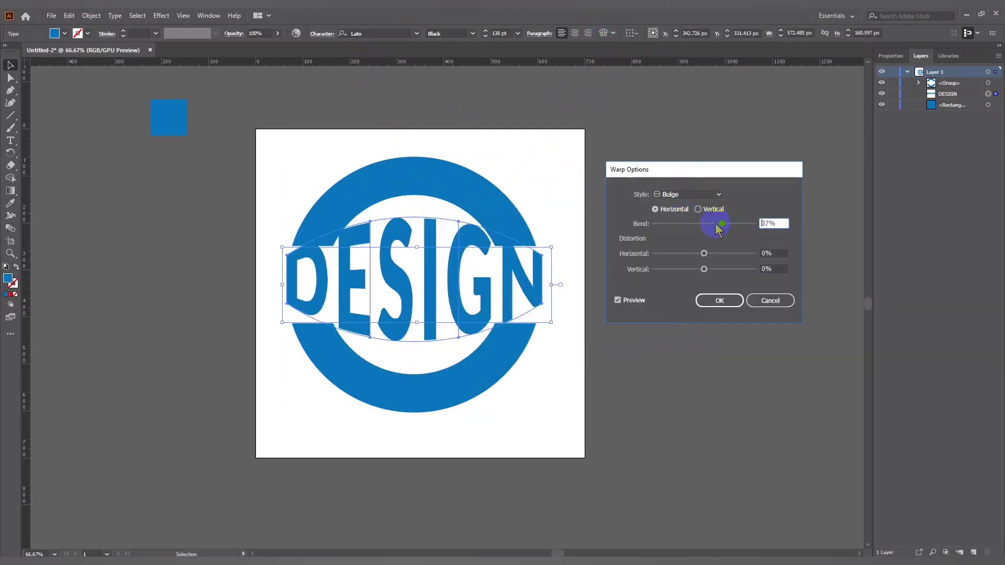
click(711, 194)
click(675, 258)
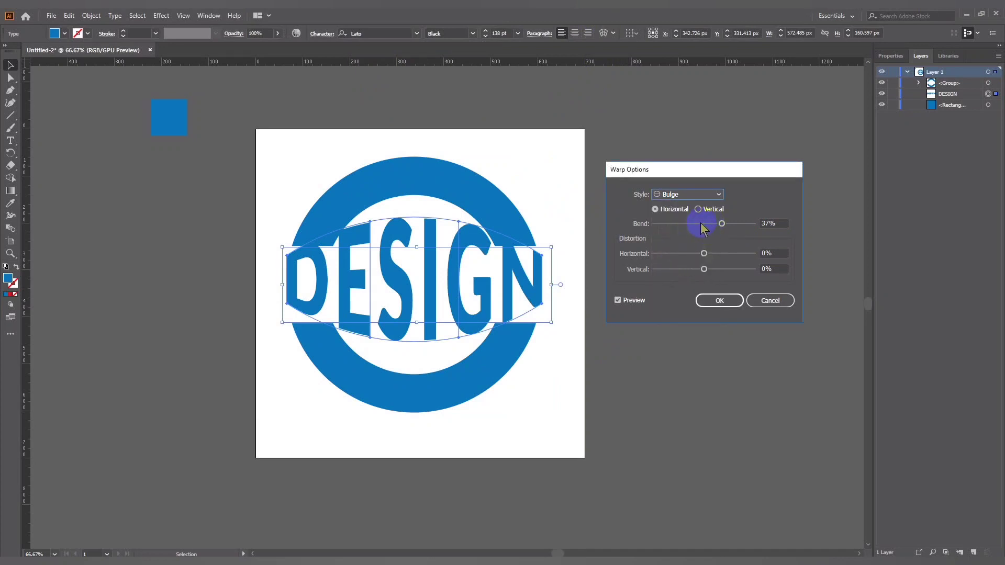
click(701, 224)
double_click(784, 223)
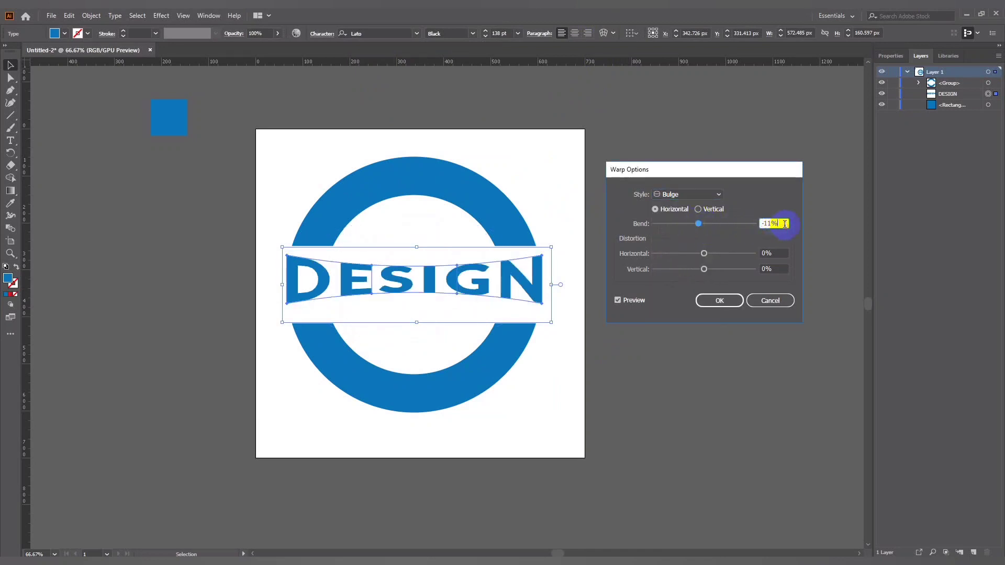
key(Up)
key(Up)
key(Up)
key(Up)
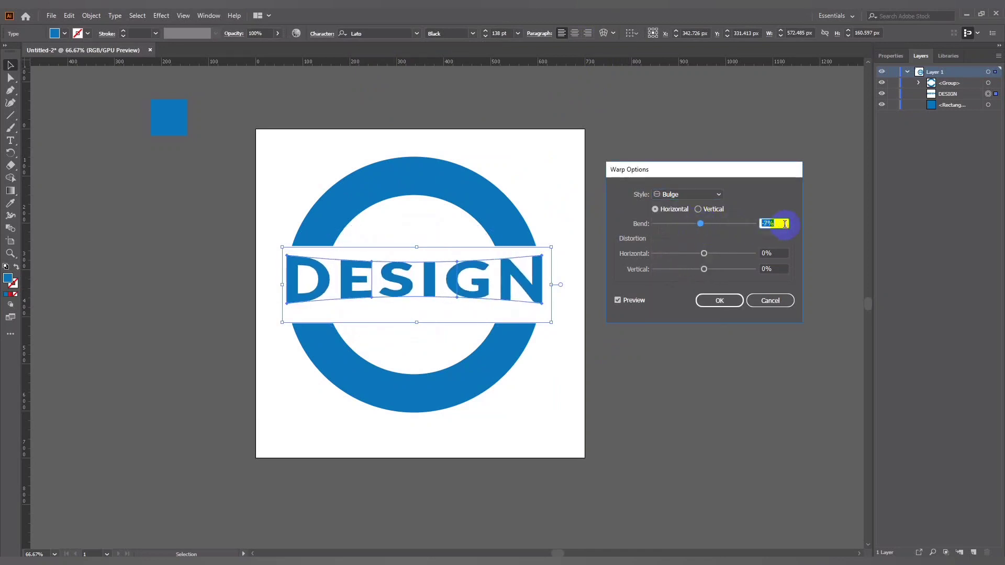
key(Up)
key(Up)
key(Up)
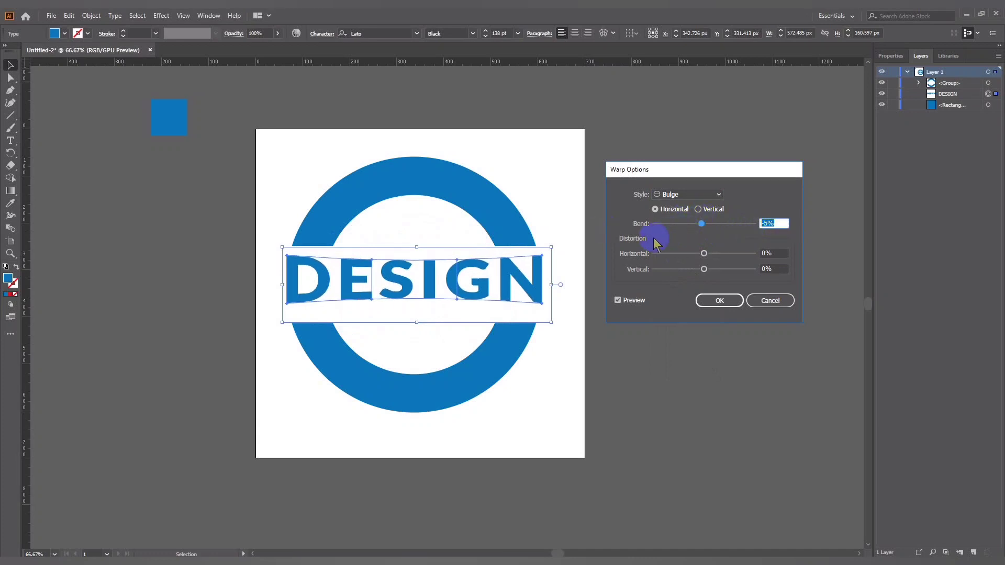
click(717, 304)
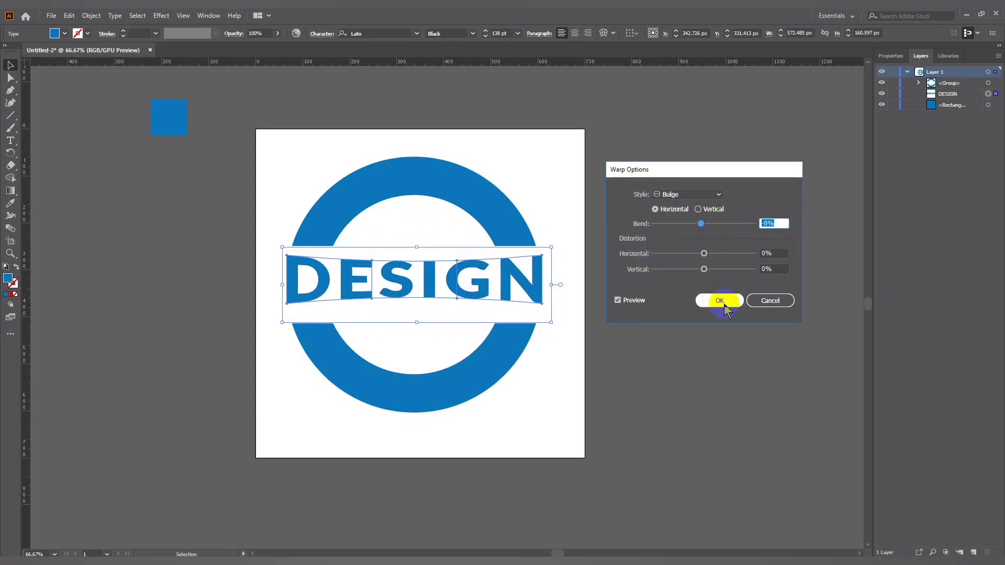
click(724, 308)
Zoom in and vertically centre DESIGN and the ring on each other.
click(465, 406)
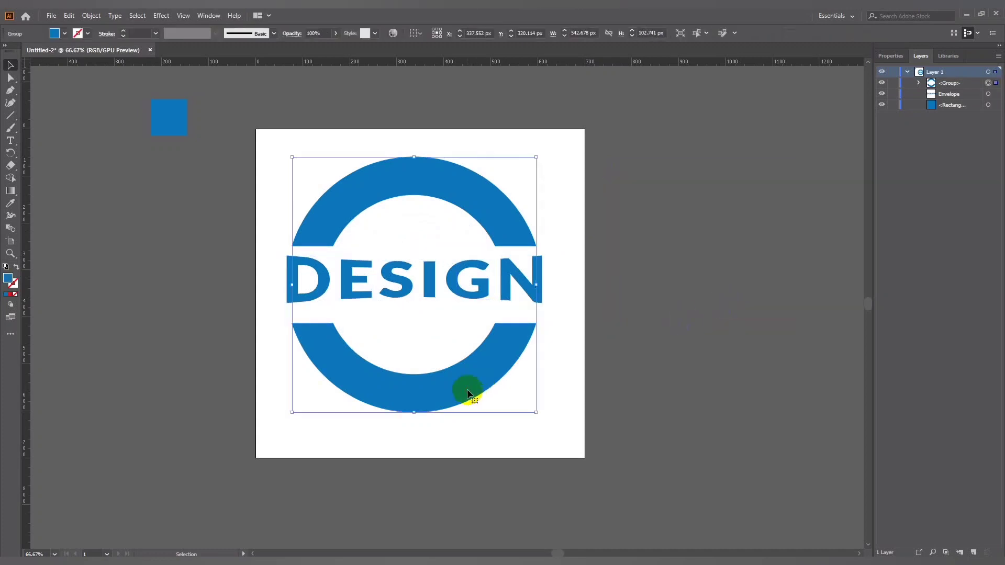
click(578, 396)
key(ctrl+plus)
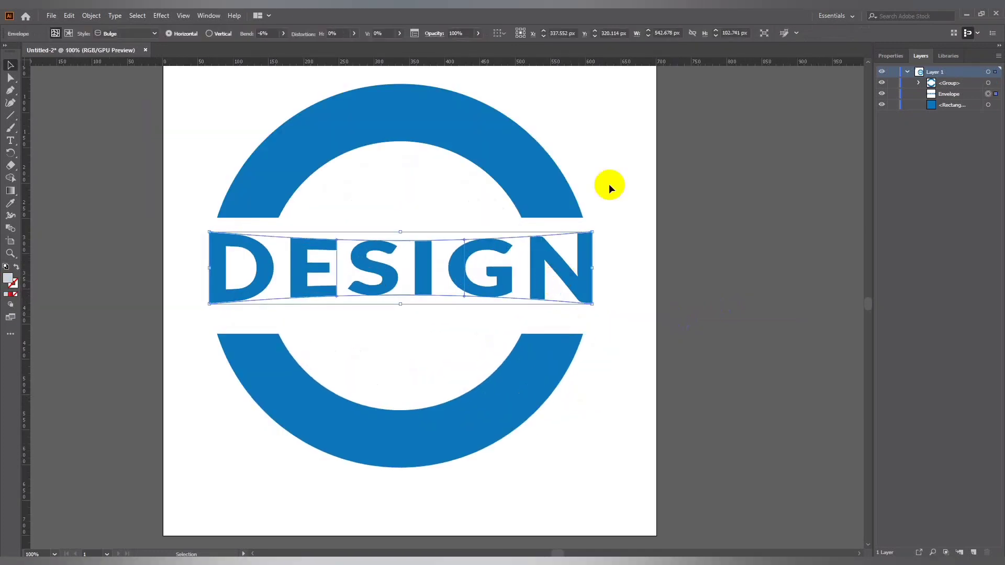
drag(617, 164, 421, 416)
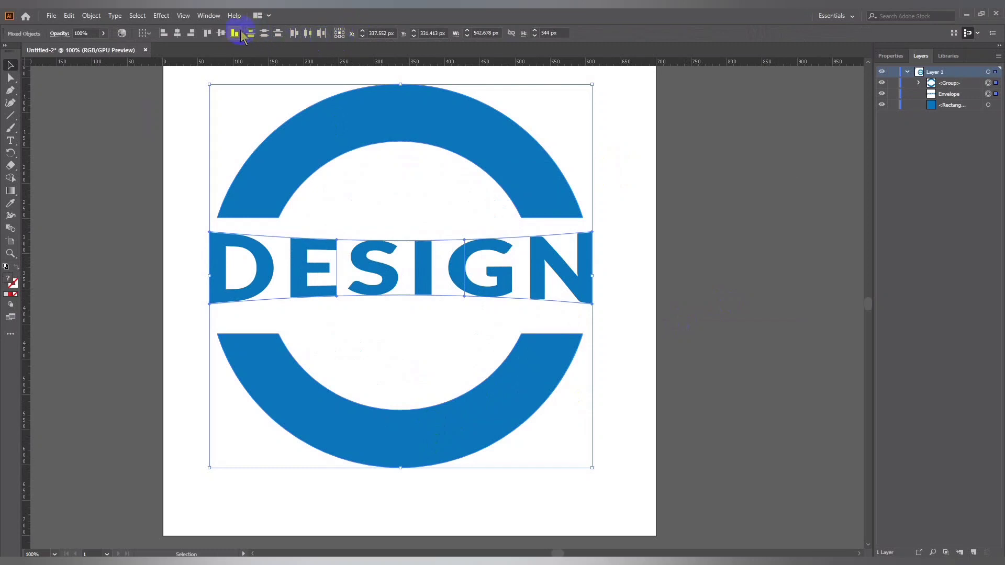
click(220, 33)
click(647, 222)
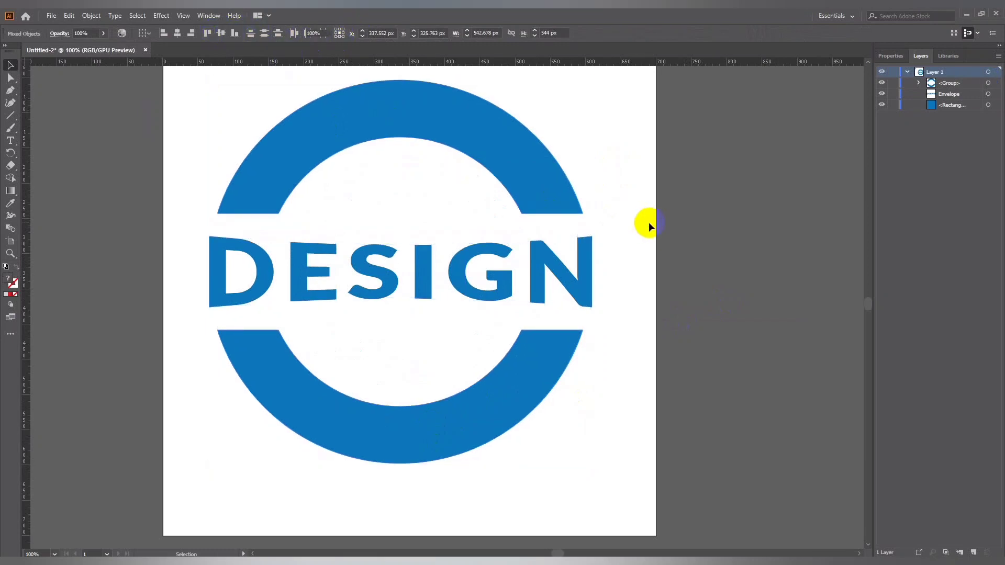
Stretch the DESIGN envelope to about 120 px tall and re-centre the ring on it.
click(429, 270)
drag(401, 244, 401, 229)
drag(400, 311, 400, 315)
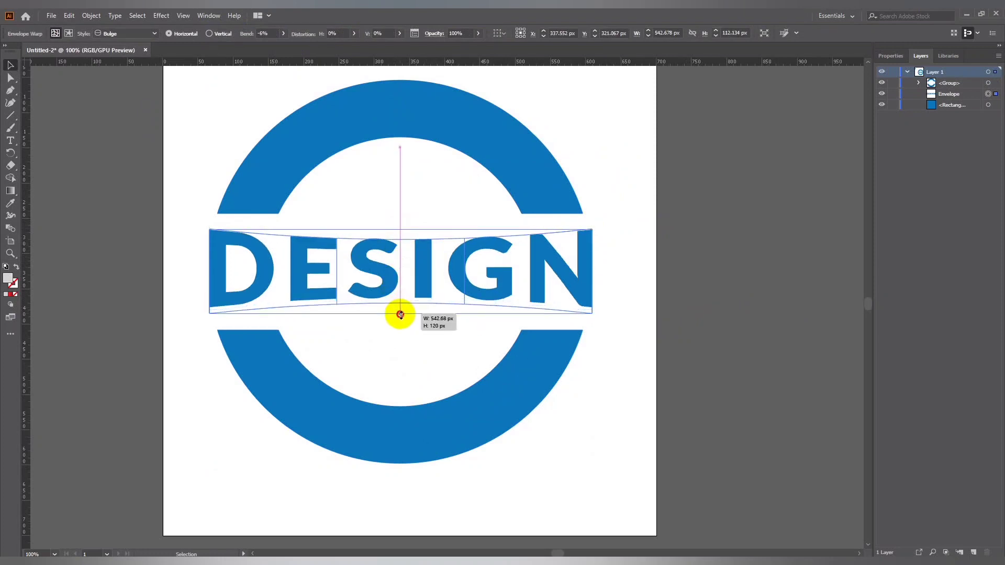
click(607, 246)
drag(584, 222, 581, 235)
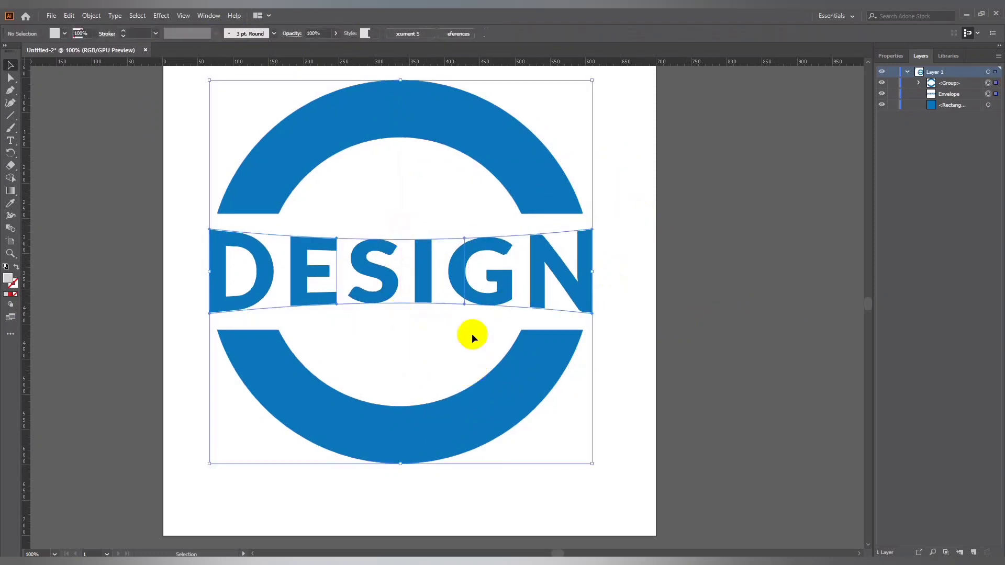
click(216, 35)
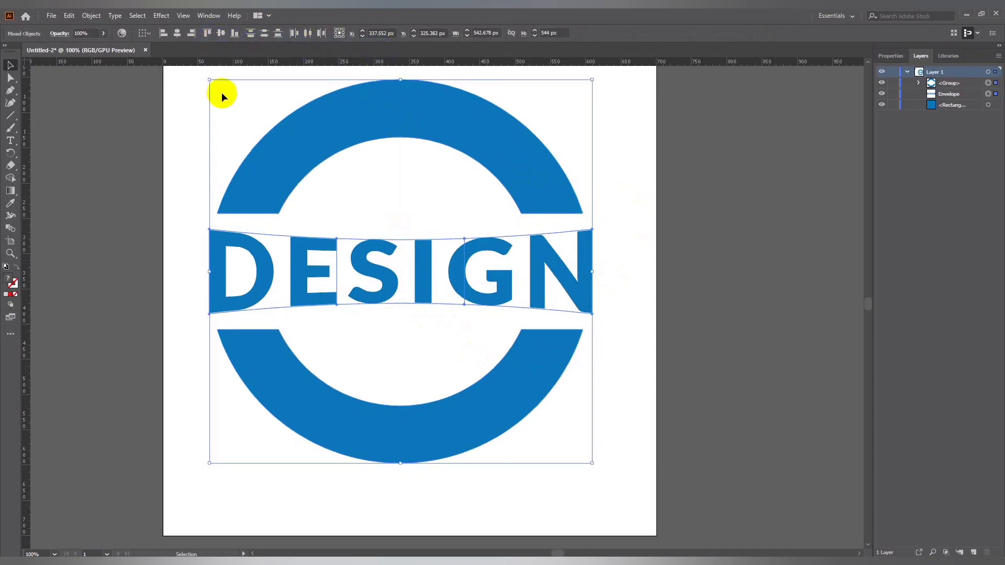
click(181, 165)
key(ctrl+minus)
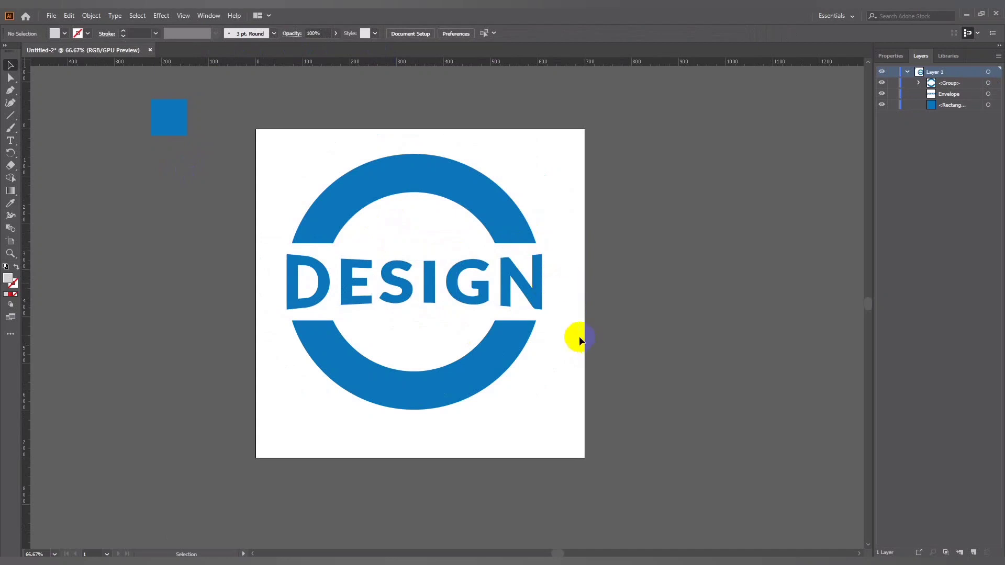
key(ctrl+plus)
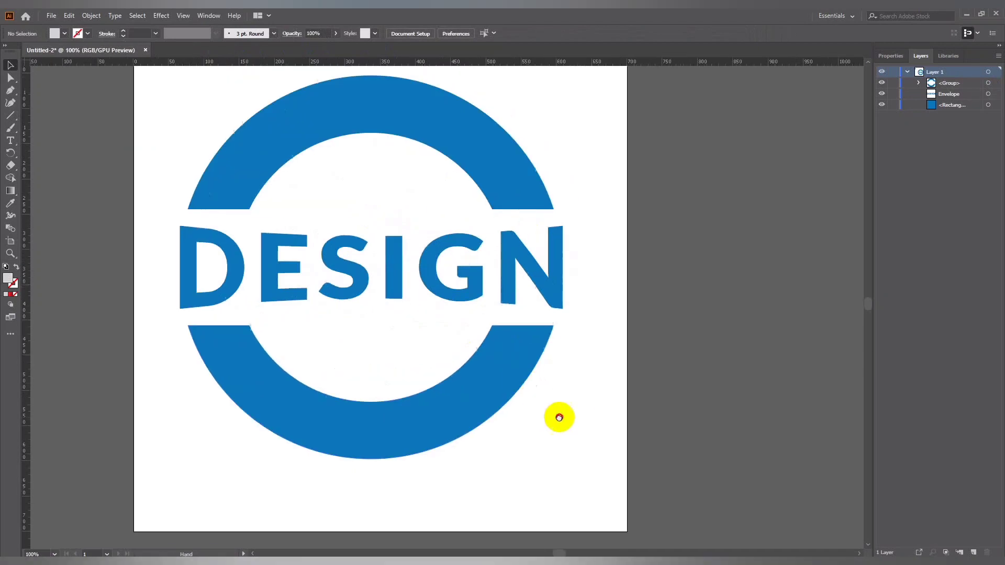
key(ctrl+minus)
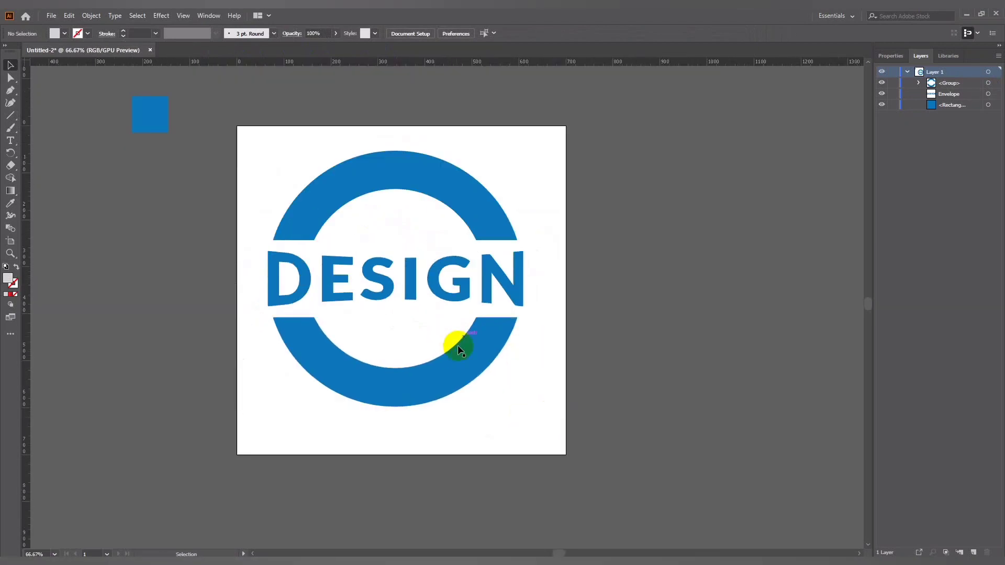
Add a '1985' text object beside the artboard and move it lower on the pasteboard.
click(10, 140)
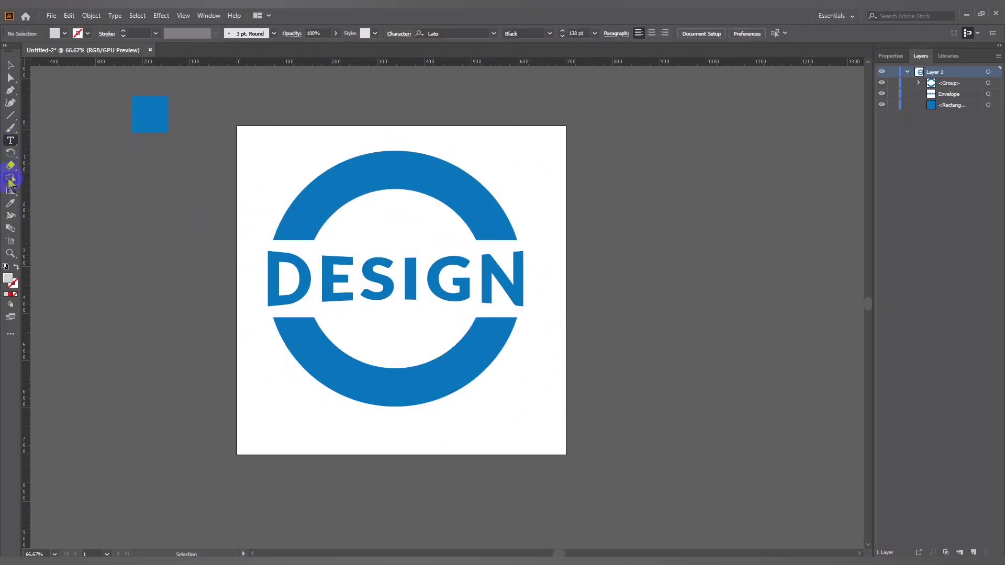
click(11, 203)
click(151, 114)
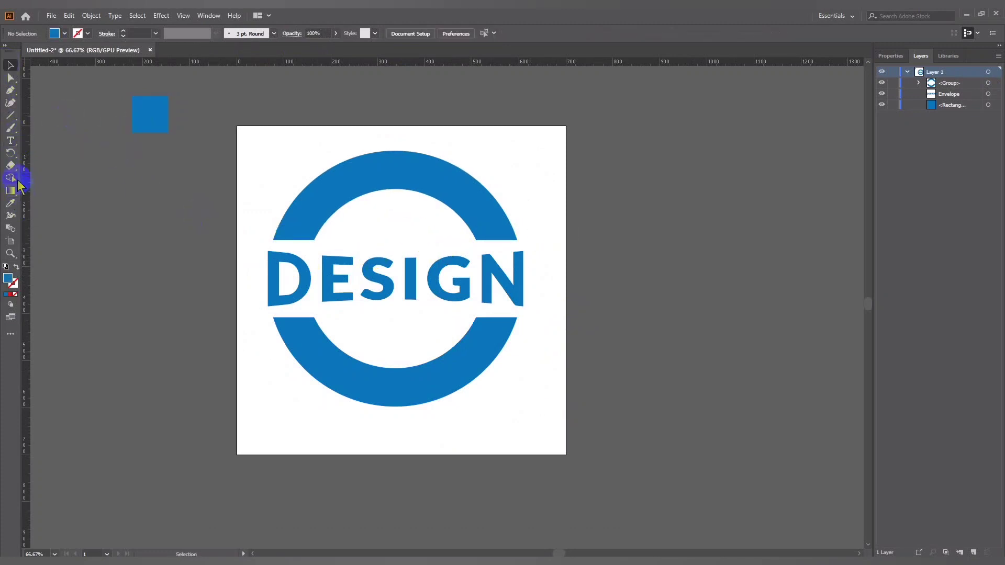
click(10, 140)
click(600, 245)
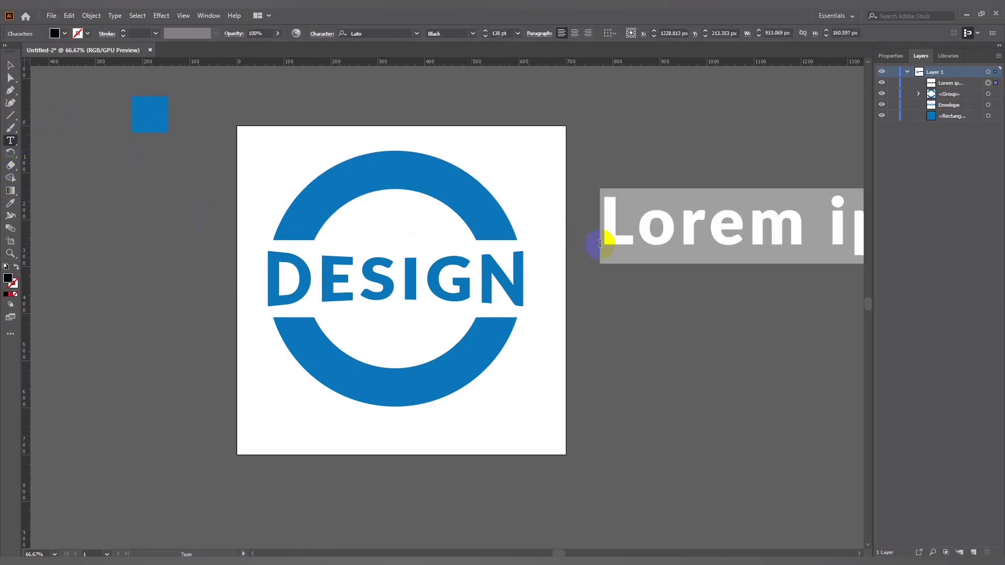
text(1985)
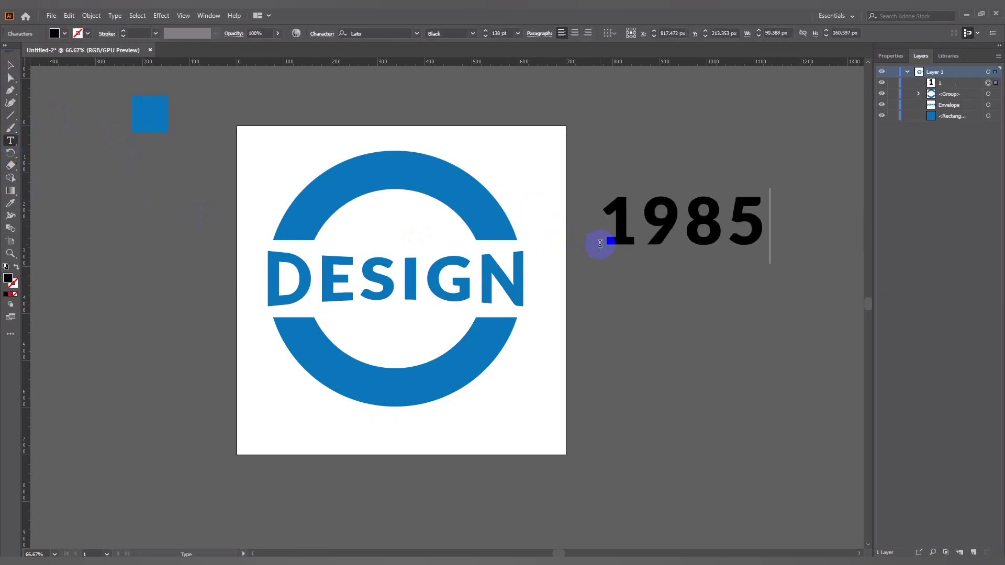
key(ctrl+a)
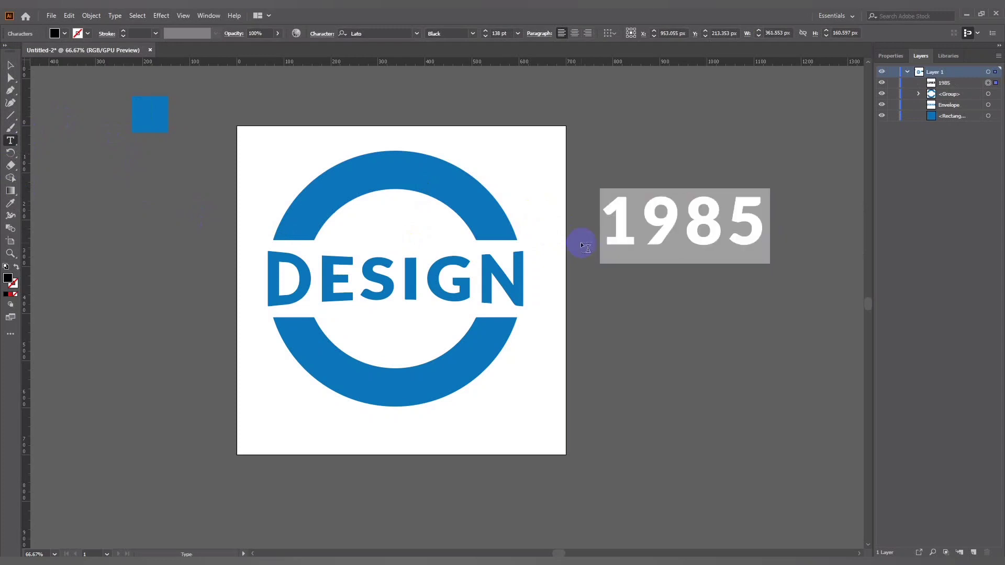
click(11, 66)
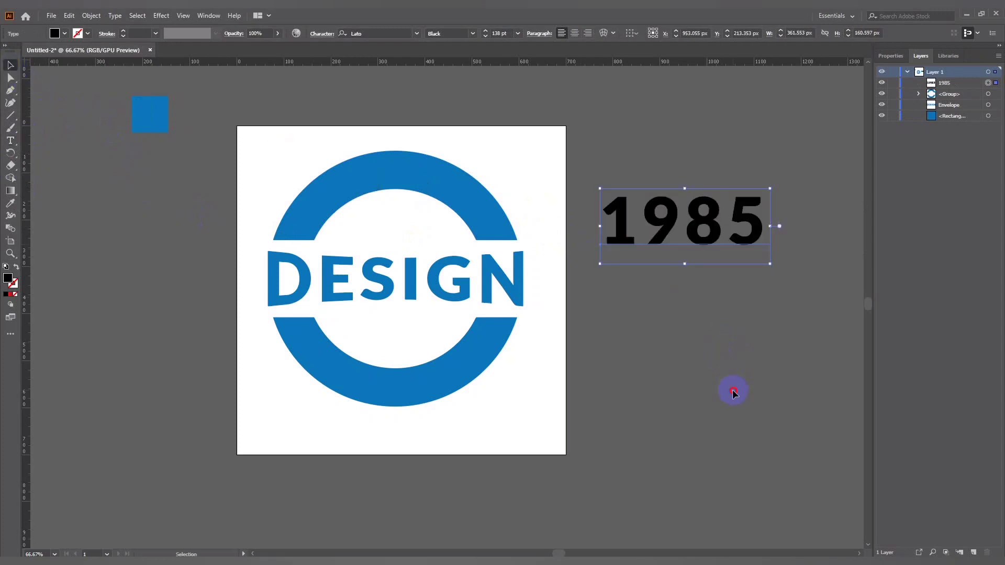
drag(685, 236, 677, 314)
click(667, 395)
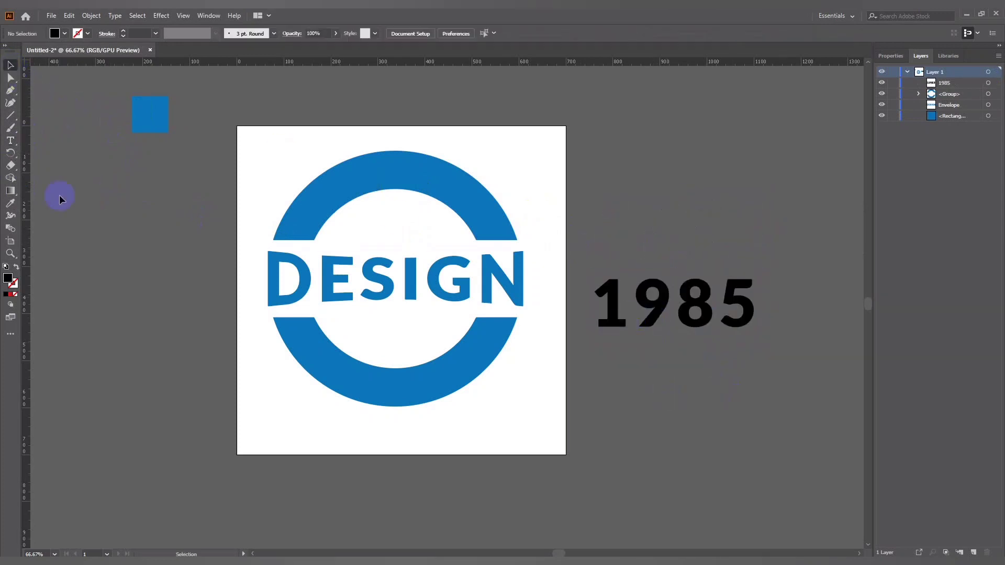
Add a capitalised 'EST' text object above 1985.
click(10, 140)
click(628, 237)
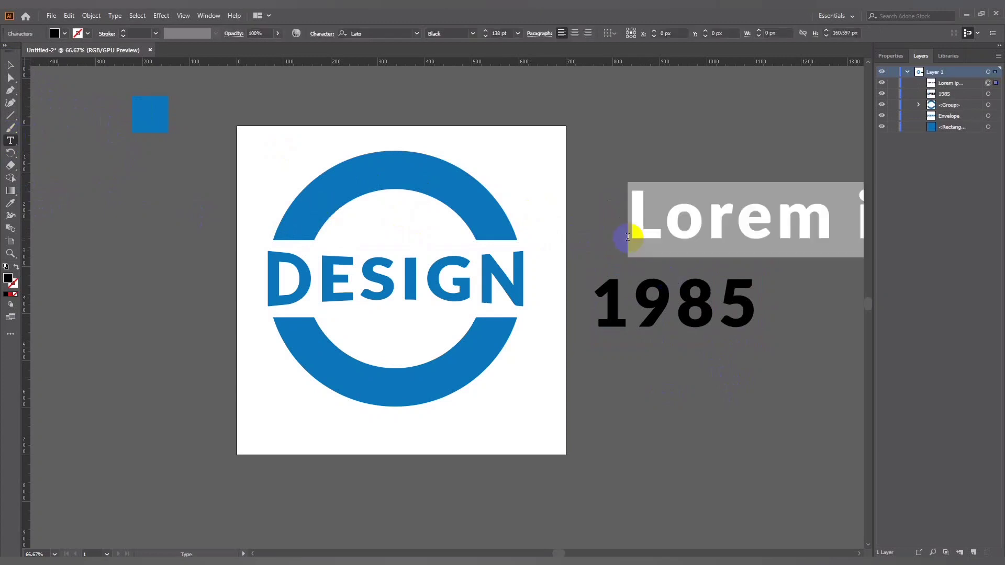
text(e)
key(BackSpace)
text(ES)
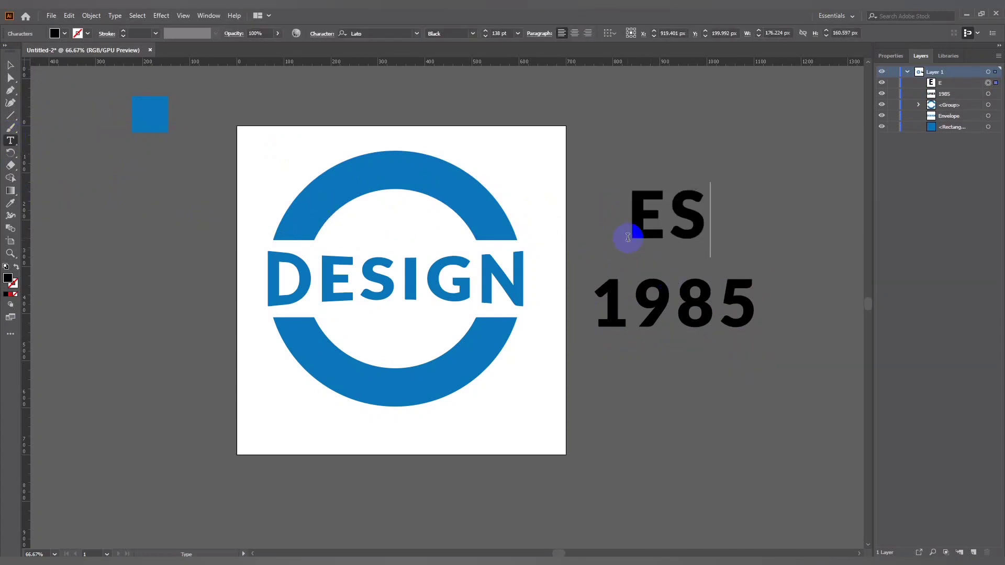
key(BackSpace)
text(ST)
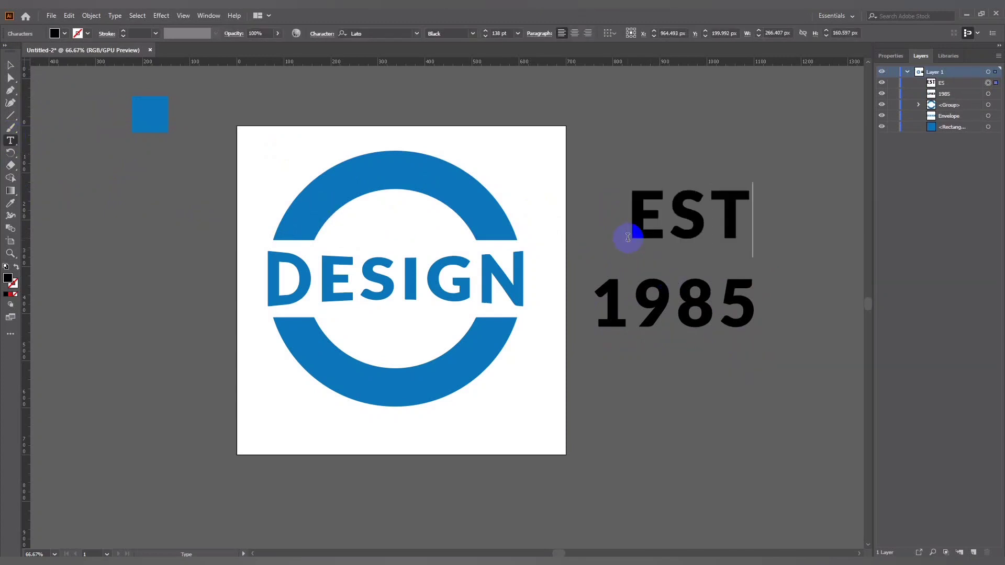
click(11, 65)
click(774, 370)
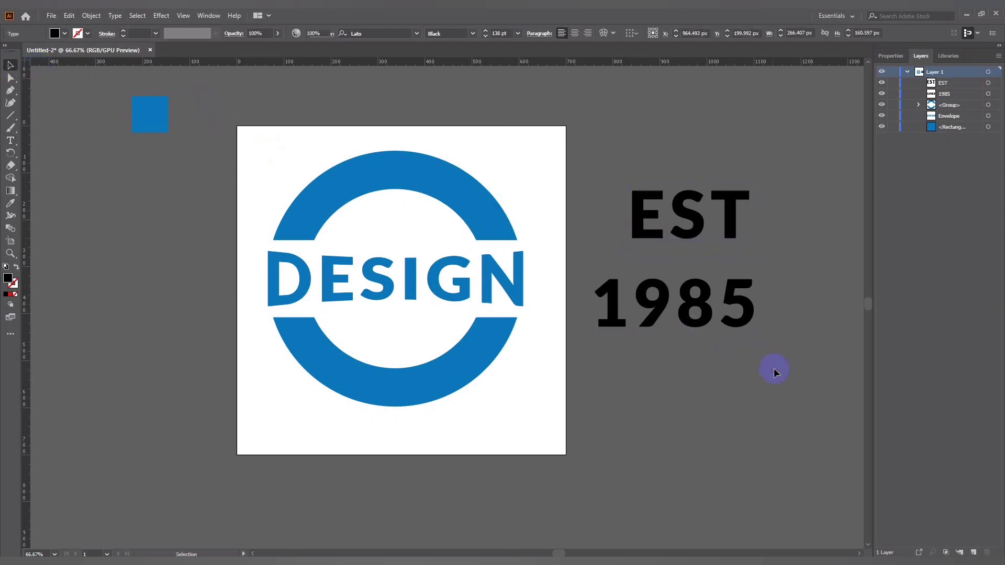
Centre EST horizontally over 1985 and move it down closer to 1985.
drag(665, 228, 647, 198)
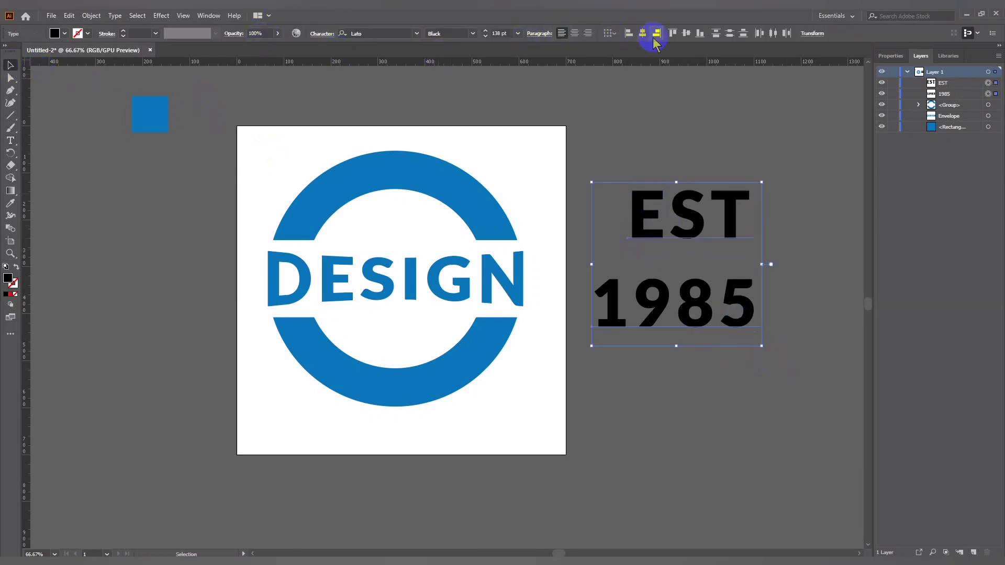
click(642, 33)
click(736, 166)
drag(689, 229, 691, 248)
click(707, 308)
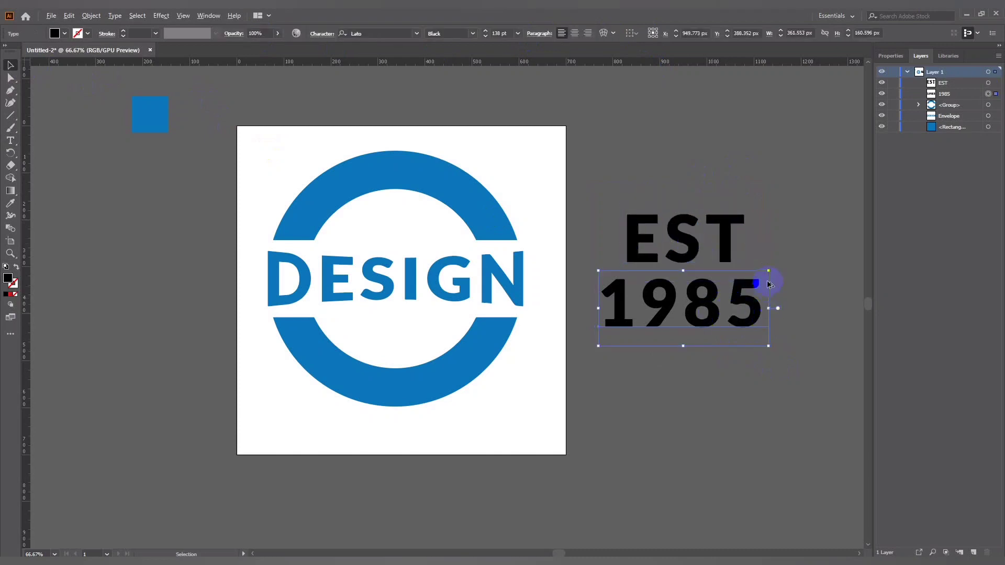
click(767, 234)
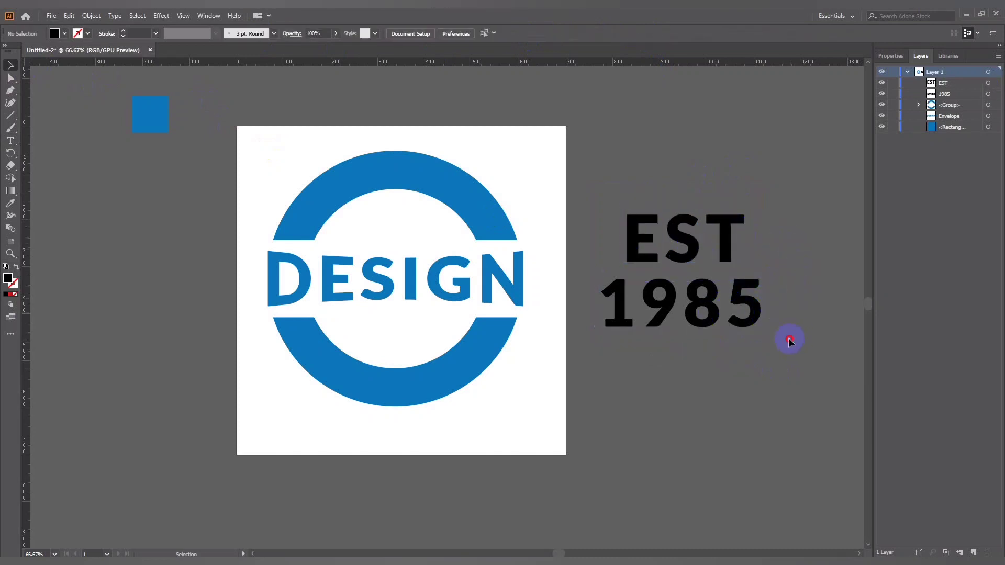
Colour EST and 1985 with the blue sampled from the square.
drag(789, 341, 645, 222)
click(10, 203)
click(148, 126)
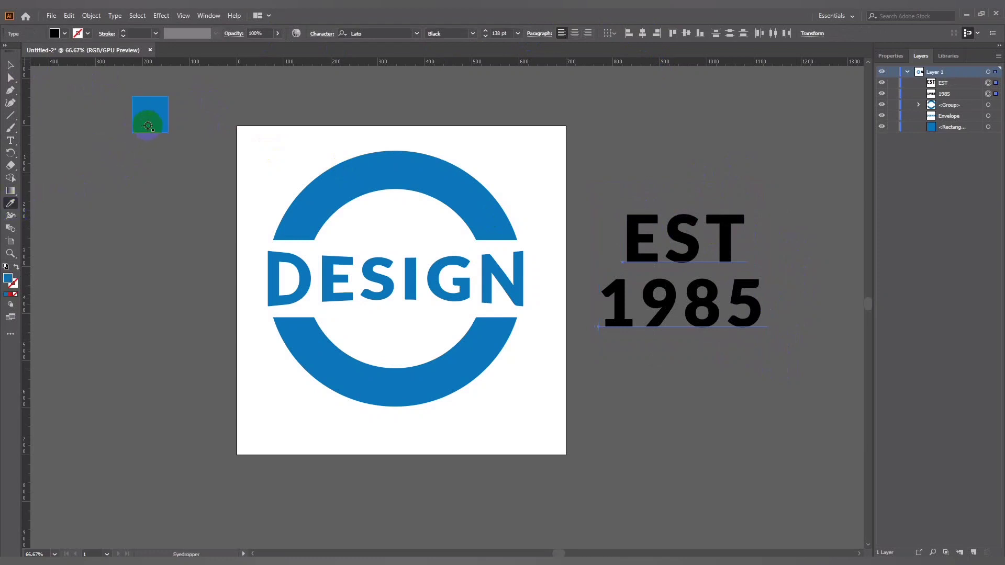
key(v)
click(404, 113)
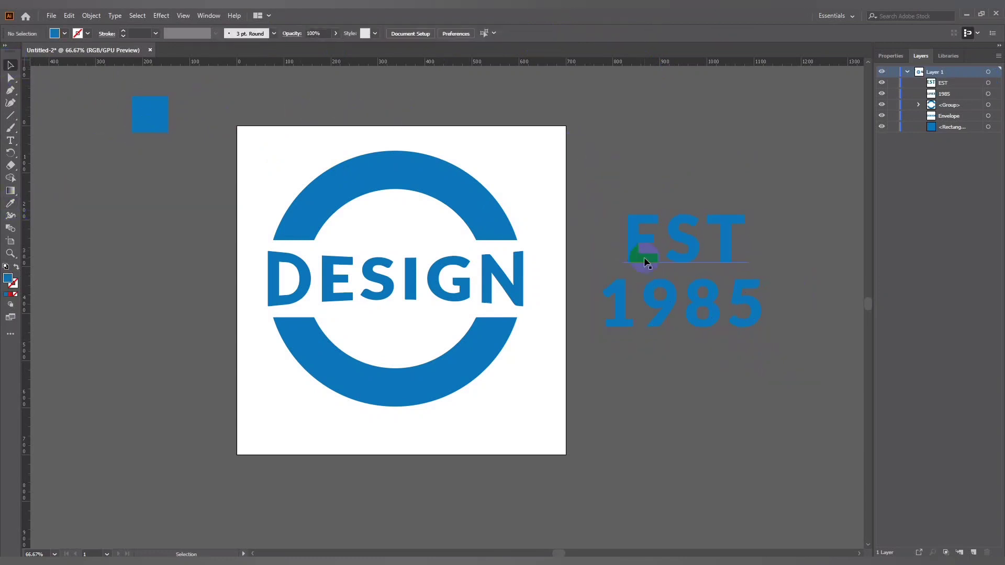
Move EST and 1985 into the ring under DESIGN, shrink them, and lower 1985 slightly.
mouse_move(677, 335)
mouse_down()
mouse_move(748, 231)
mouse_move(501, 304)
mouse_move(394, 311)
mouse_up()
drag(448, 275, 430, 293)
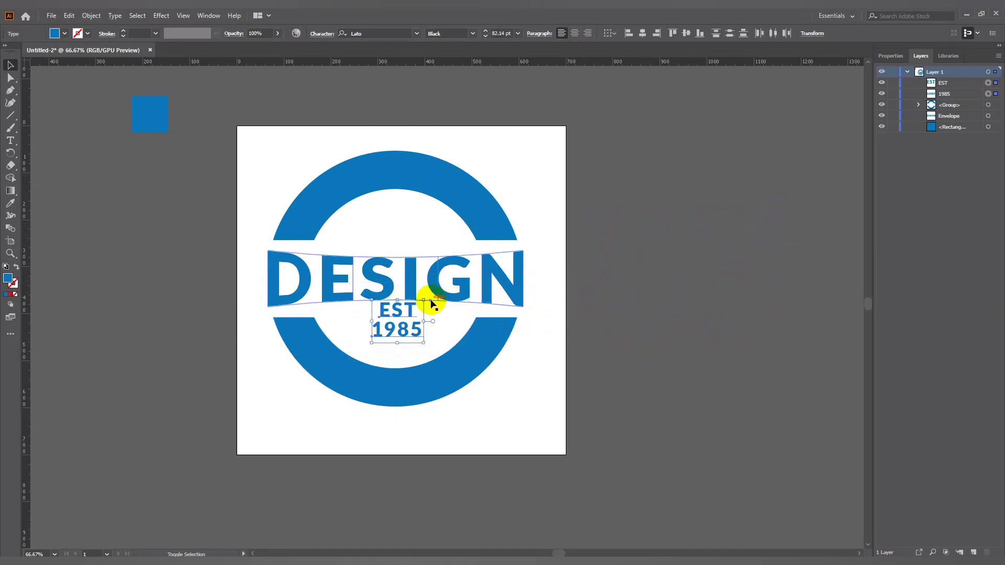
mouse_move(402, 330)
mouse_down()
mouse_move(402, 342)
mouse_move(415, 316)
mouse_up()
click(478, 422)
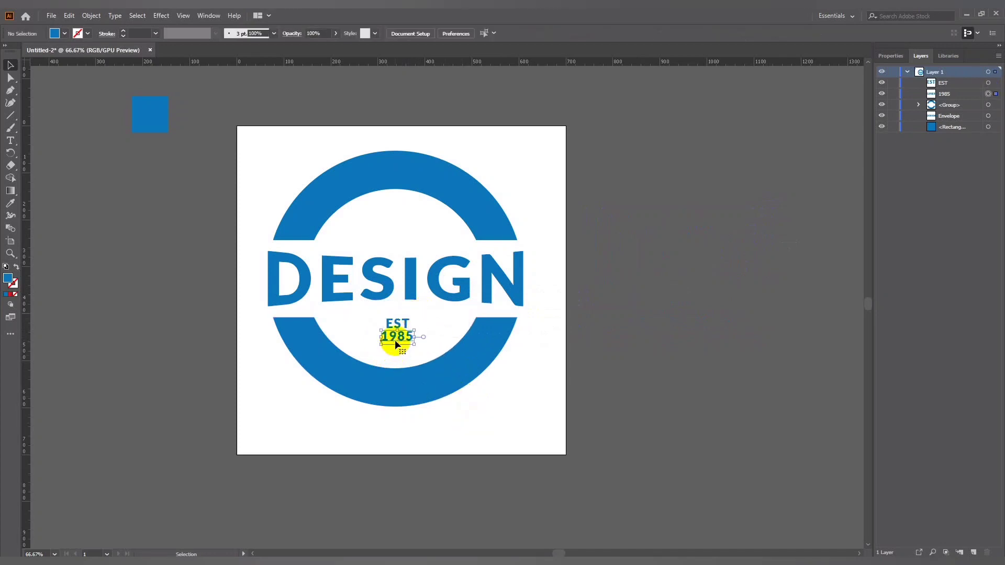
drag(395, 341, 396, 342)
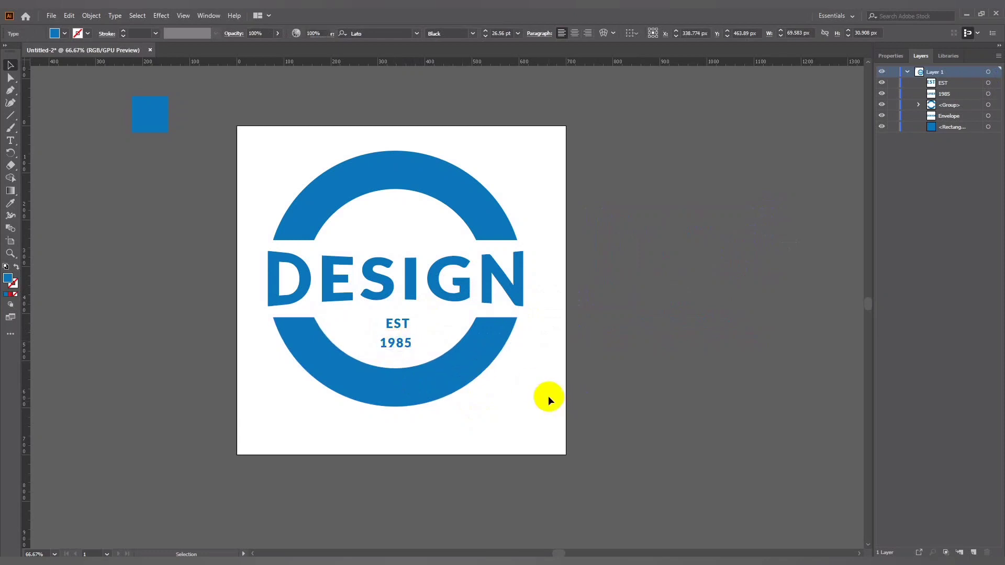
drag(553, 198, 492, 372)
Group DESIGN with the ring and resize the 1985 text.
right_click(487, 337)
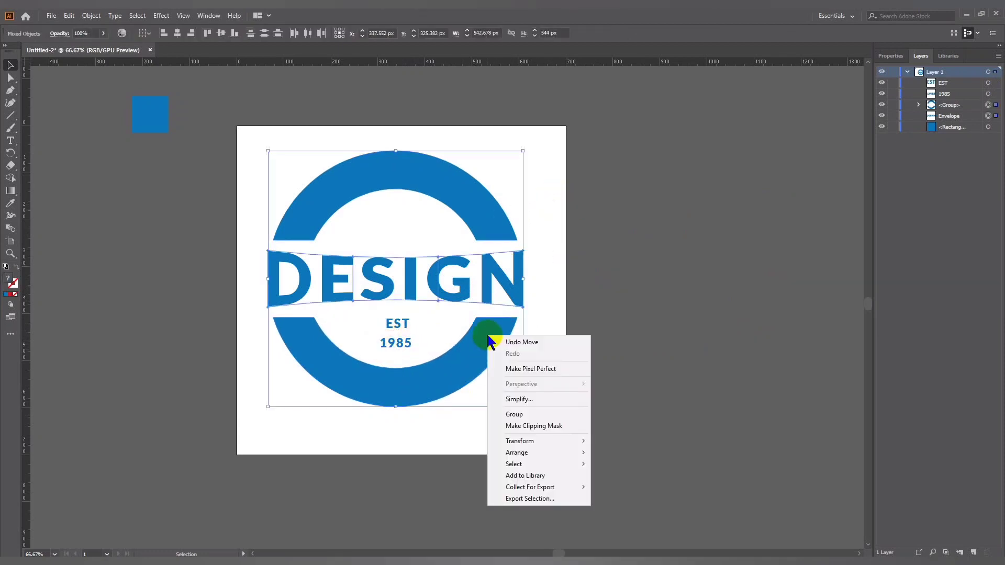
click(523, 414)
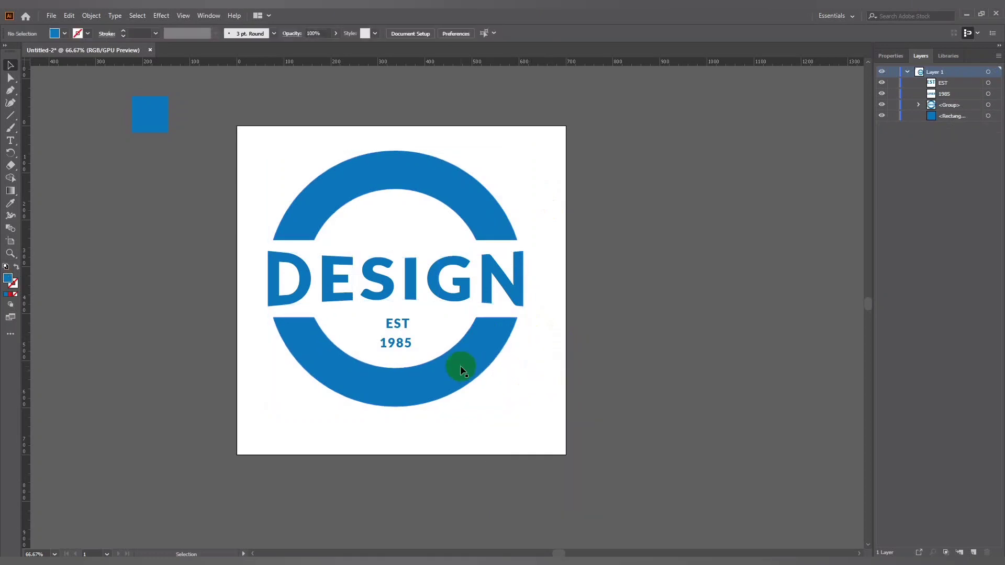
click(394, 344)
drag(412, 337, 421, 329)
click(484, 379)
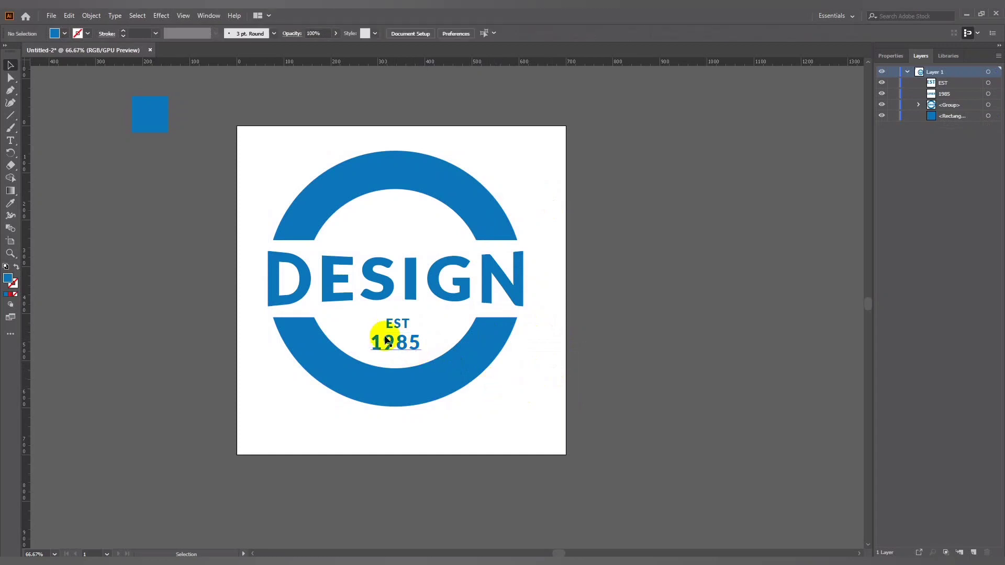
click(393, 325)
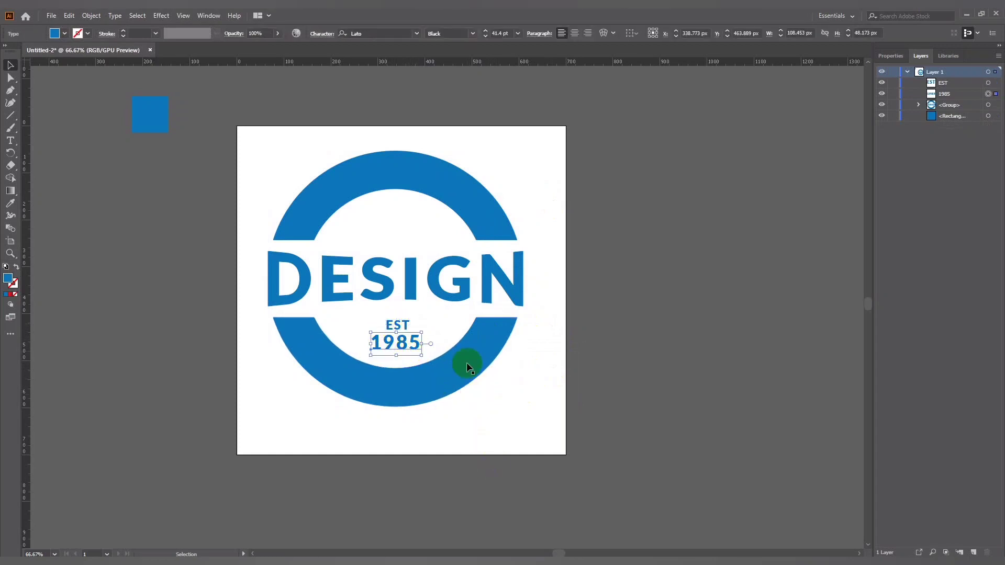
drag(421, 332, 419, 334)
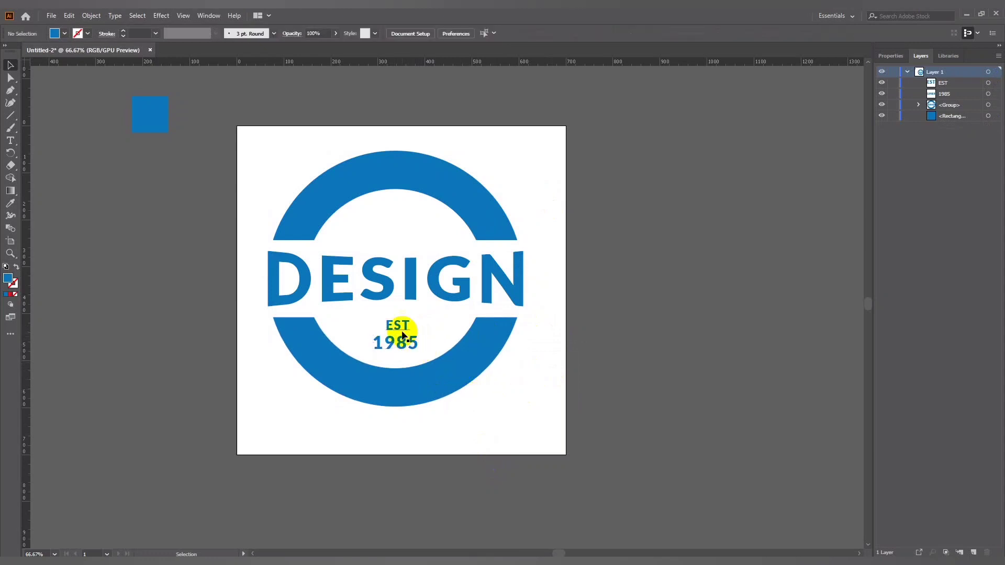
Horizontally centre the ring, DESIGN, EST and 1985 on each other.
click(399, 325)
drag(490, 33, 506, 29)
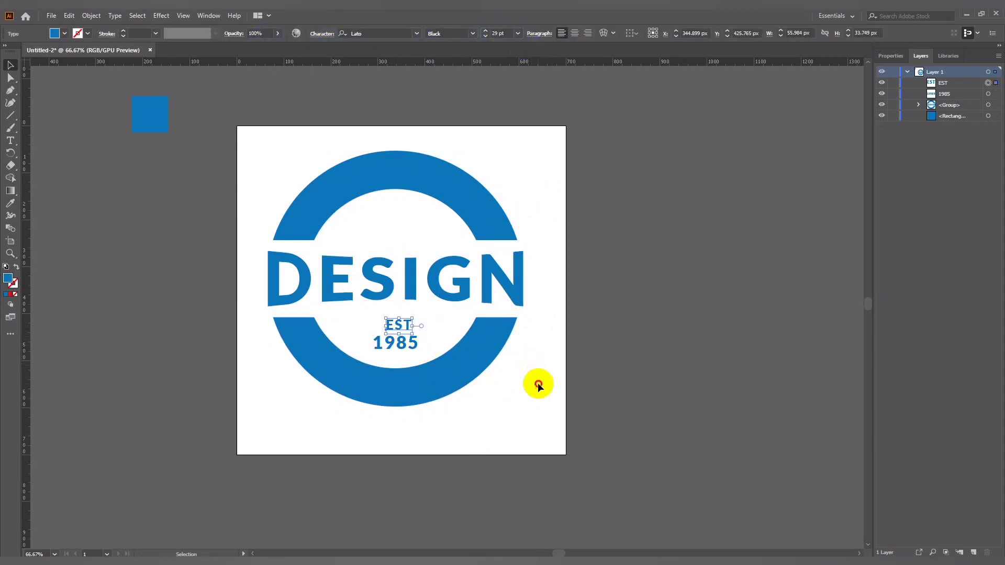
drag(538, 384, 410, 275)
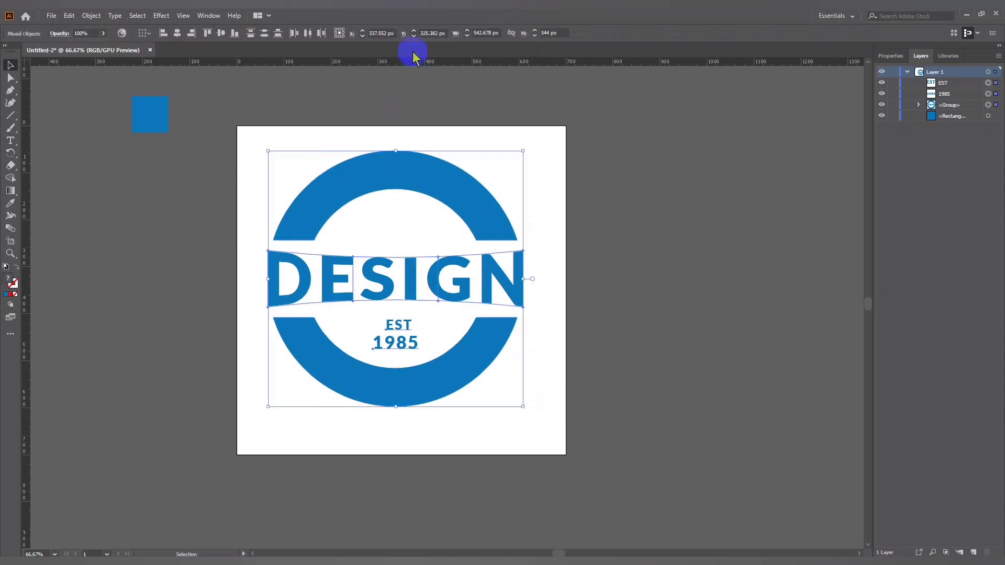
click(180, 34)
click(579, 347)
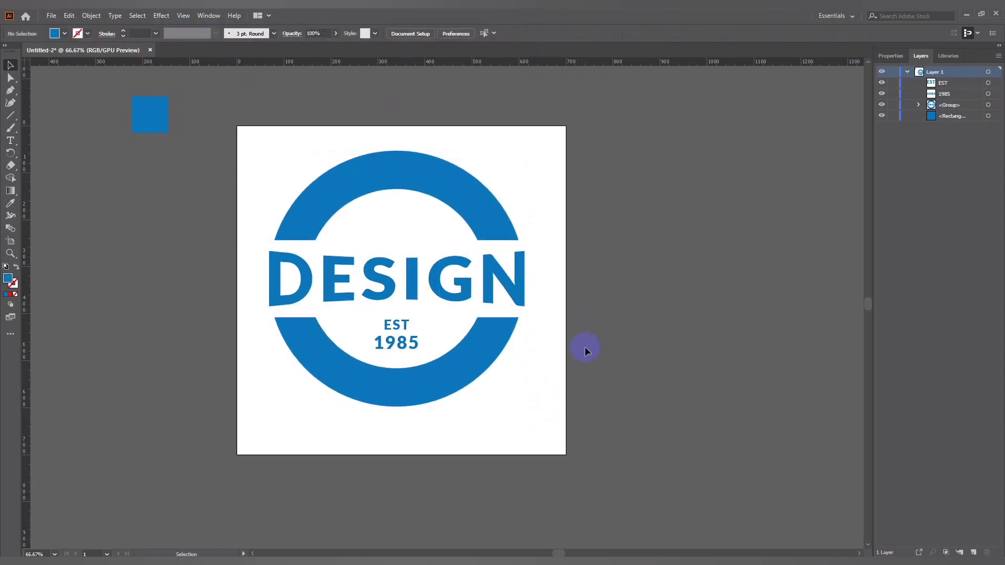
Group EST and 1985 into one object with Ctrl+G.
key(a)
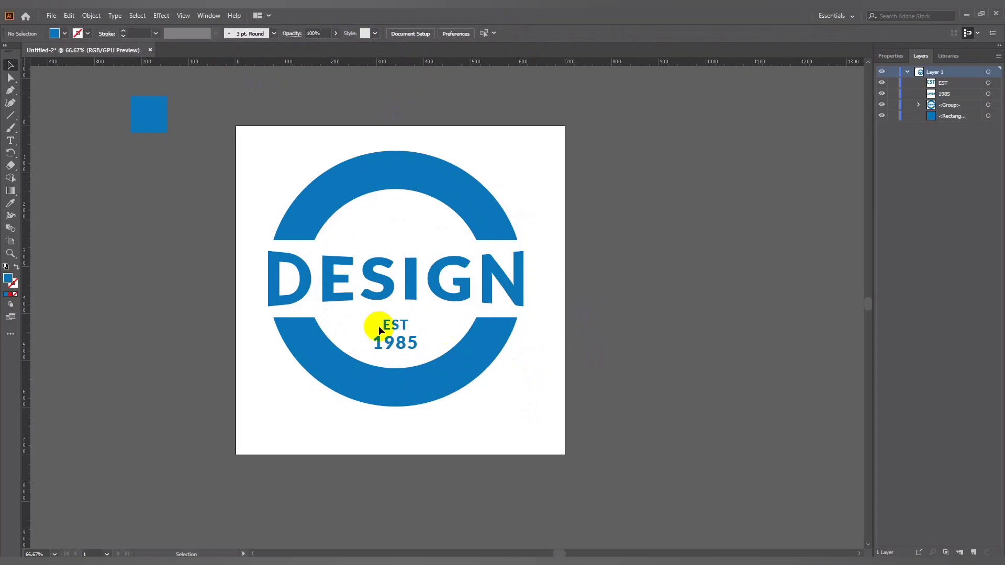
click(399, 343)
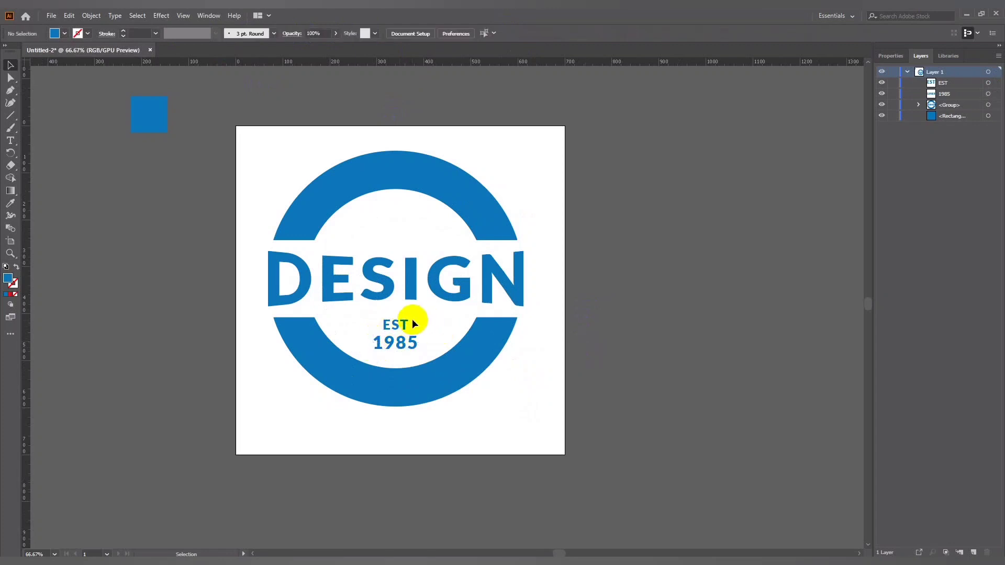
shift+click(401, 323)
right_click(401, 349)
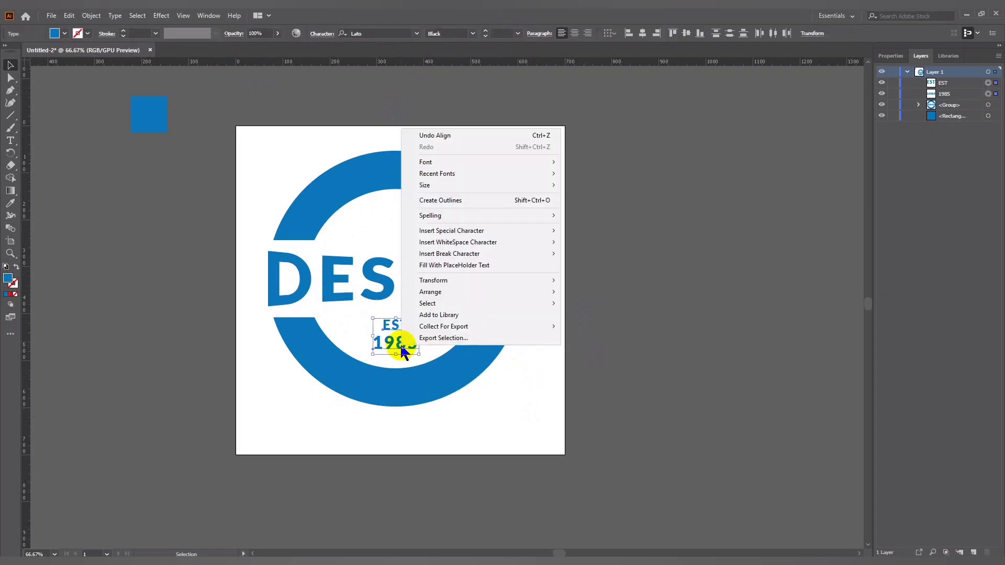
key(Escape)
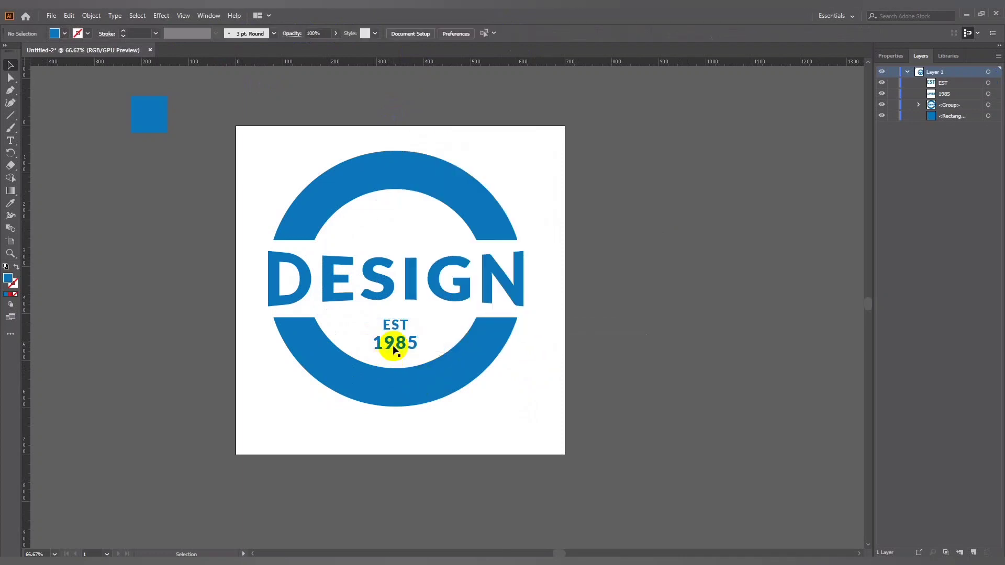
right_click(403, 325)
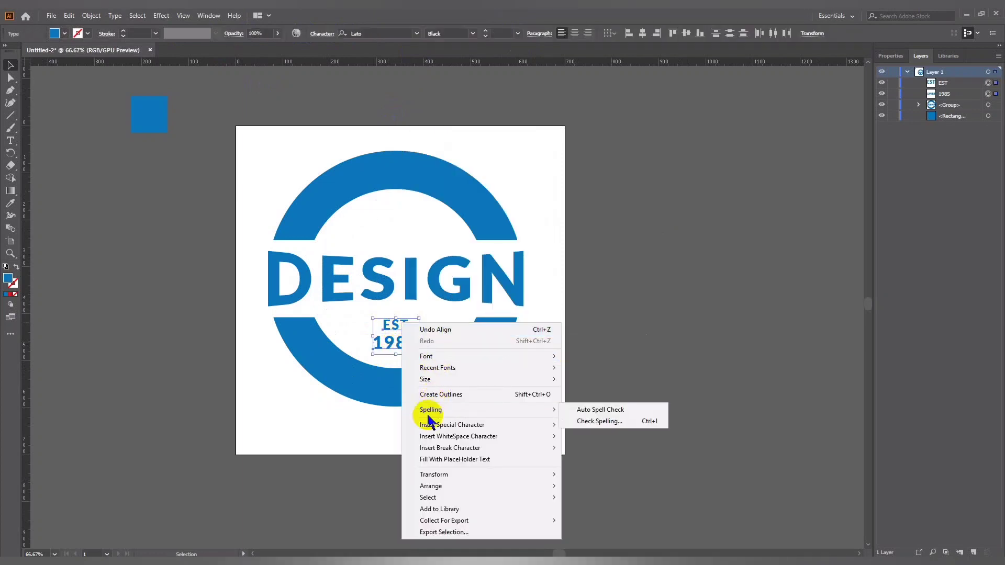
click(360, 453)
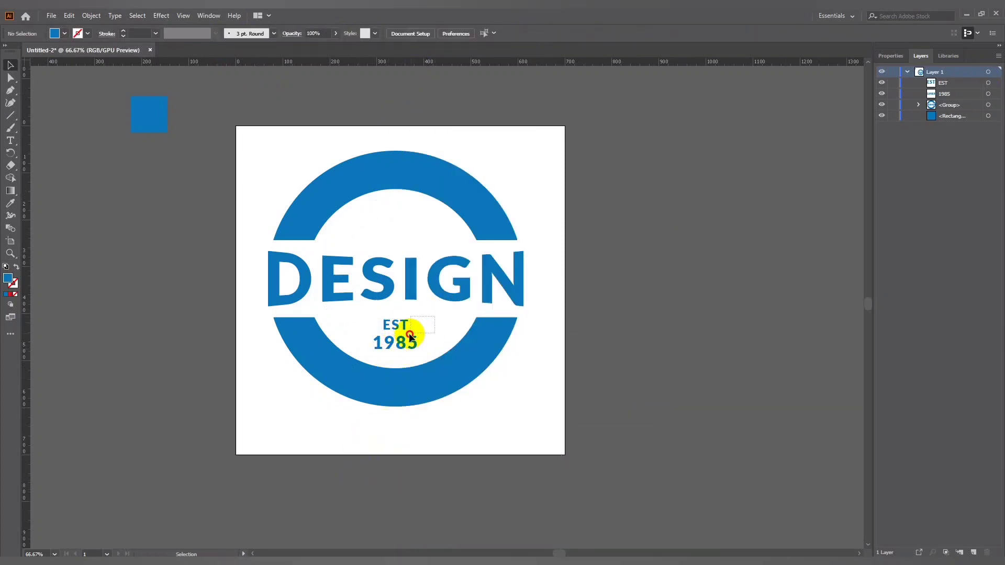
key(ctrl+g)
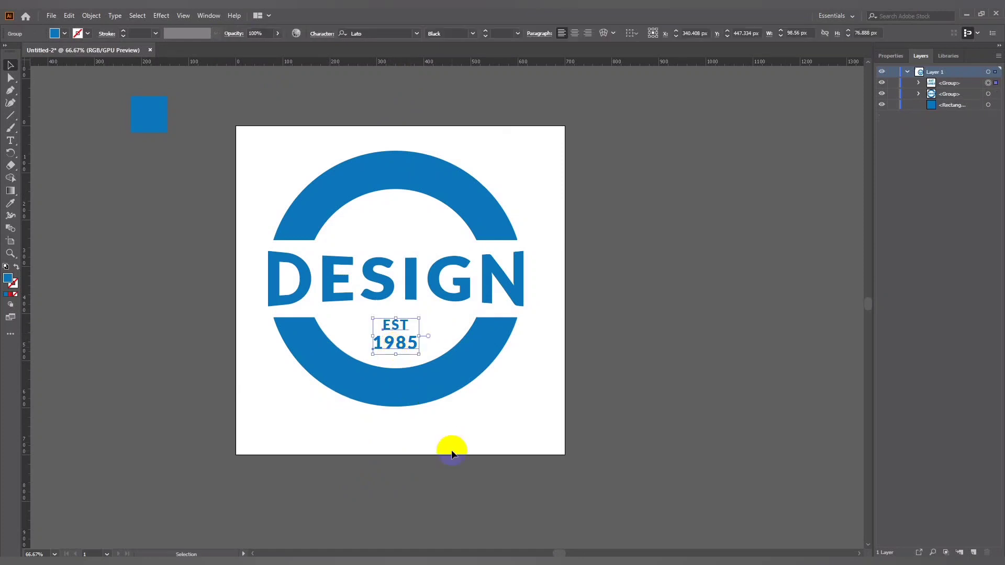
click(447, 443)
click(399, 344)
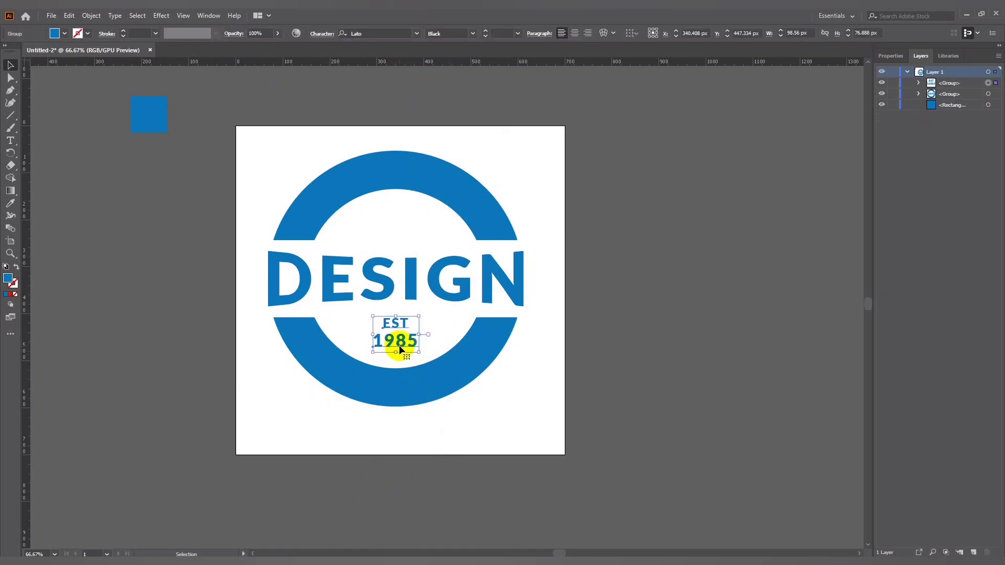
click(143, 325)
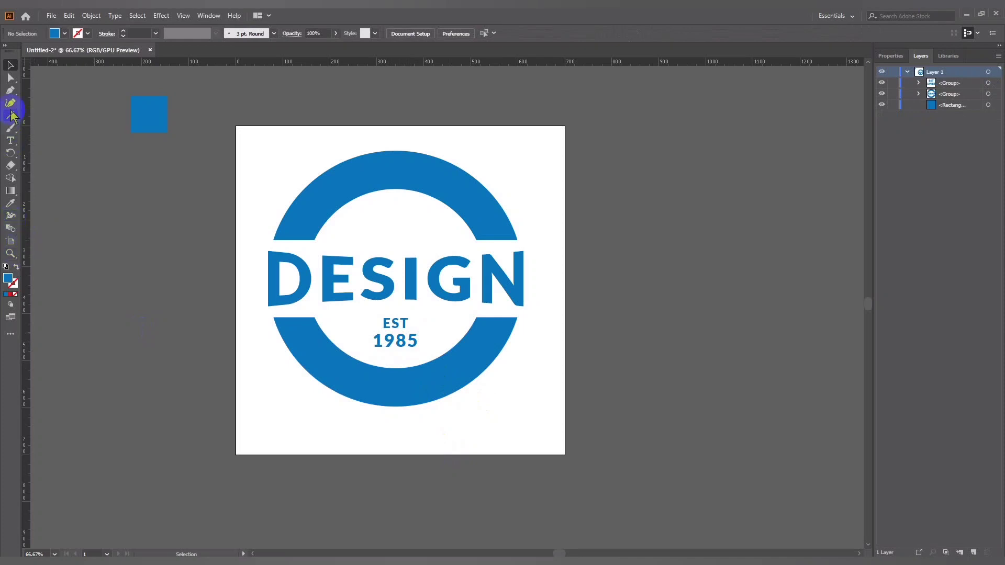
drag(10, 116, 57, 153)
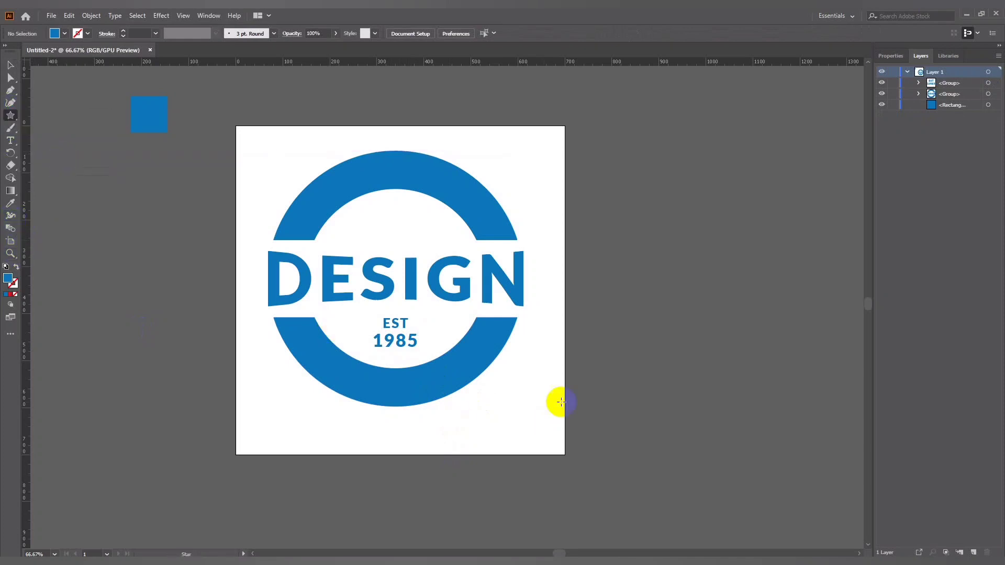
Create a star with the Star tool beside the artboard.
click(617, 365)
click(477, 320)
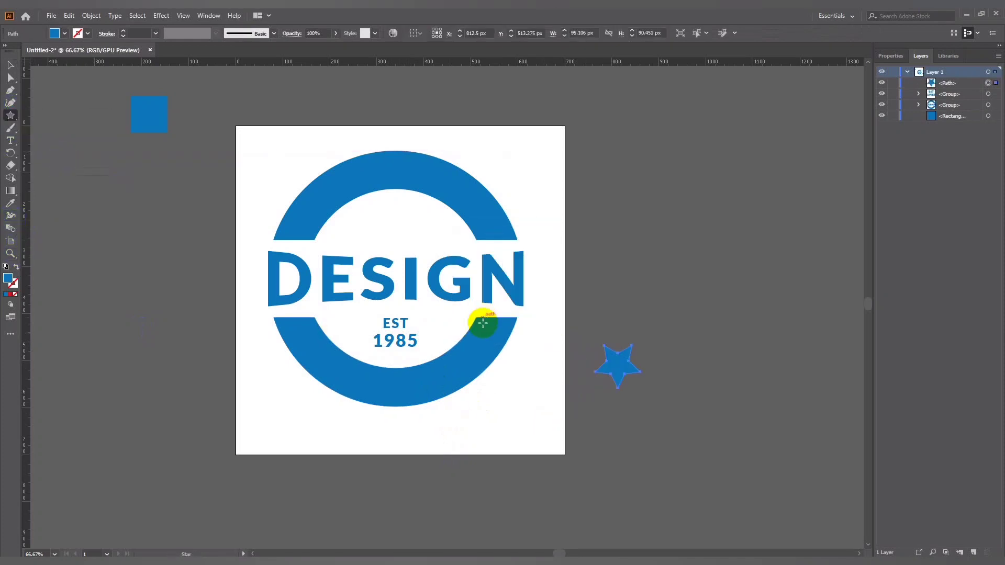
click(10, 66)
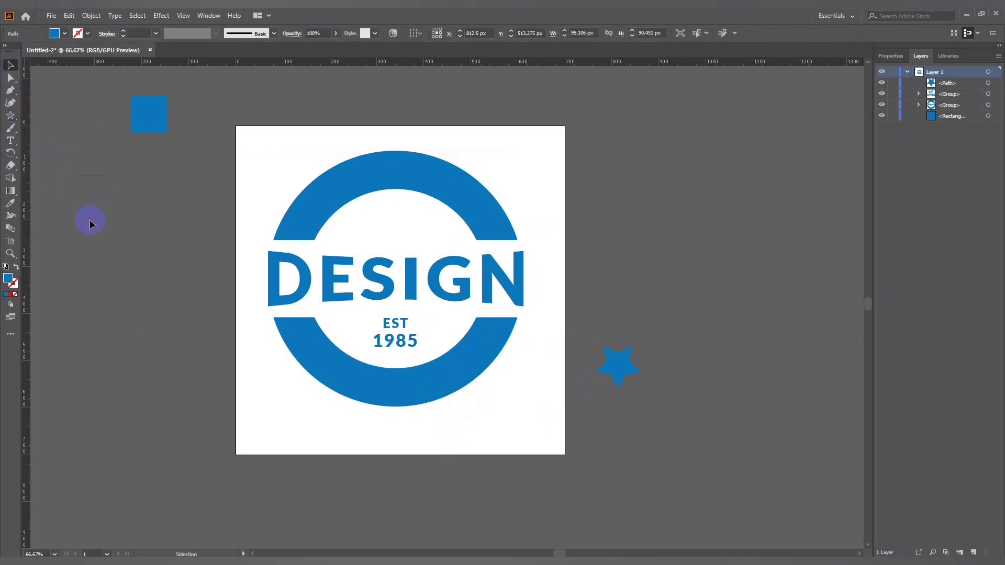
click(598, 385)
click(614, 368)
Rotate and shrink the star and place it just below 1985.
drag(643, 347, 652, 361)
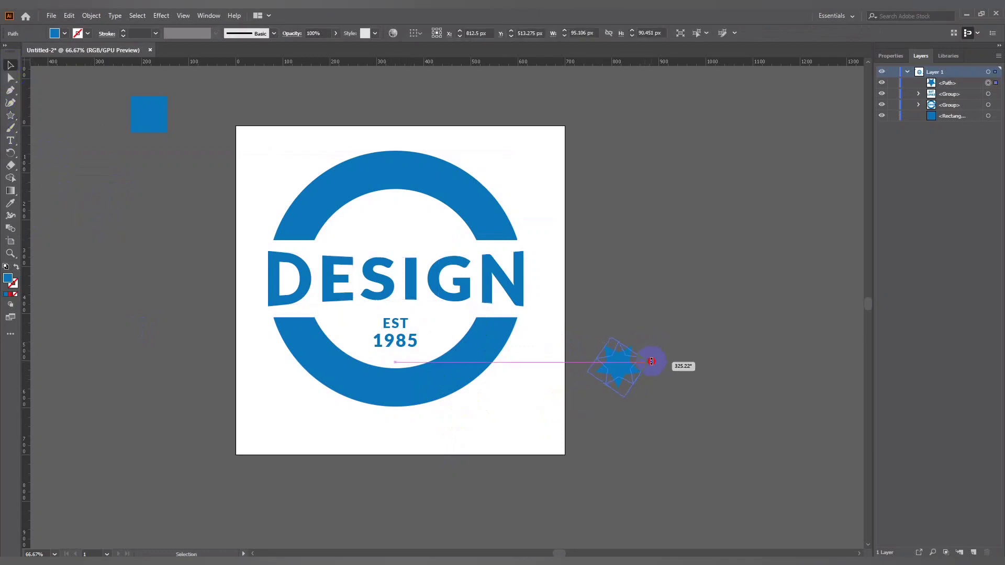
drag(652, 361, 388, 359)
click(654, 380)
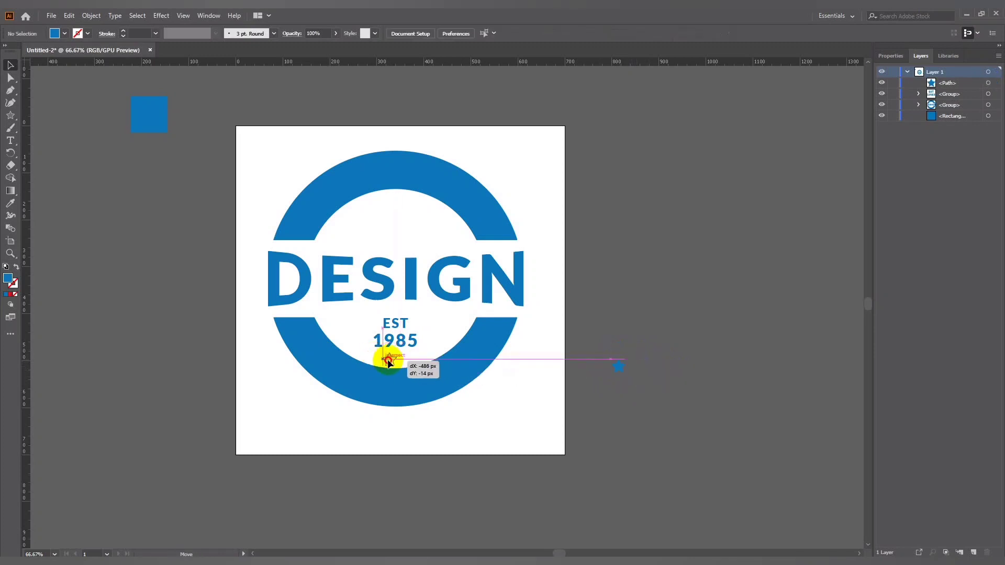
click(517, 397)
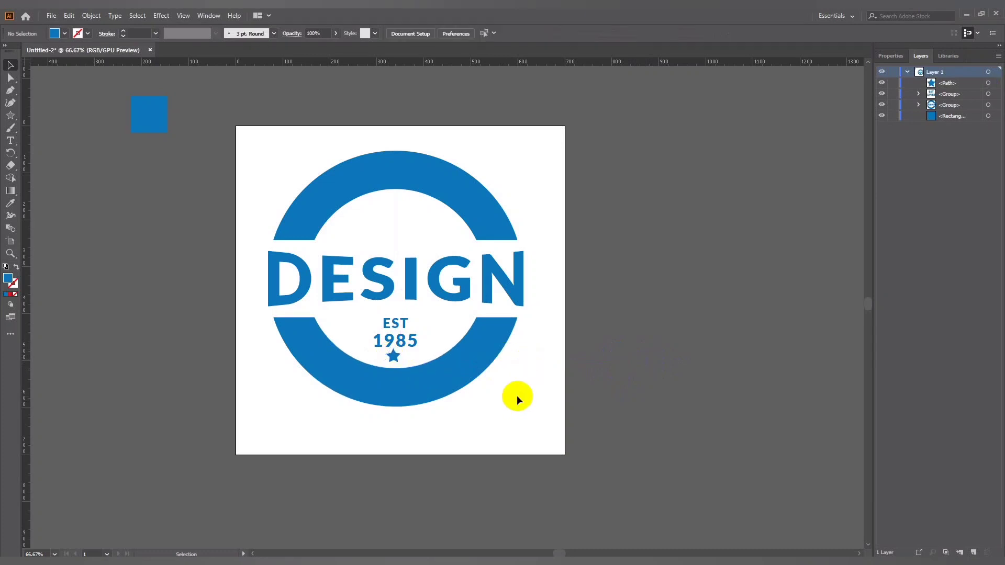
Horizontally centre all logo pieces, then nudge up and slightly shrink the EST 1985 group.
drag(529, 372, 286, 165)
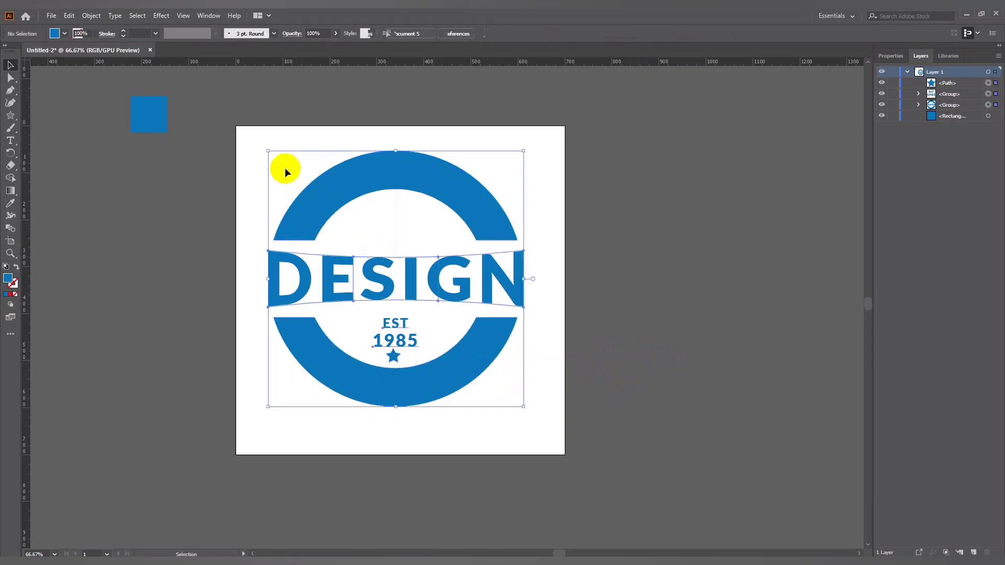
click(177, 33)
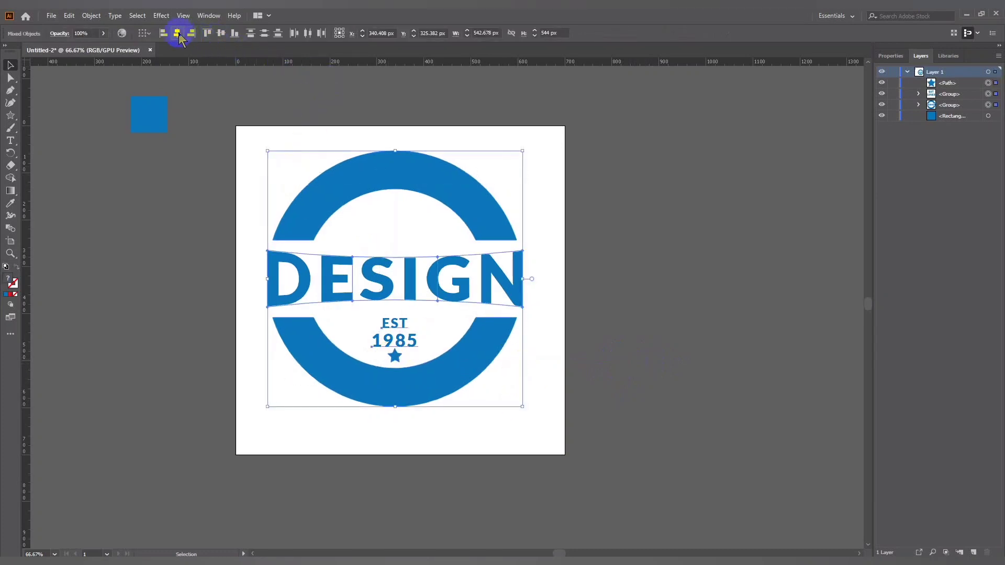
click(581, 216)
click(410, 342)
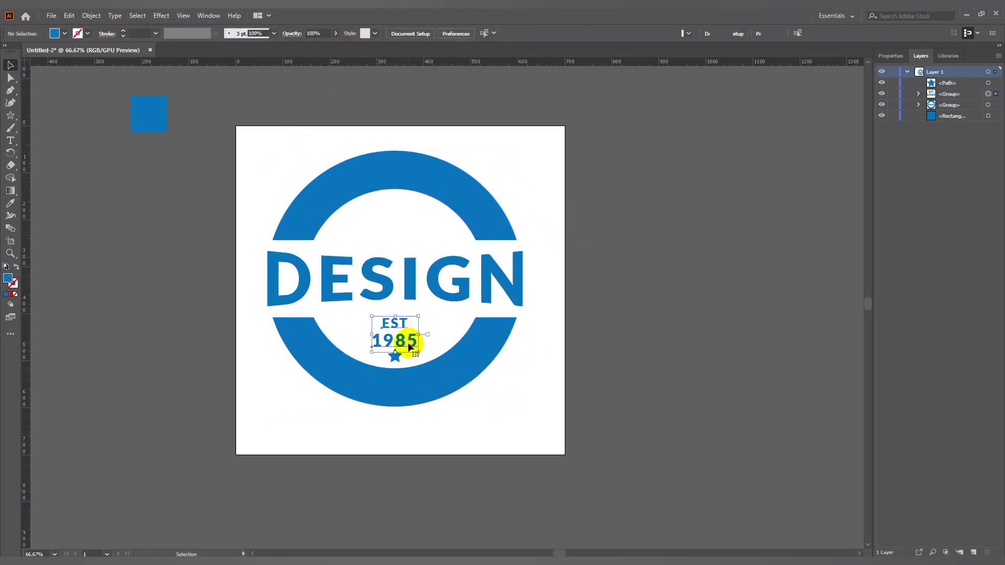
key(Up)
key(Up)
key(Up)
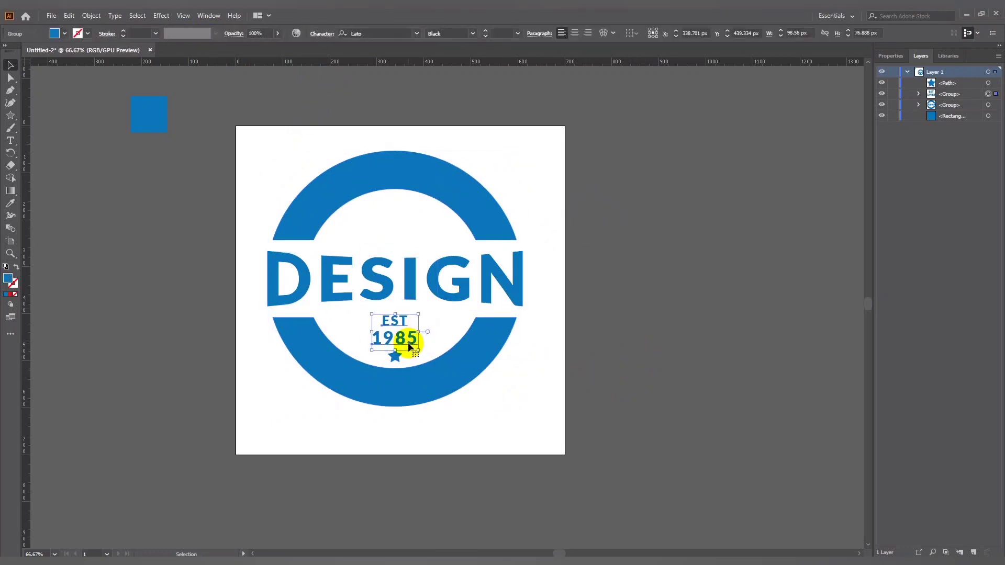
drag(418, 313, 415, 313)
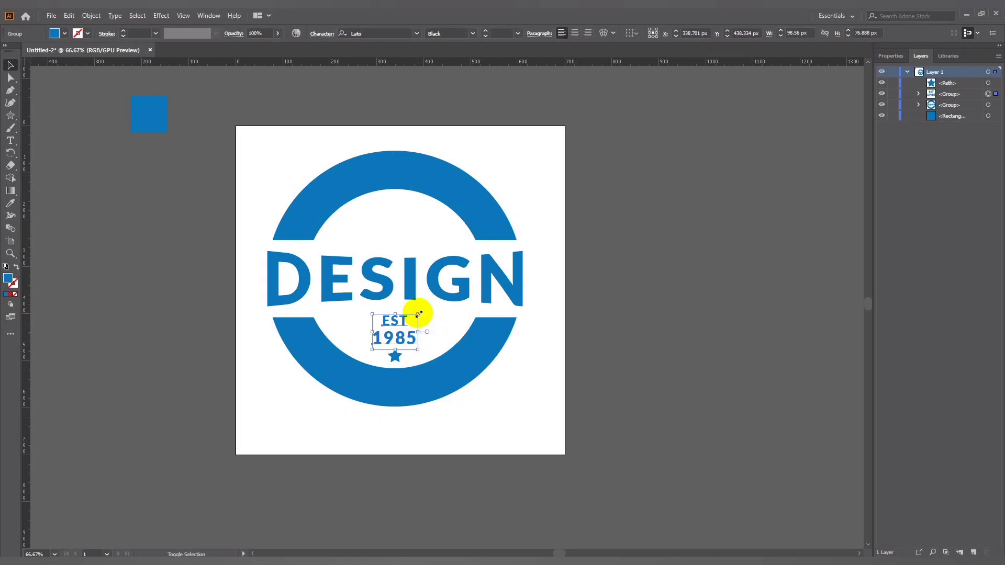
Centre the star under 1985 and realign all logo pieces on a common centre.
click(393, 355)
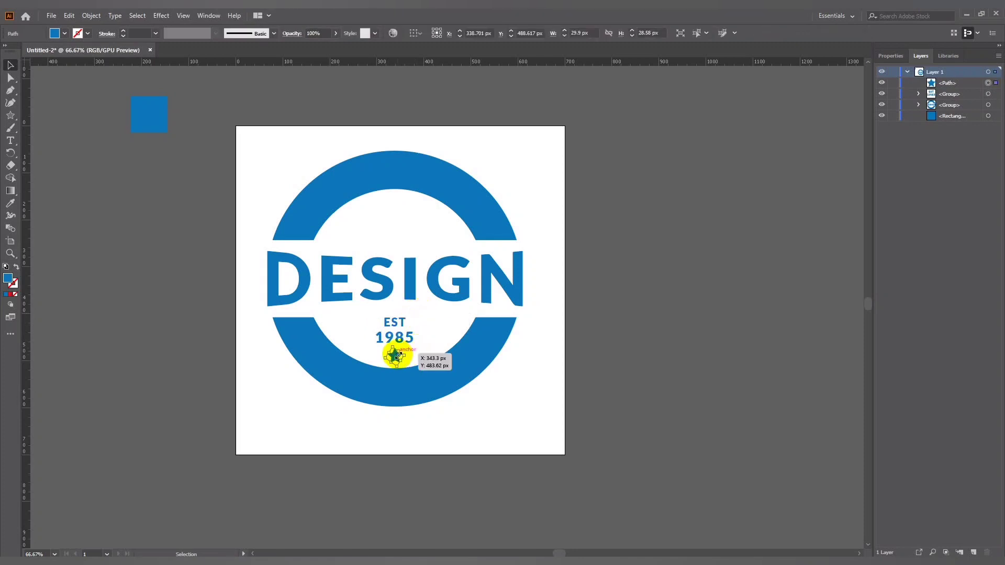
drag(403, 355, 404, 355)
click(550, 407)
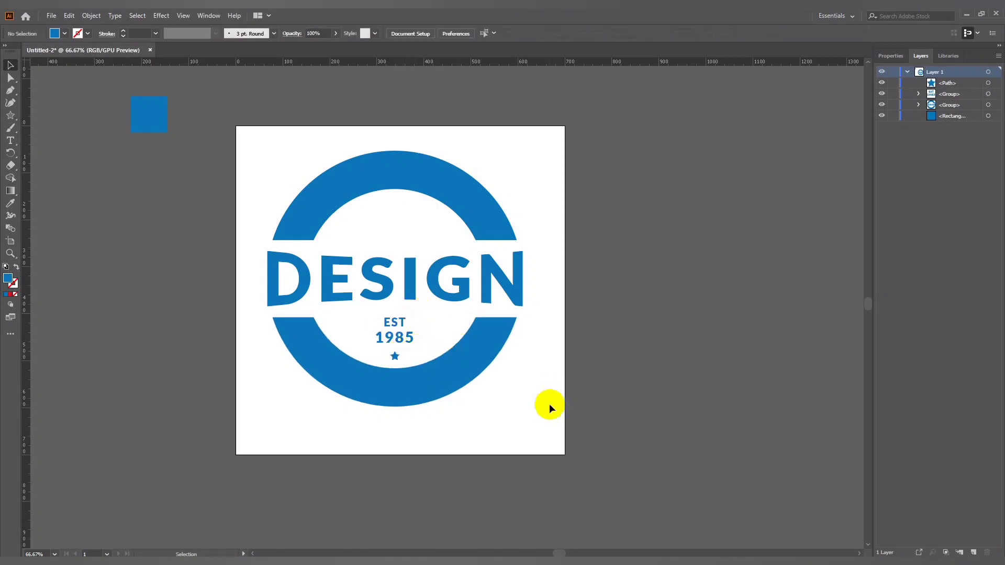
click(395, 357)
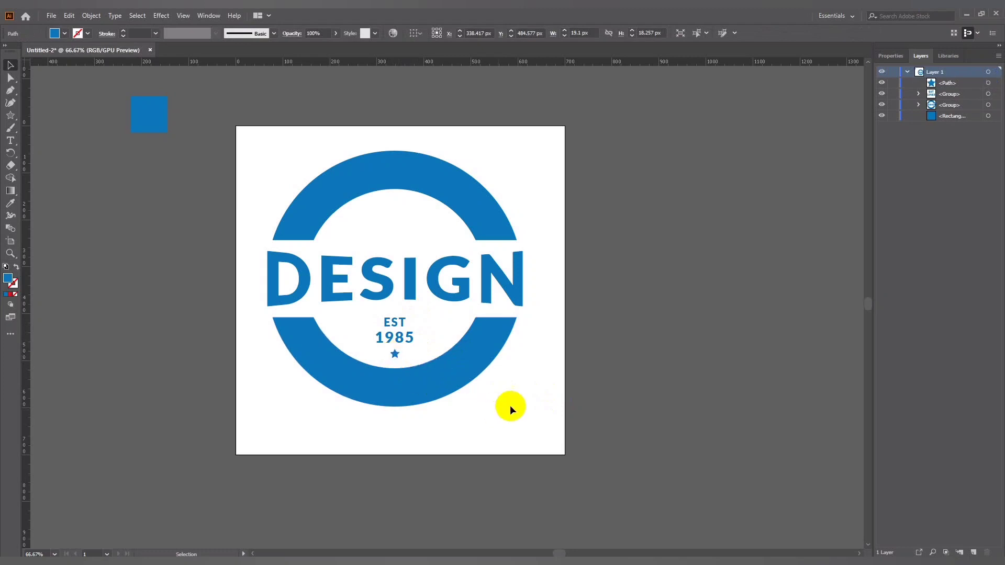
drag(512, 406, 316, 190)
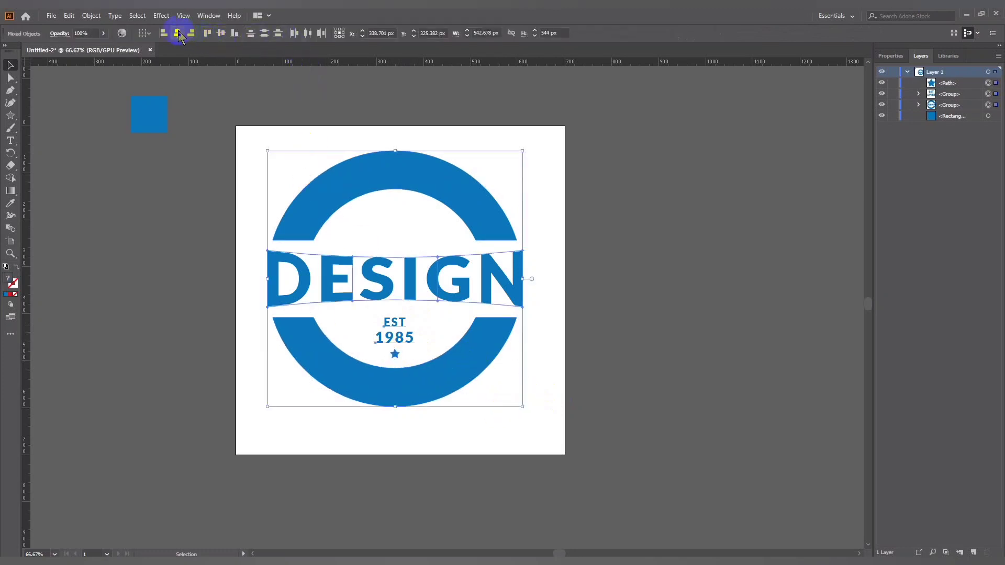
click(175, 33)
click(529, 327)
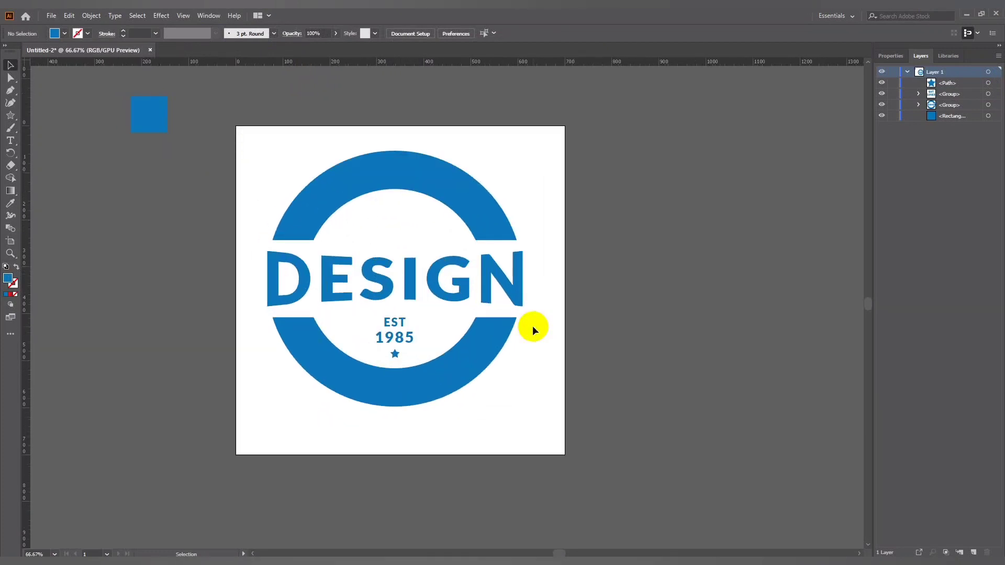
Group the star with the EST 1985 text using Ctrl+G.
click(401, 342)
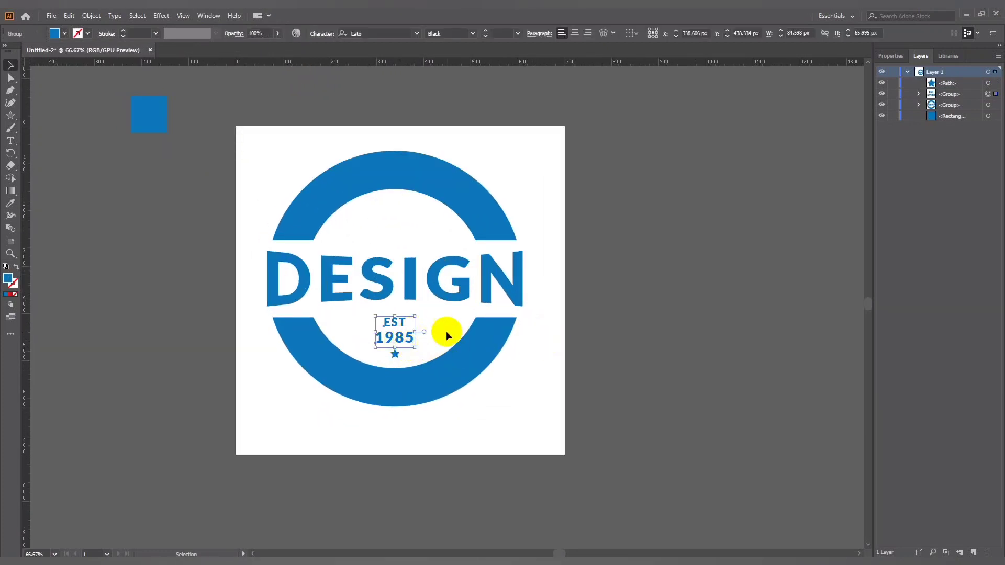
click(383, 353)
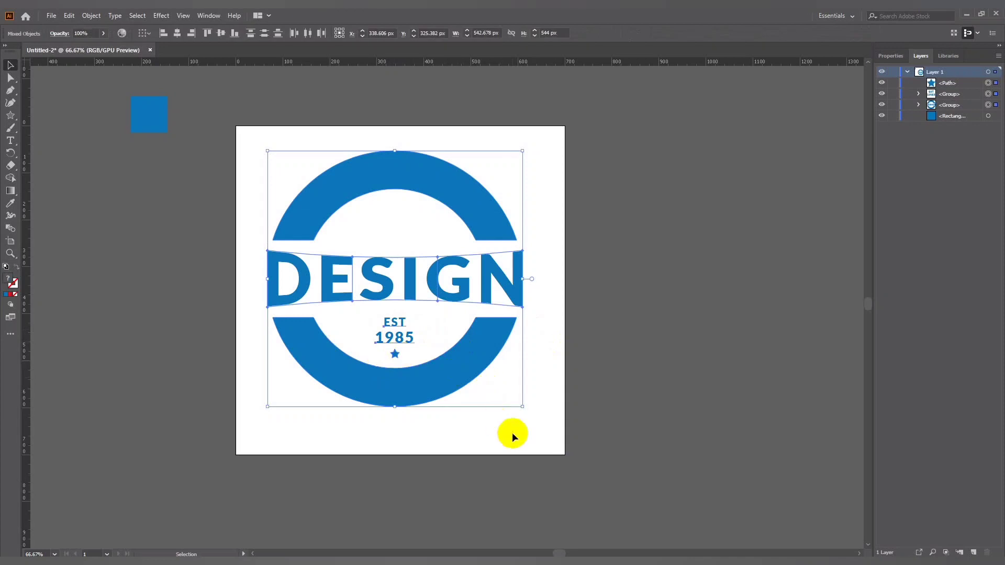
click(512, 432)
click(401, 344)
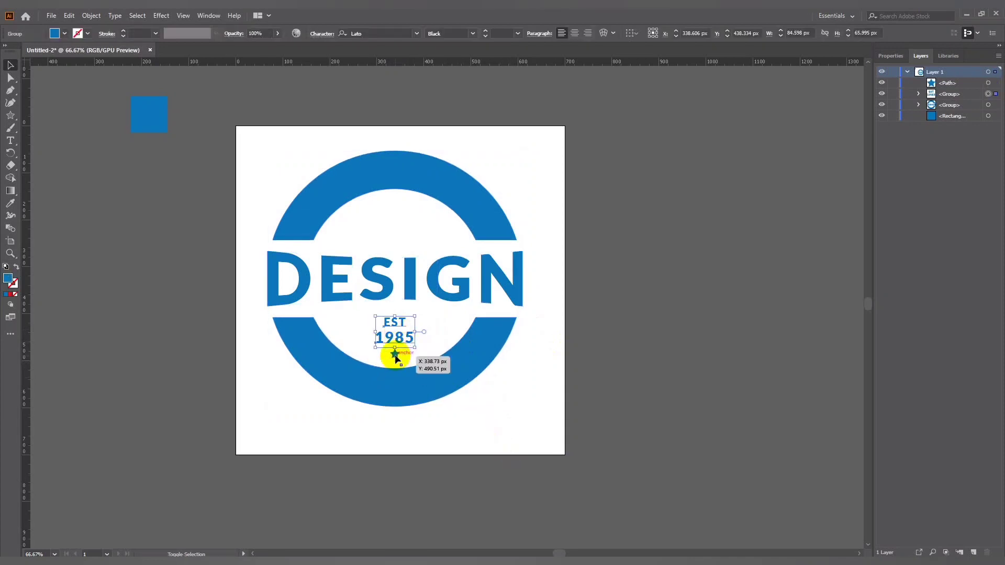
shift+click(395, 355)
key(ctrl+g)
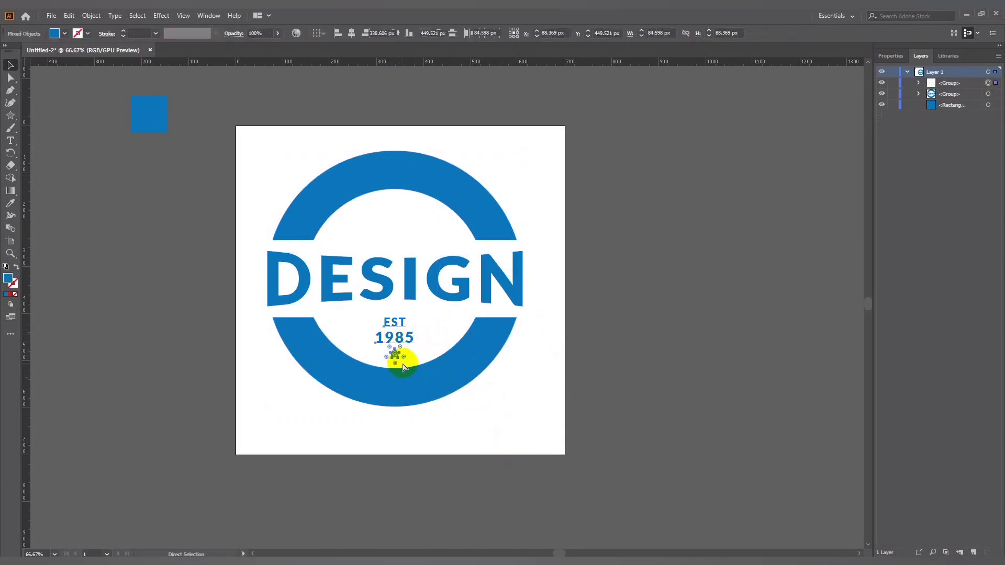
click(508, 401)
drag(487, 411, 397, 419)
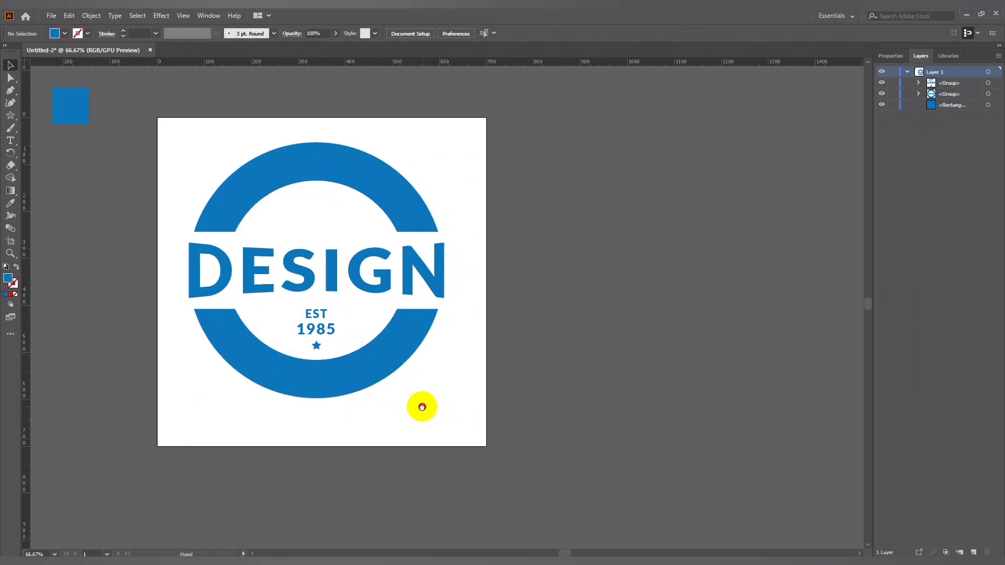
Draw a 524 px circle right of the artboard with the Ellipse Tool and move it toward the logo.
click(11, 117)
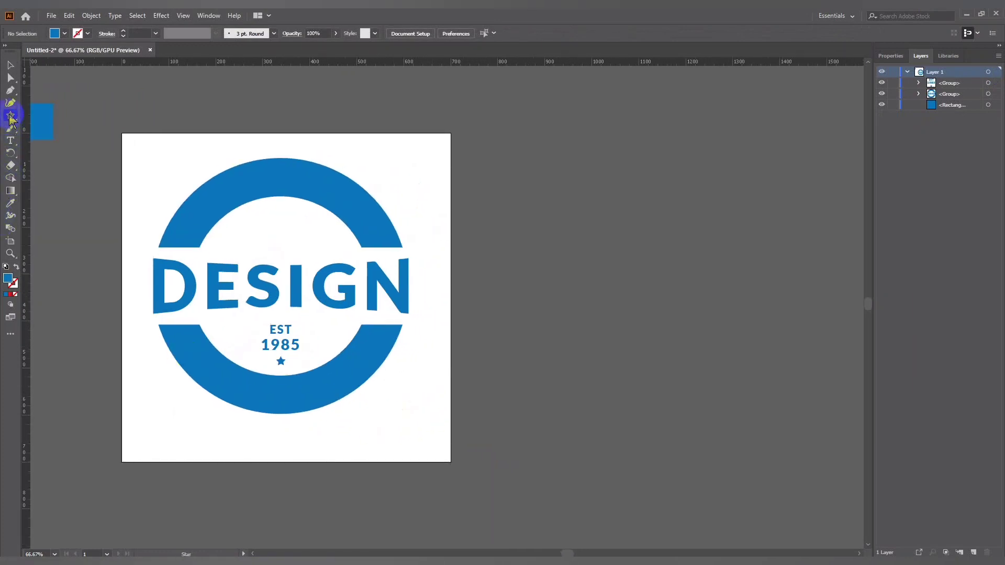
click(55, 128)
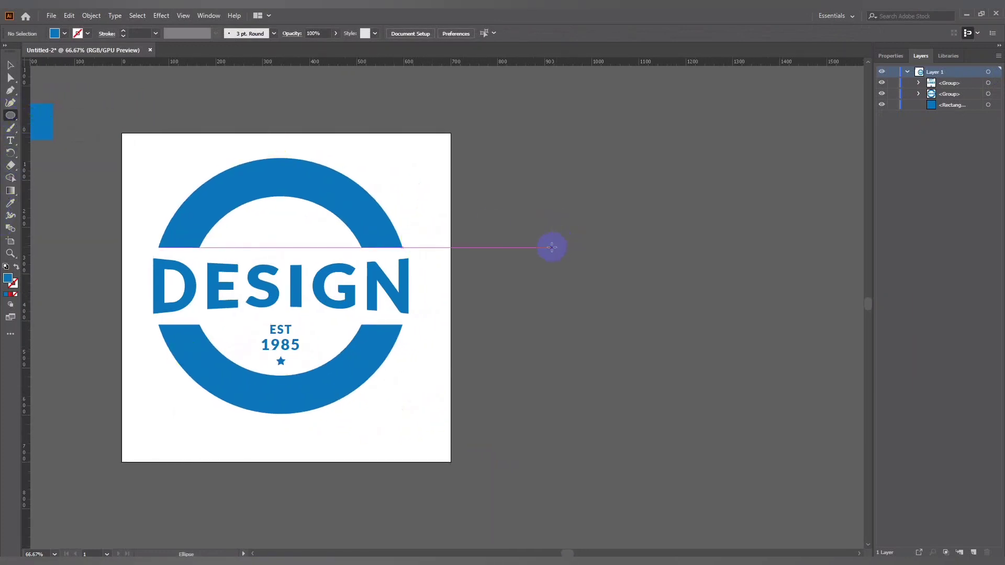
drag(551, 220, 781, 463)
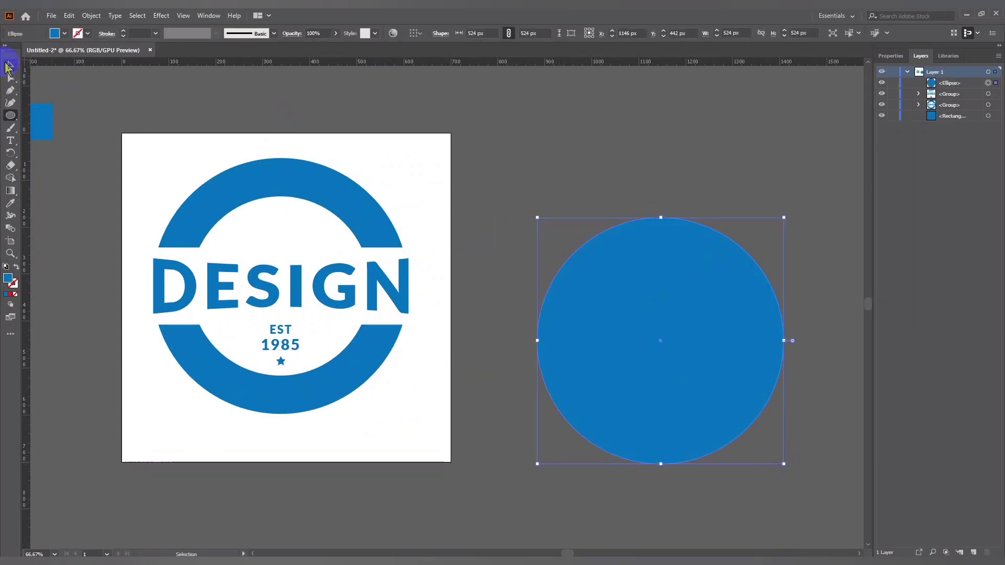
click(10, 64)
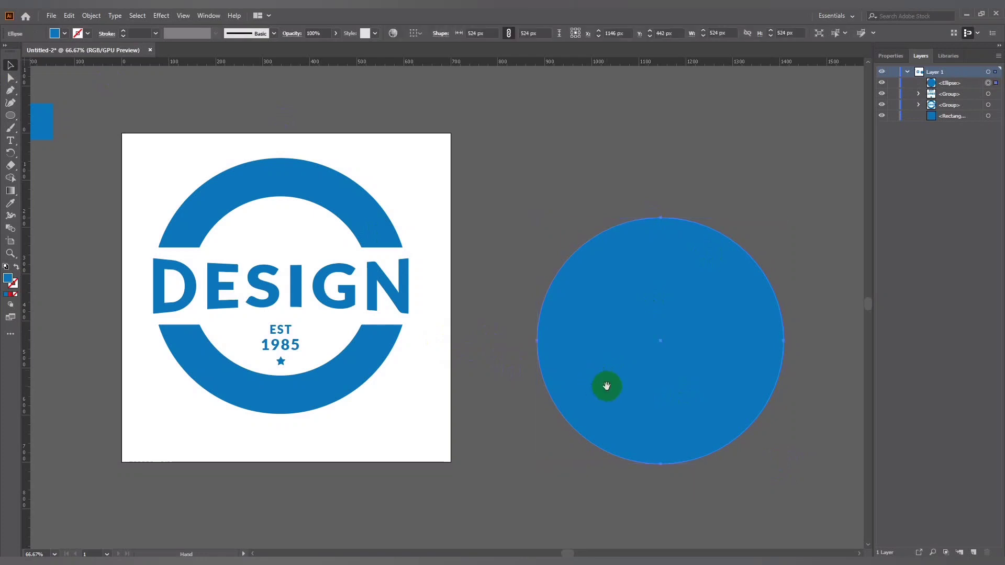
mouse_move(604, 386)
mouse_down()
mouse_move(533, 355)
mouse_move(579, 385)
mouse_move(527, 312)
mouse_up()
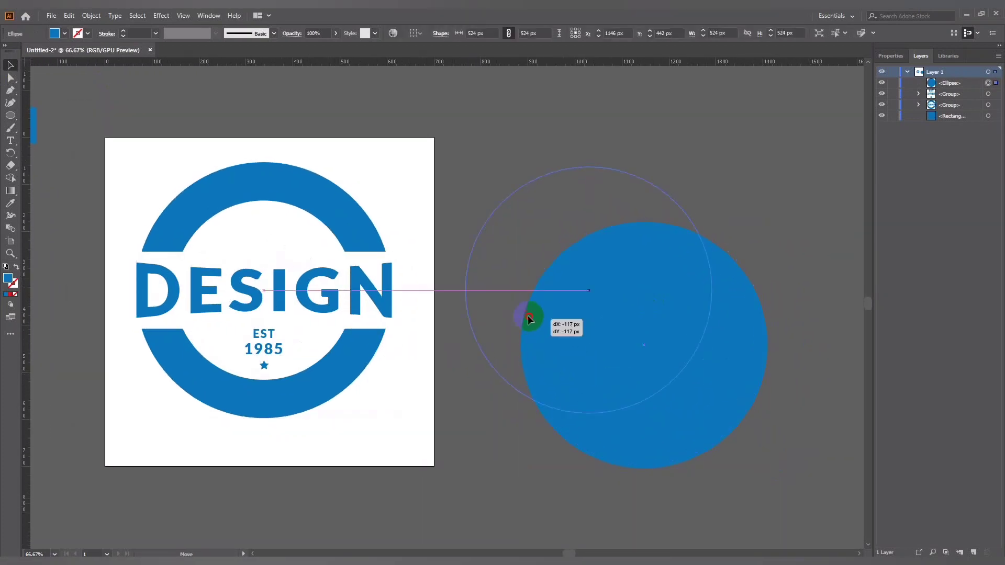
Set the circle's fill to None.
click(65, 33)
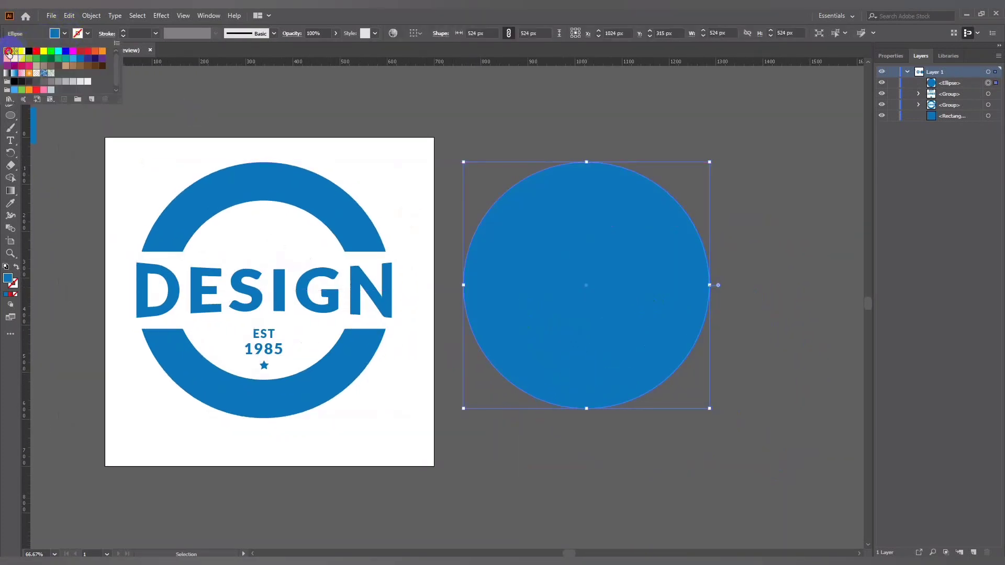
click(9, 52)
click(452, 105)
click(534, 125)
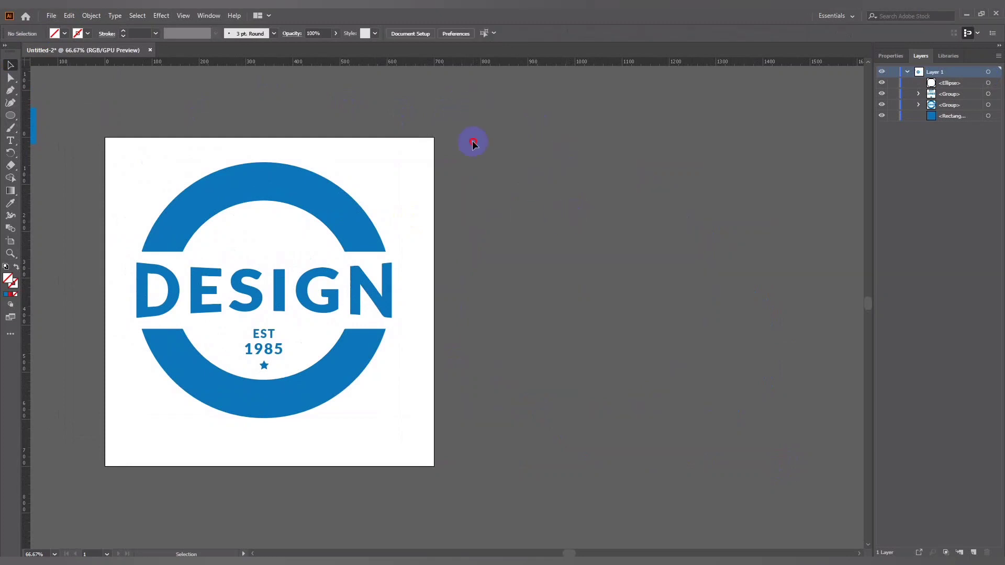
drag(472, 144, 502, 193)
click(11, 77)
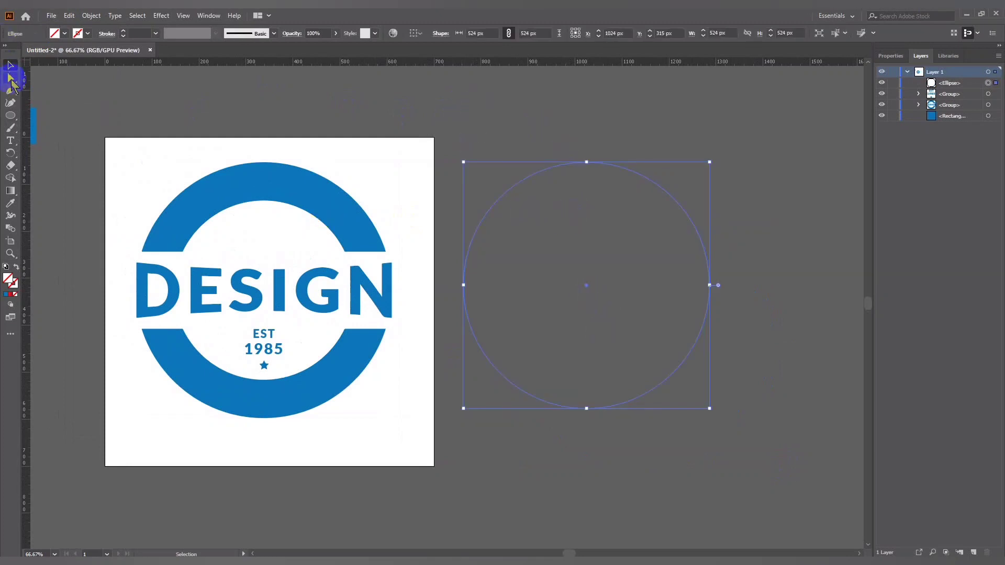
click(586, 411)
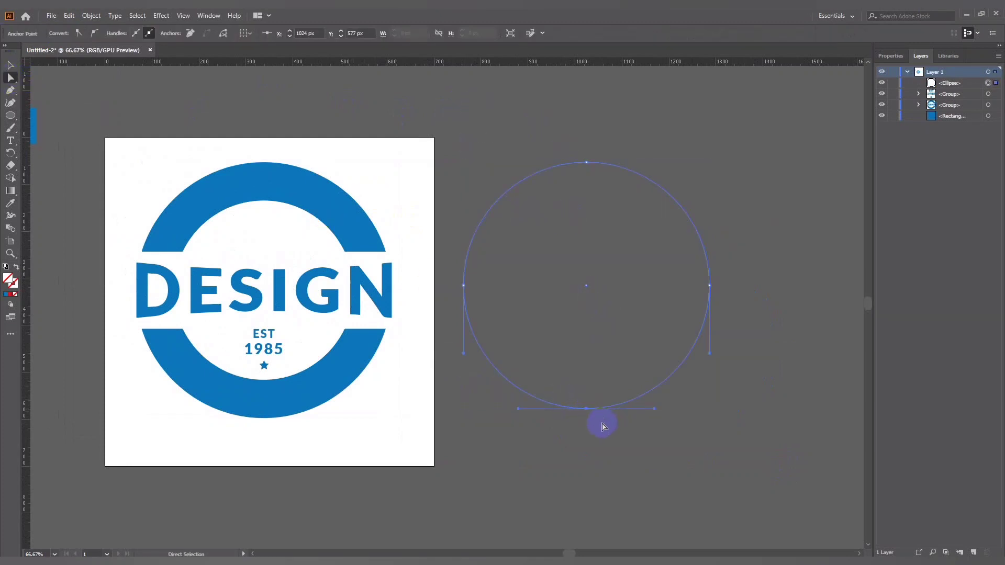
key(Delete)
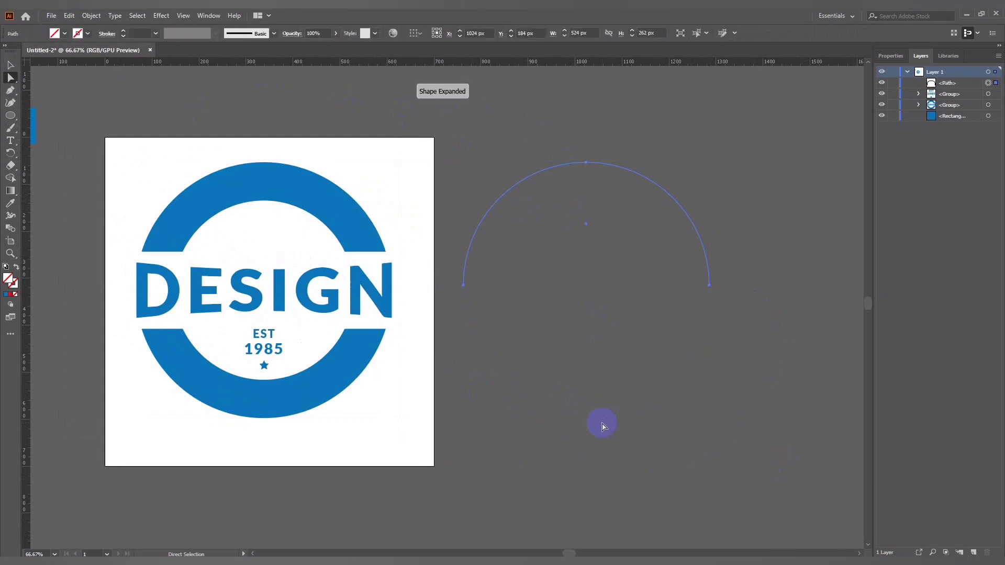
click(10, 67)
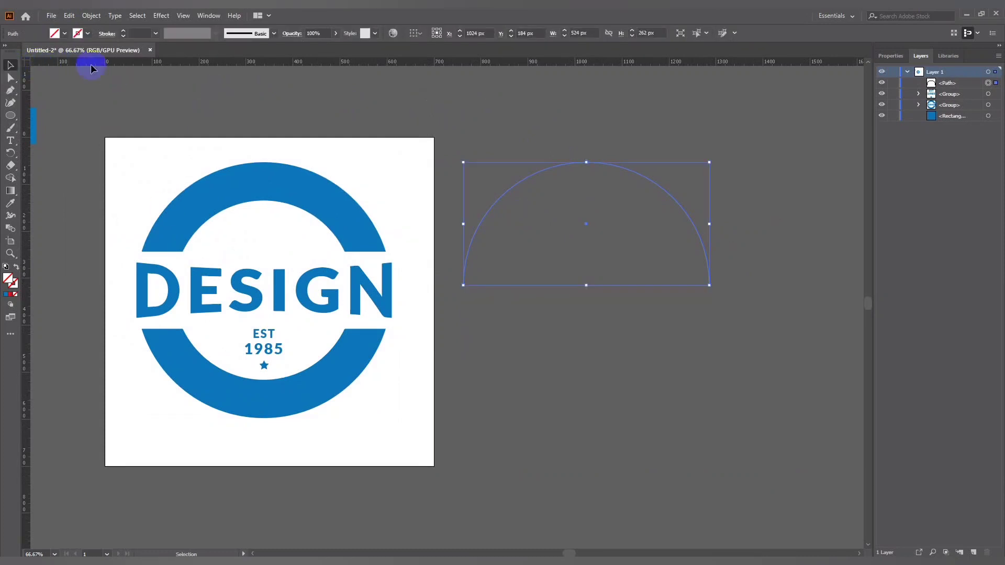
click(499, 347)
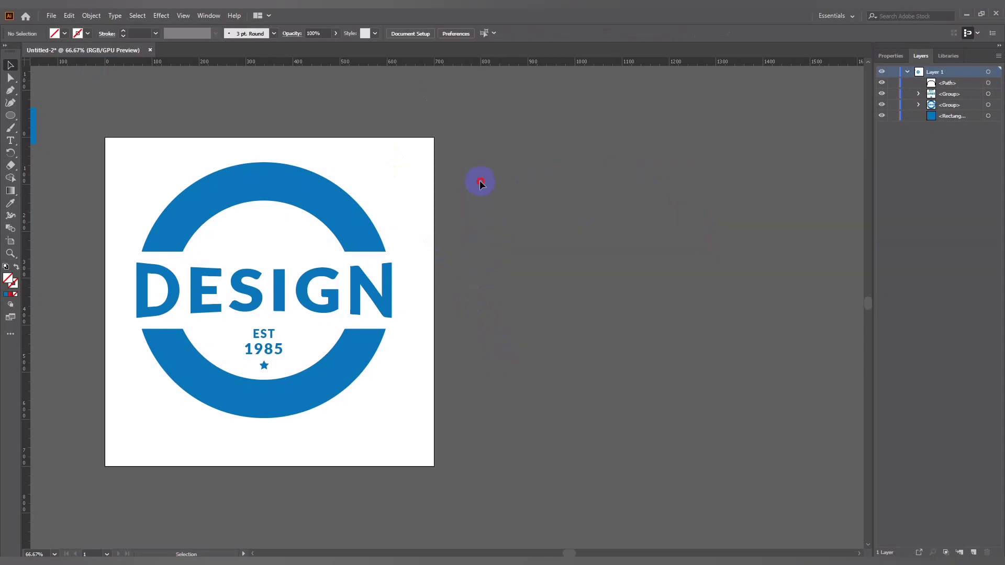
drag(479, 183, 512, 238)
key(ctrl+z)
key(ctrl+z)
Copy the unfilled circle and paste a copy in place.
click(11, 64)
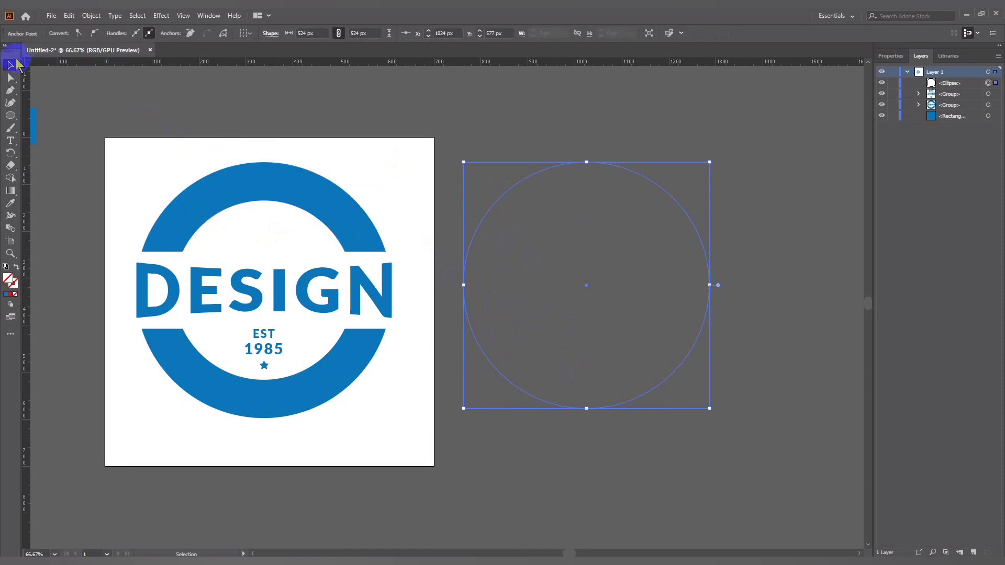
click(267, 102)
drag(560, 177, 577, 236)
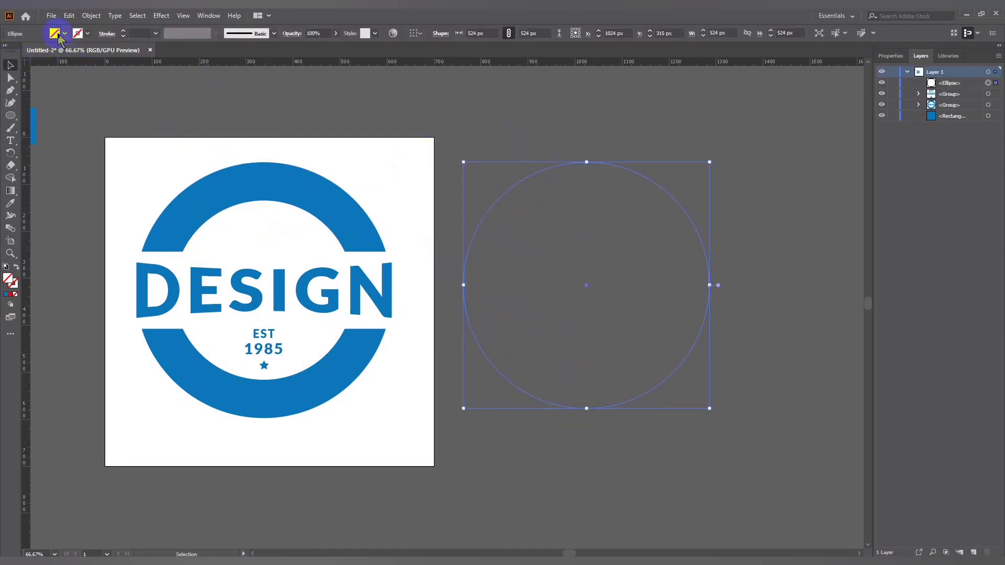
click(70, 16)
click(85, 66)
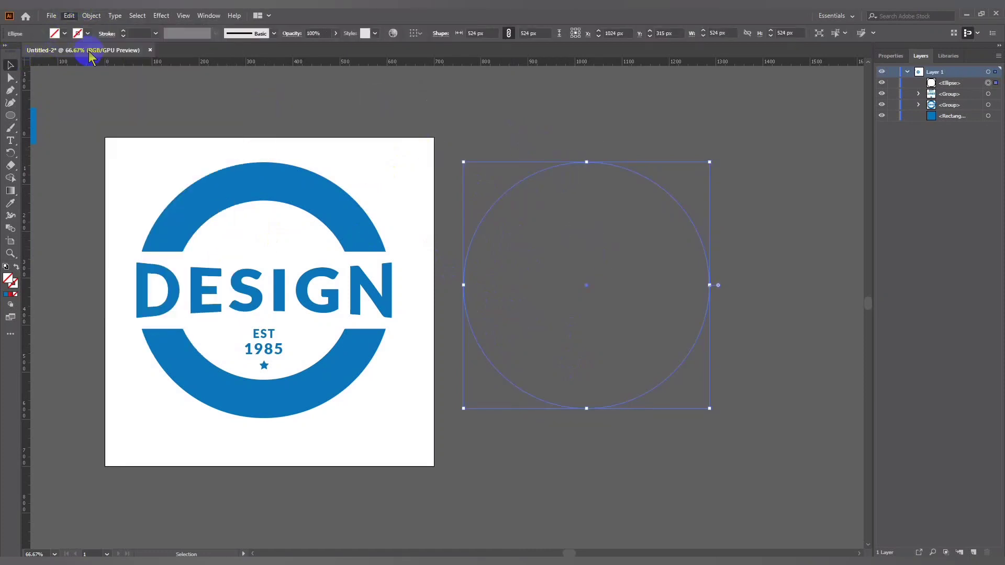
click(71, 16)
click(97, 89)
click(508, 238)
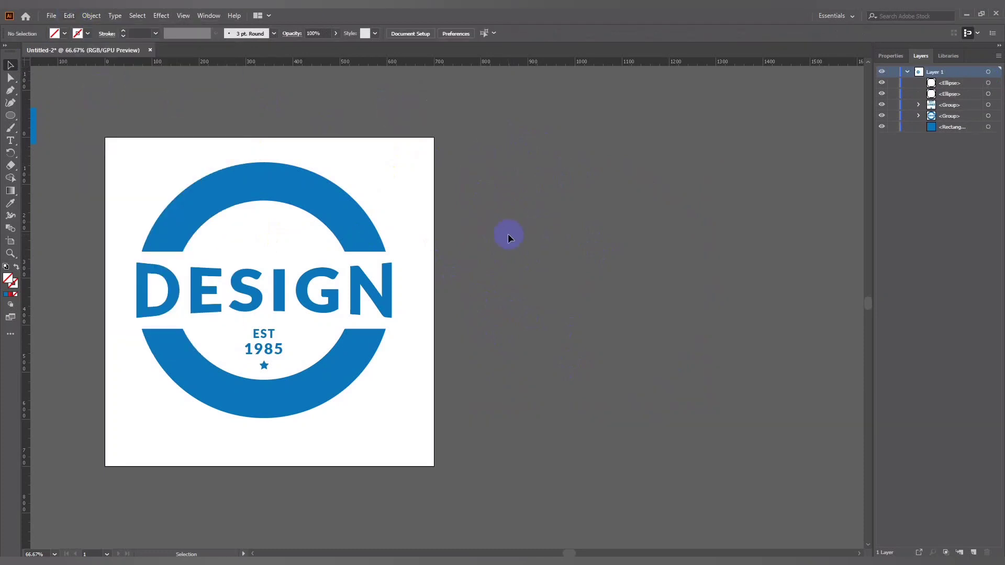
Delete the copied circle's bottom anchor point, leaving an upper half-arc.
drag(457, 184, 492, 233)
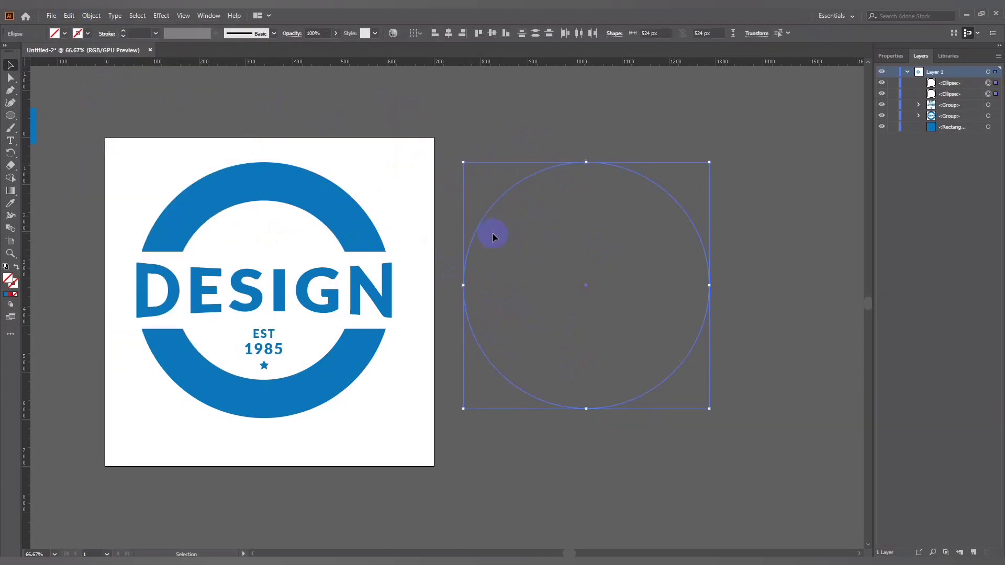
click(806, 131)
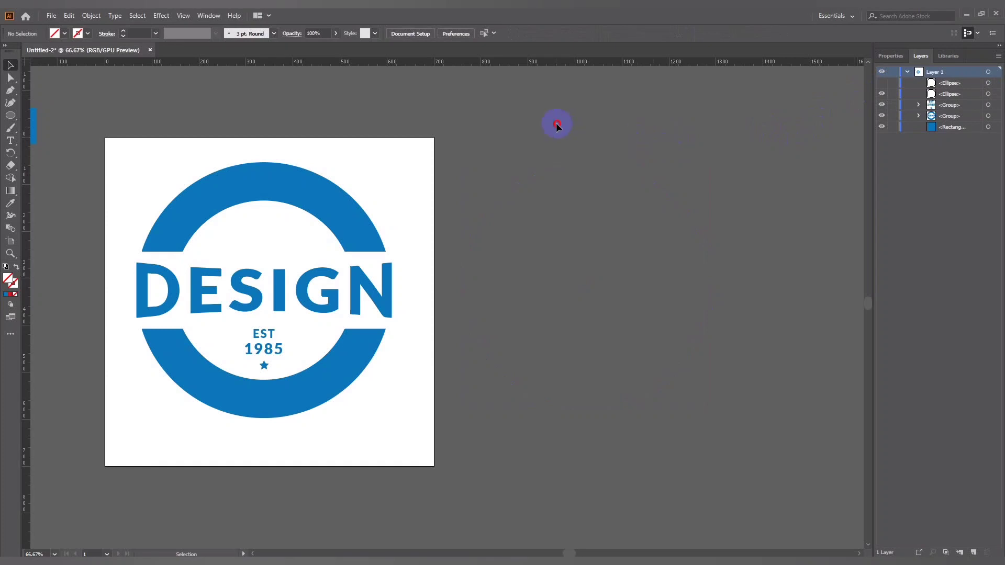
drag(648, 338, 701, 387)
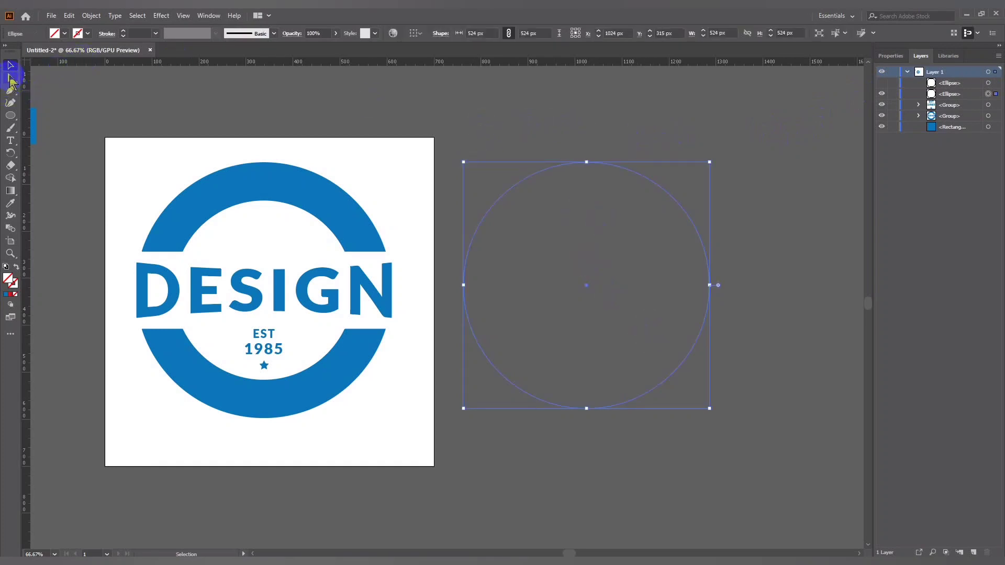
click(10, 77)
click(584, 406)
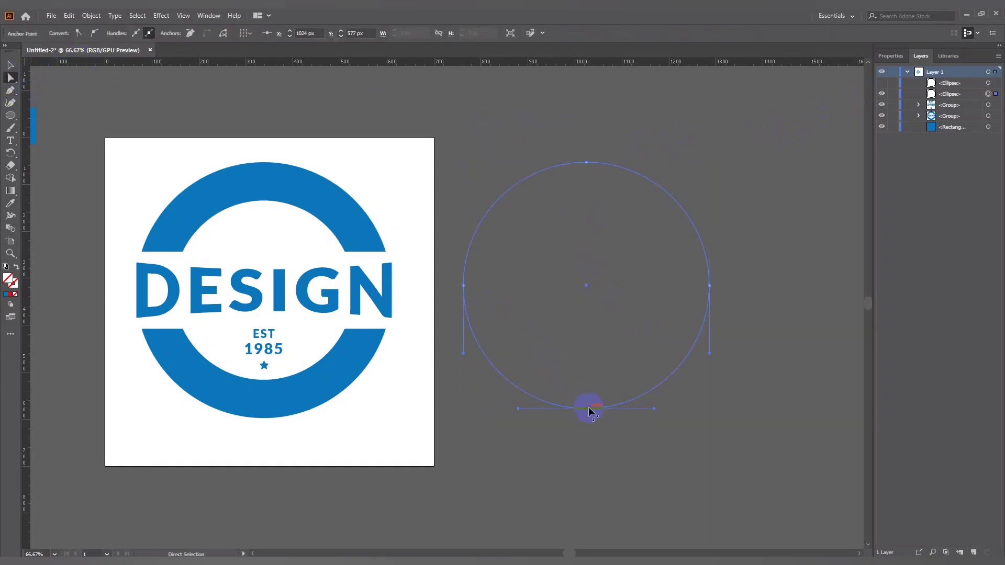
key(Delete)
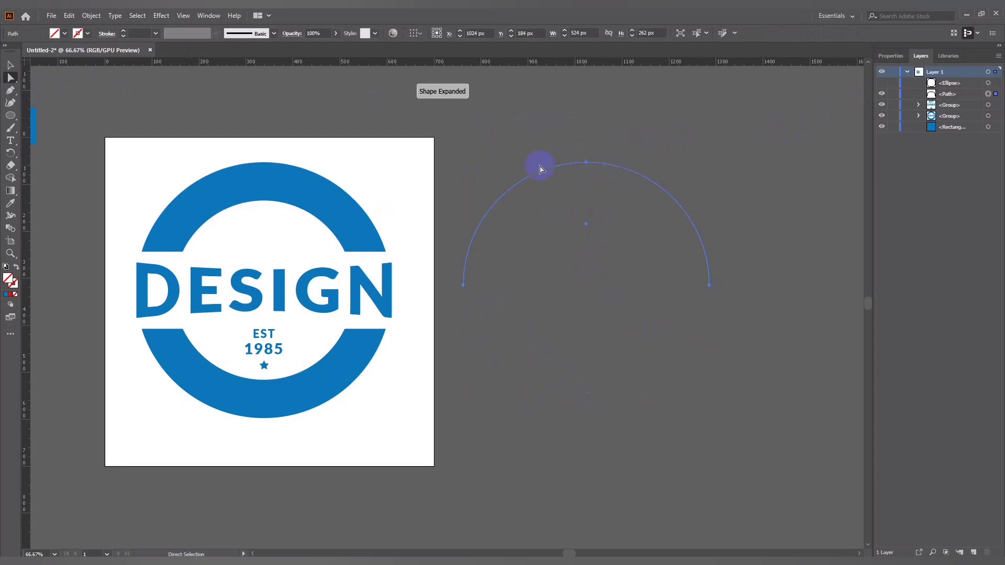
Move the upper arc upward and reselect the remaining circle copy.
click(11, 65)
click(583, 212)
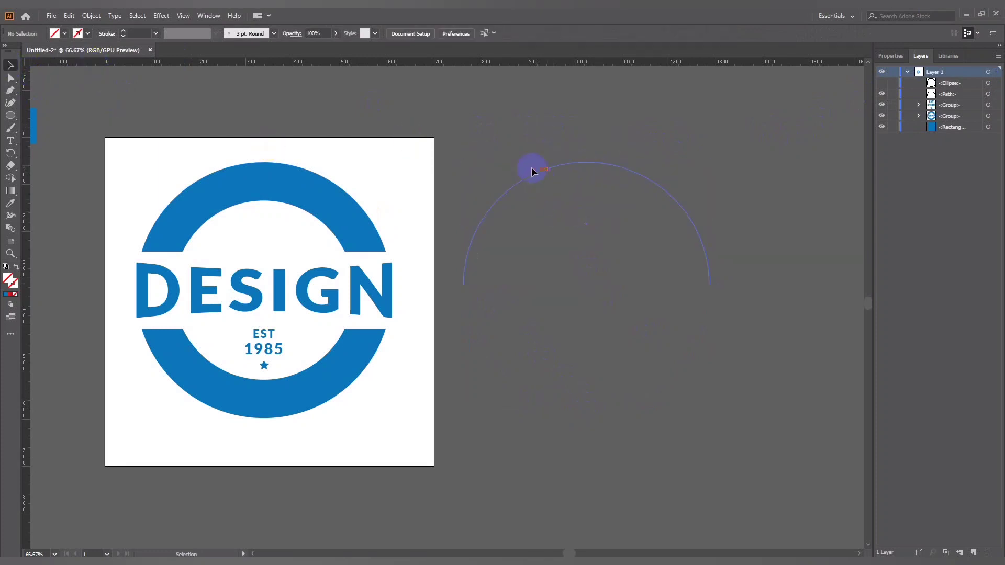
click(532, 170)
drag(530, 176, 529, 137)
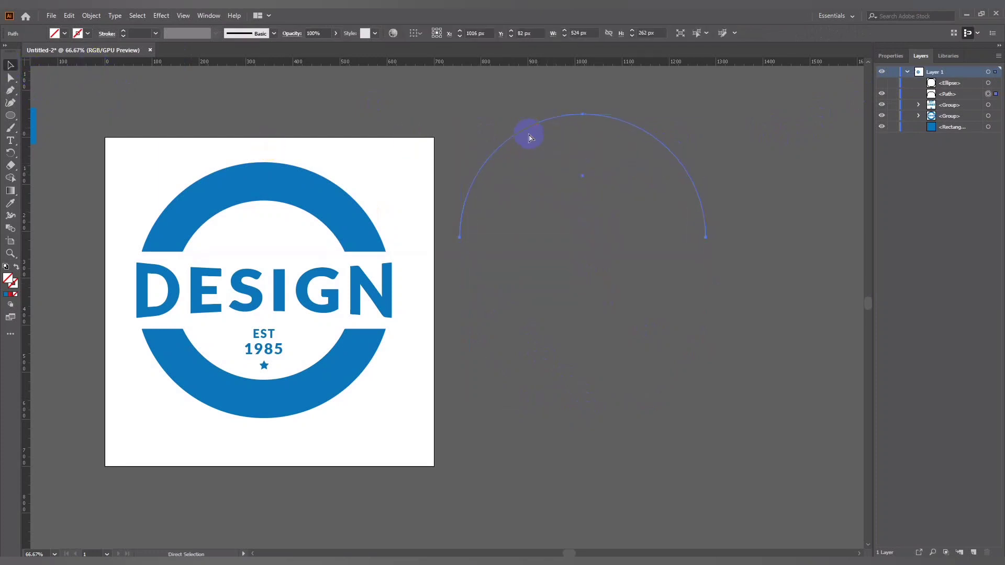
click(558, 170)
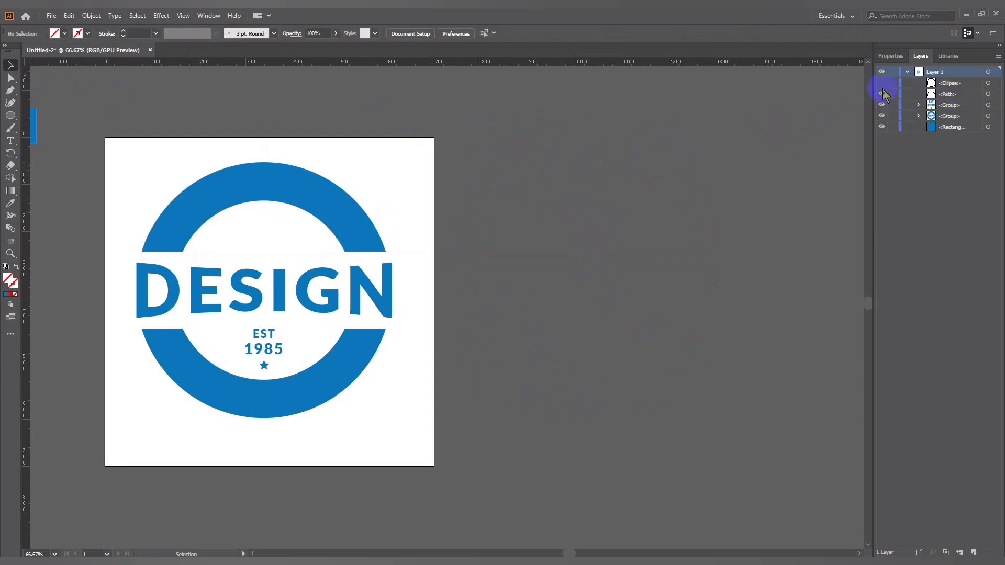
click(881, 84)
click(882, 83)
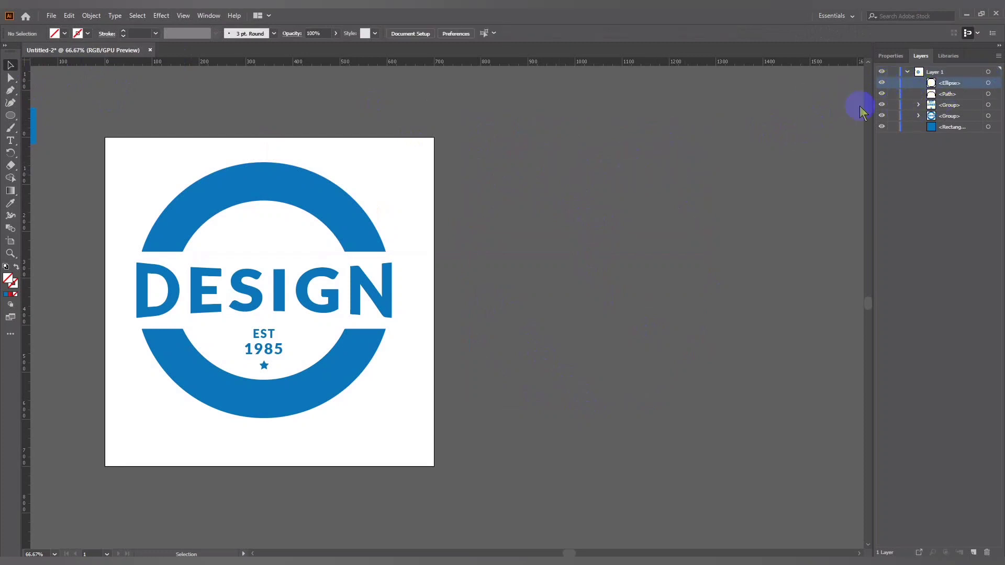
click(473, 274)
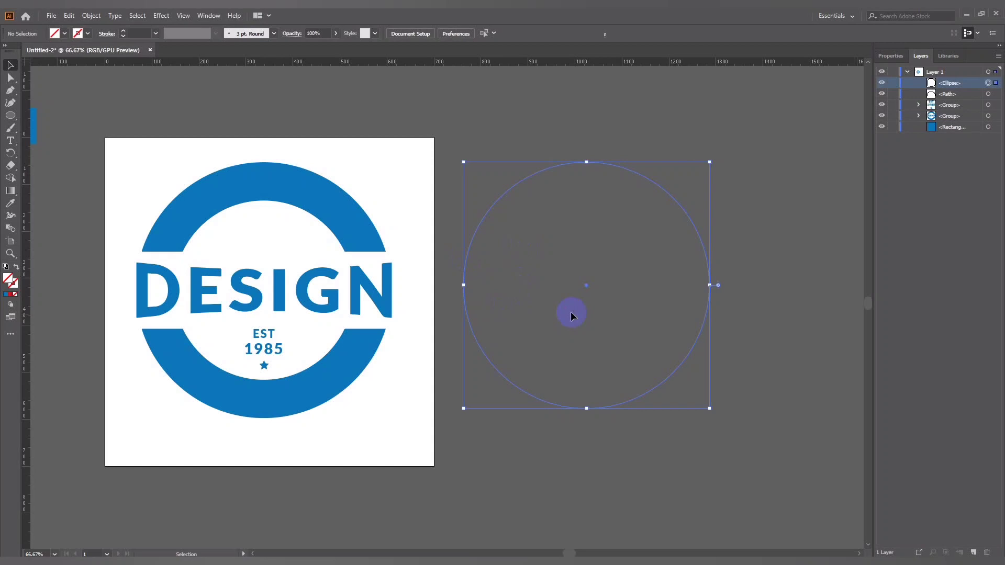
Delete the second circle's top anchor and move the lower half-arc down.
click(10, 79)
click(594, 166)
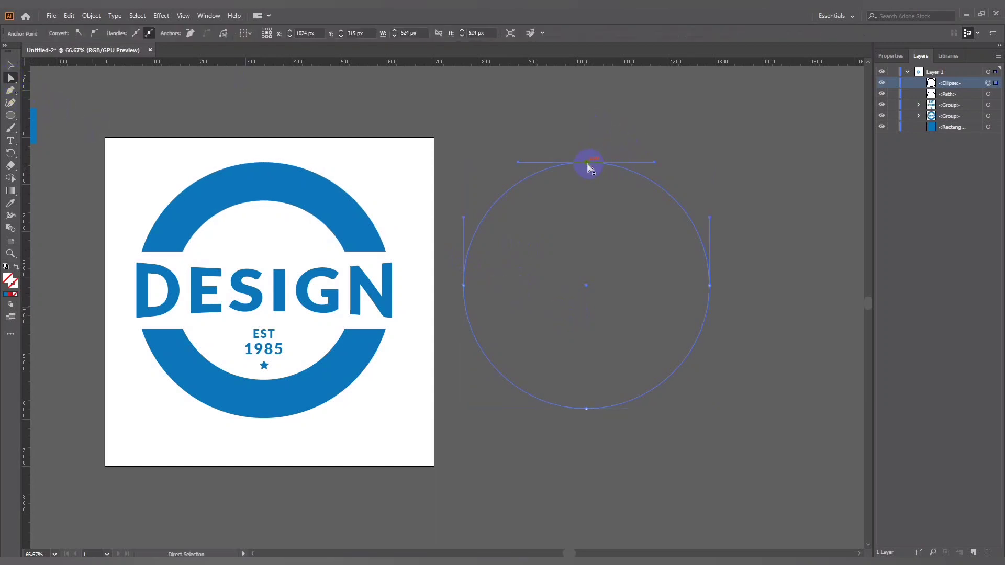
key(Delete)
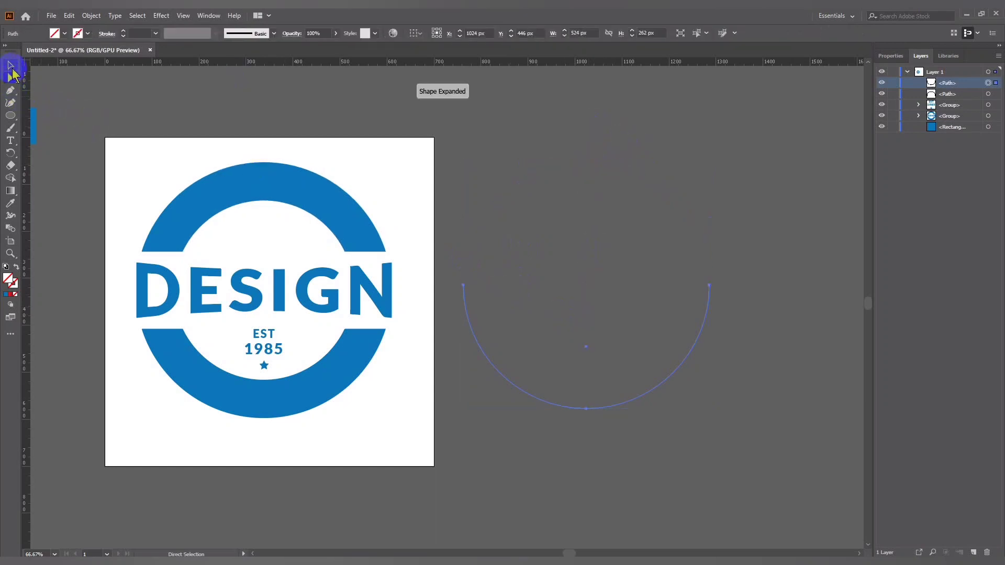
click(11, 66)
click(506, 312)
drag(516, 387, 520, 475)
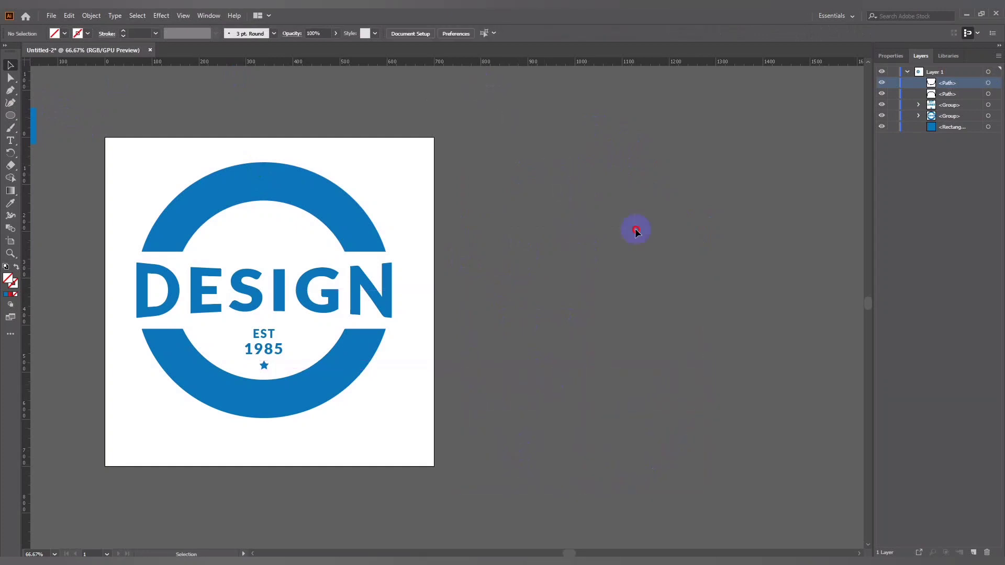
Move the upper arc down and right, beside the logo.
click(522, 137)
click(549, 238)
drag(532, 135, 582, 227)
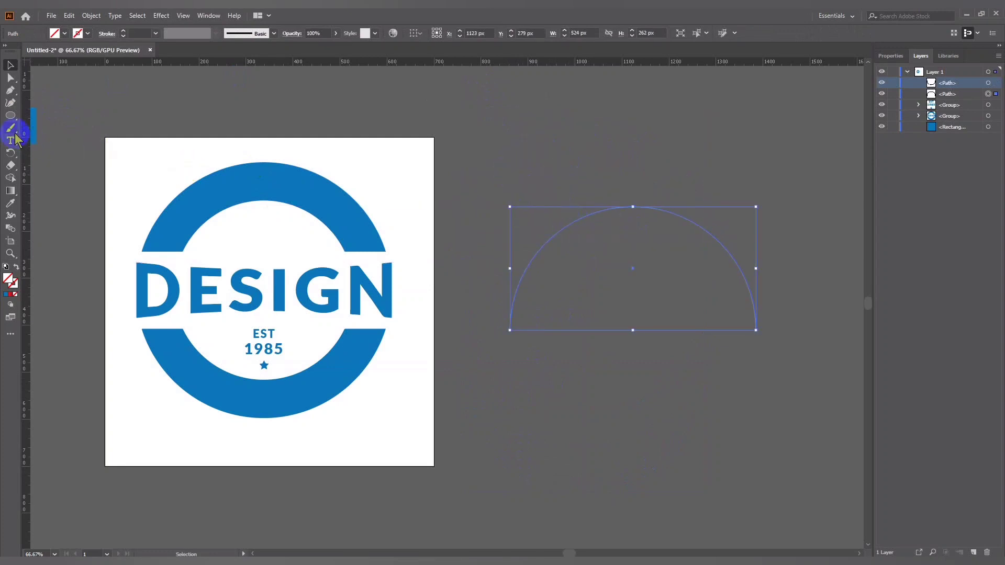
drag(16, 138, 52, 150)
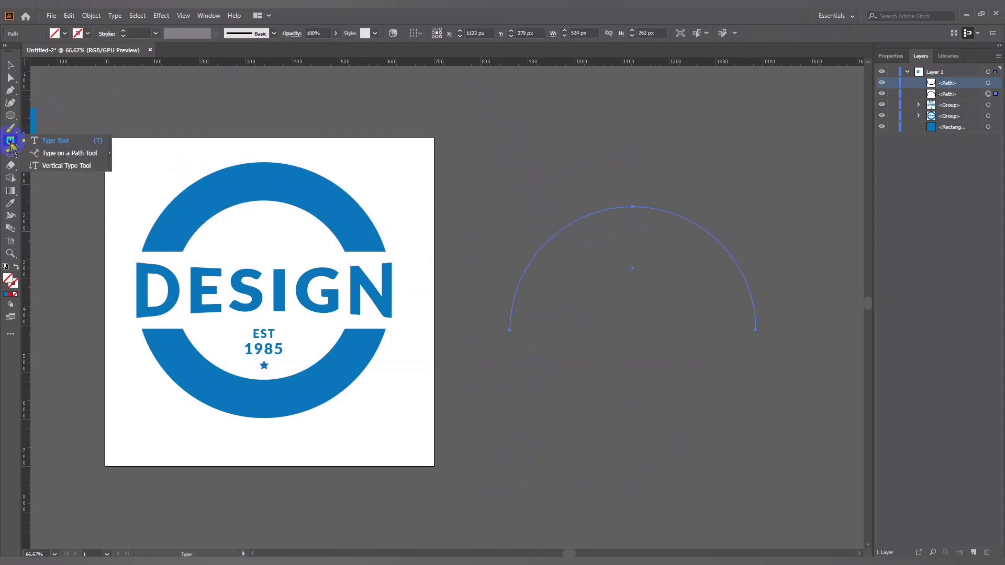
Type COMPANY LOGO starting at the left end of the upper arc.
click(510, 329)
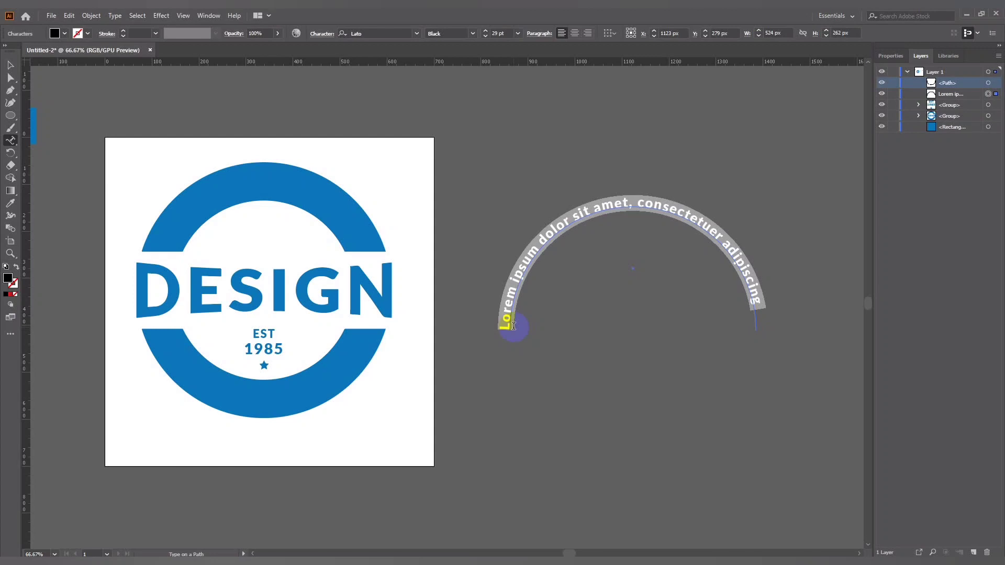
text(COMPANY LOGO)
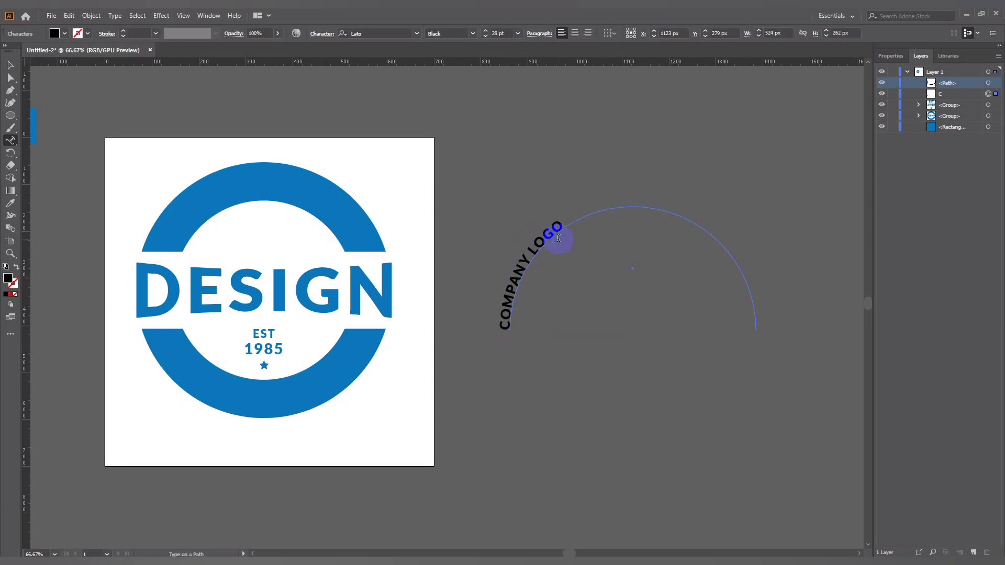
click(9, 65)
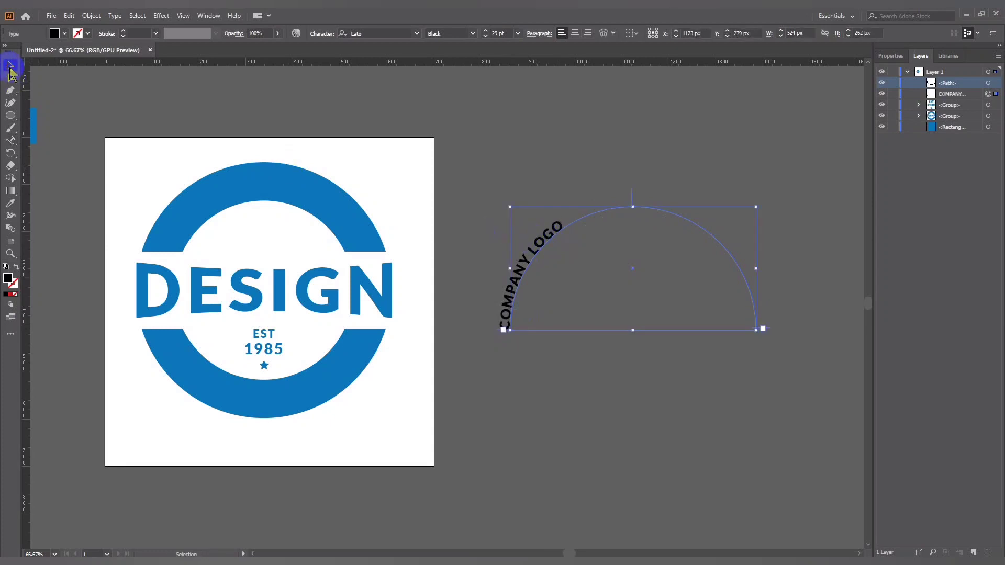
Set the arc text's Type on a Path Options Align to Path to Center.
click(115, 15)
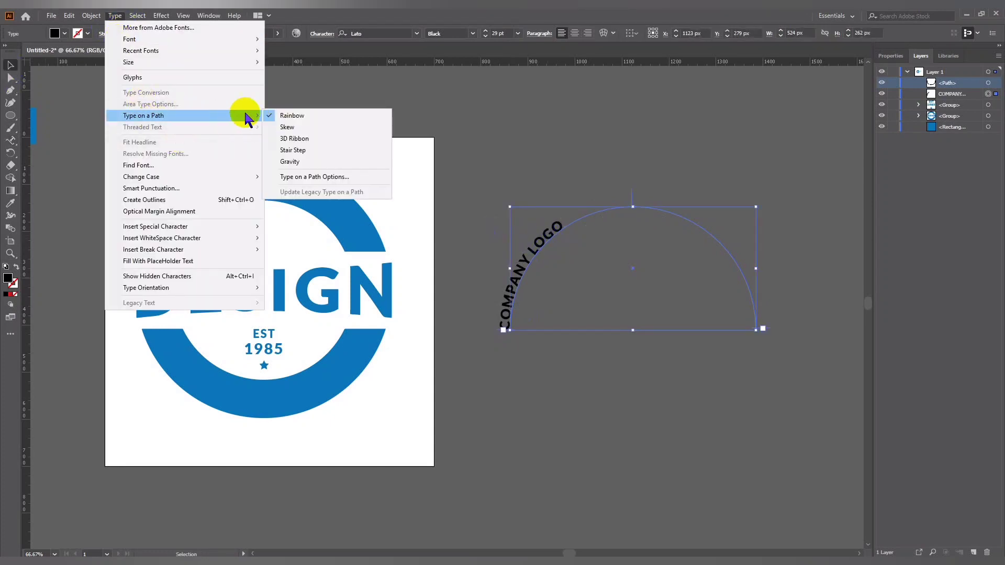
click(308, 180)
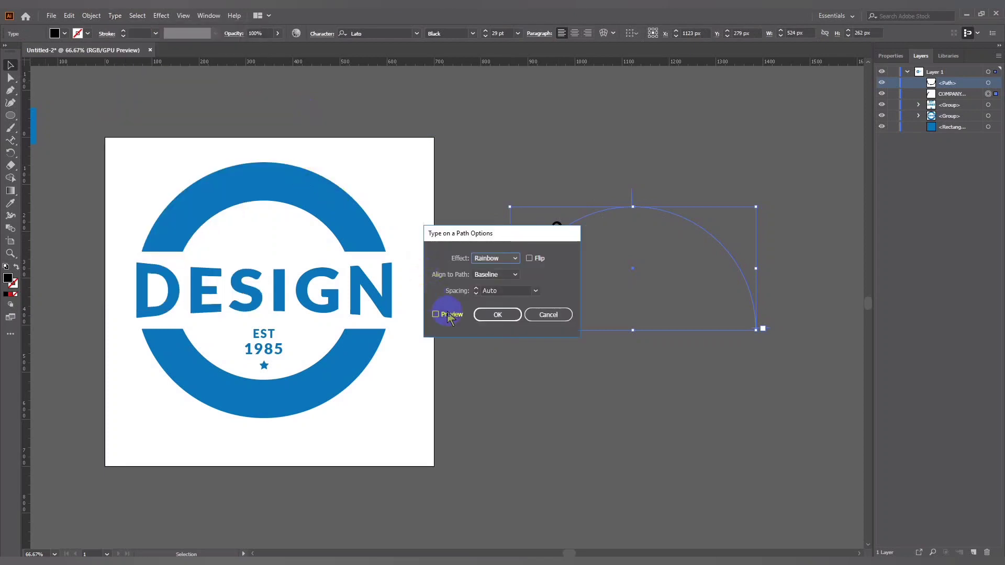
click(496, 274)
click(490, 308)
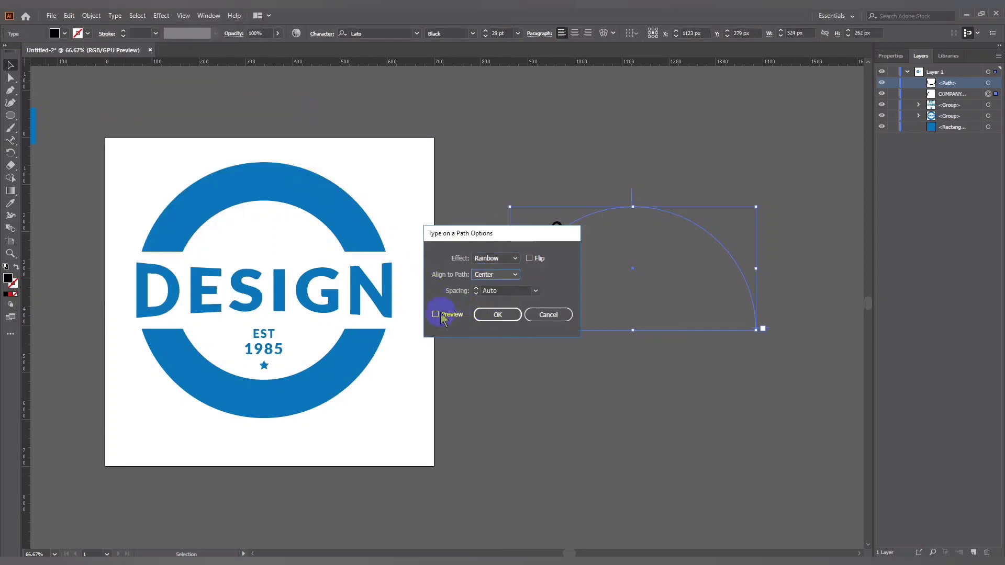
click(436, 314)
drag(524, 241, 745, 266)
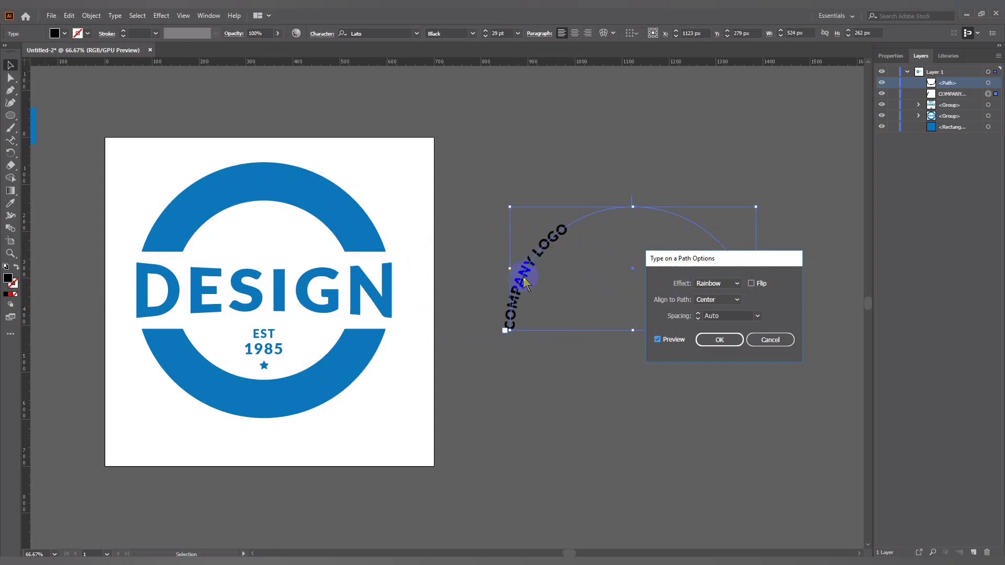
click(658, 340)
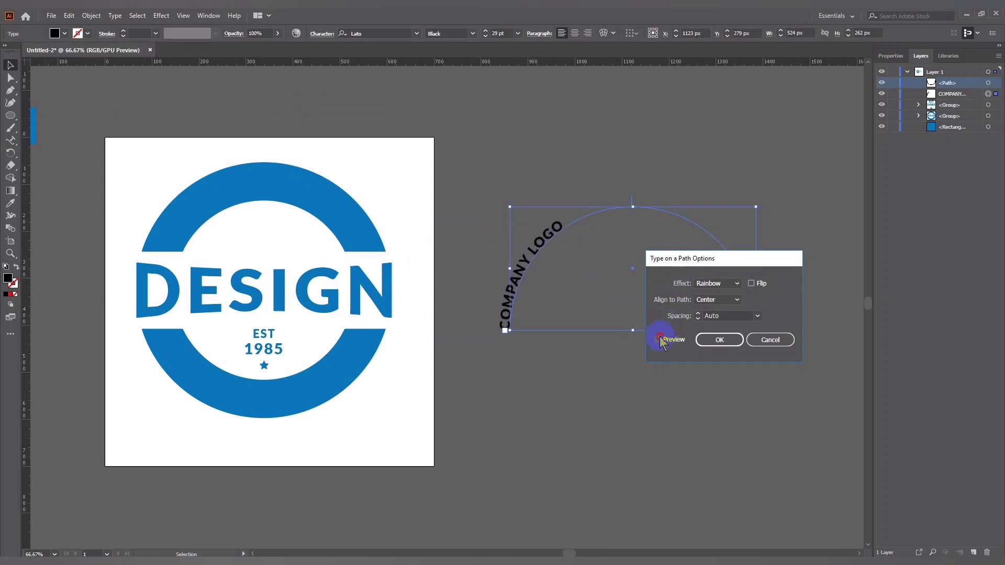
click(712, 340)
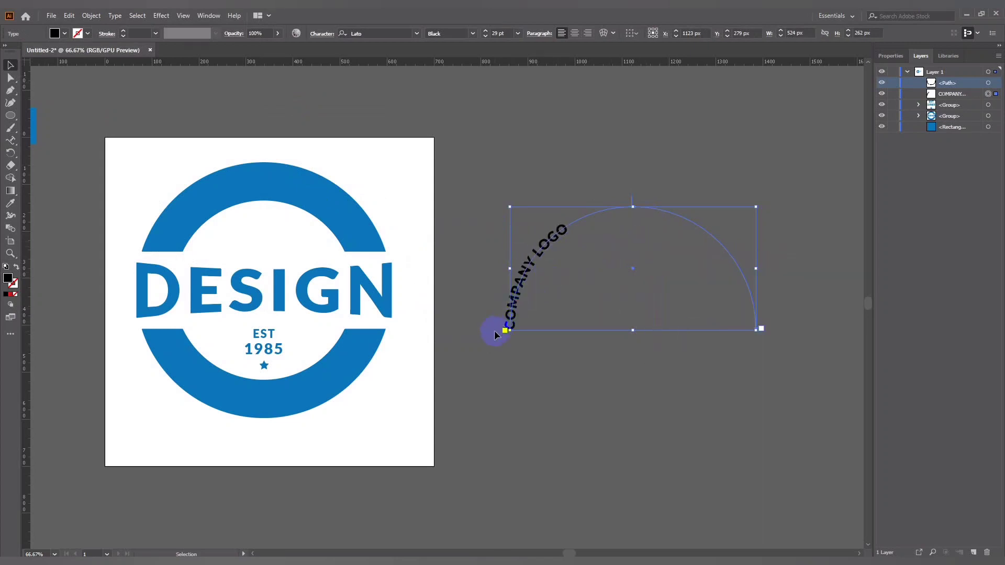
click(456, 172)
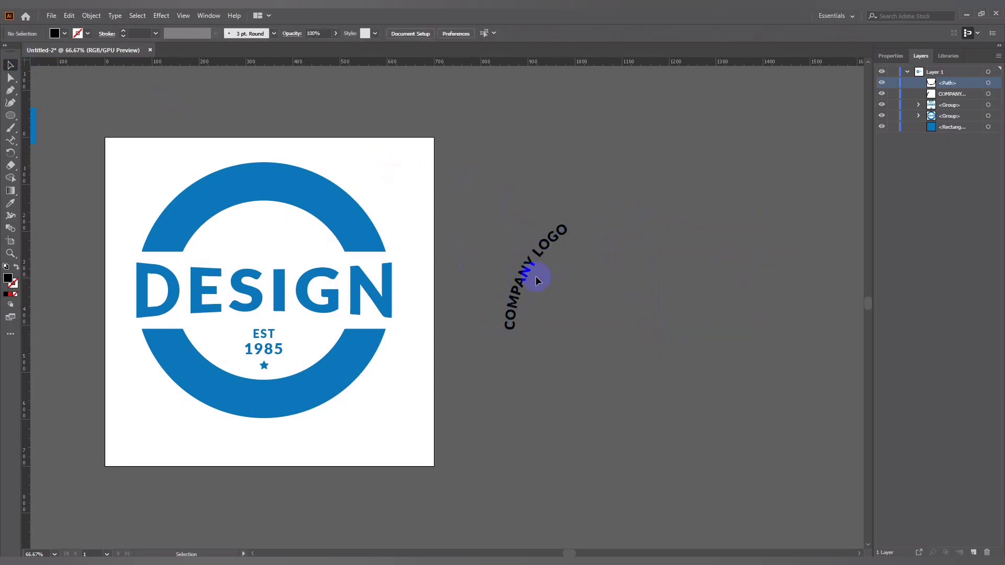
click(528, 270)
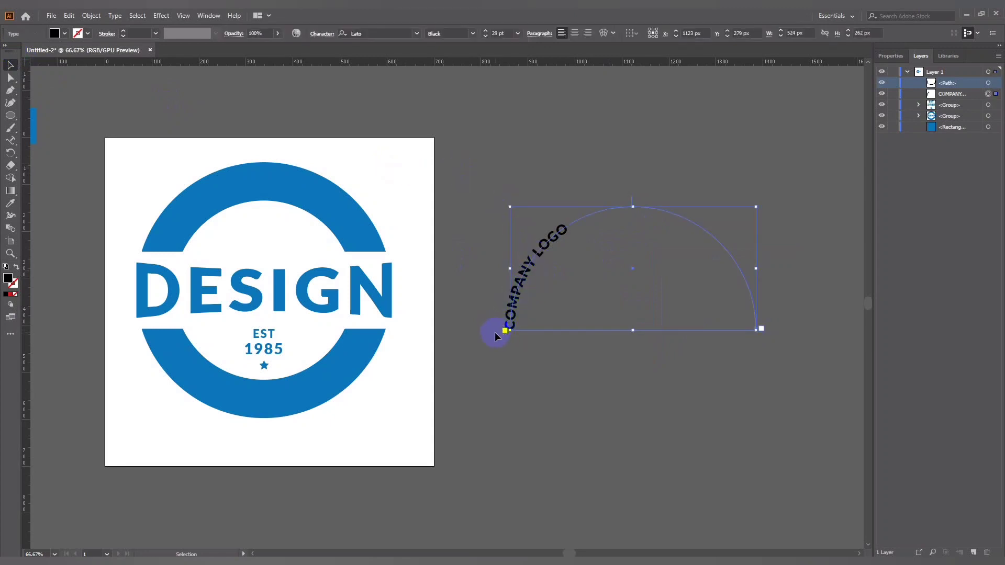
click(518, 313)
click(519, 269)
Slide the COMPANY LOGO text start up toward the top of the arc.
click(502, 351)
click(505, 318)
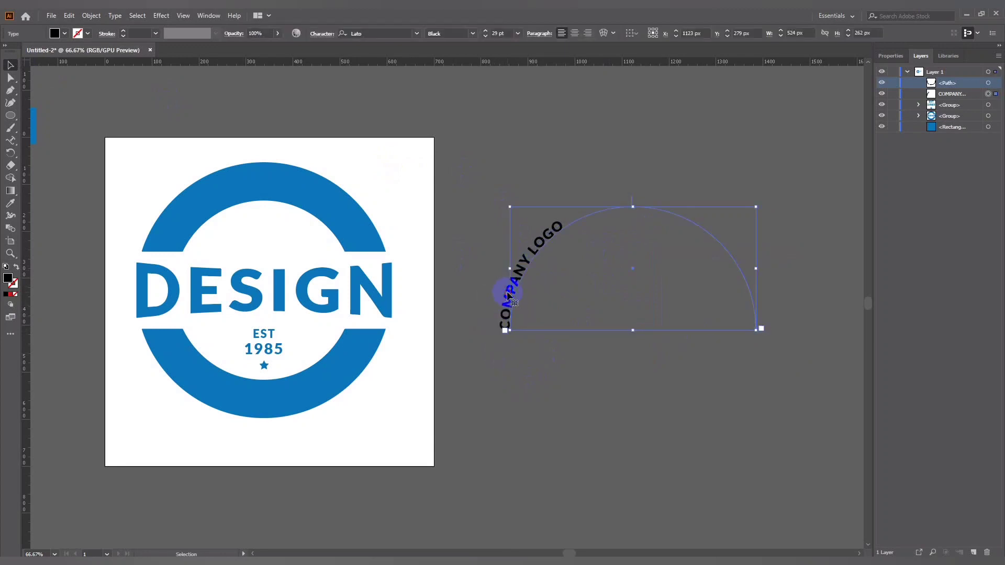
mouse_move(505, 332)
mouse_down()
mouse_move(533, 232)
mouse_move(543, 238)
mouse_up()
Set COMPANY LOGO to 48 pt with tracking 100 in the Character panel.
key(ctrl+t)
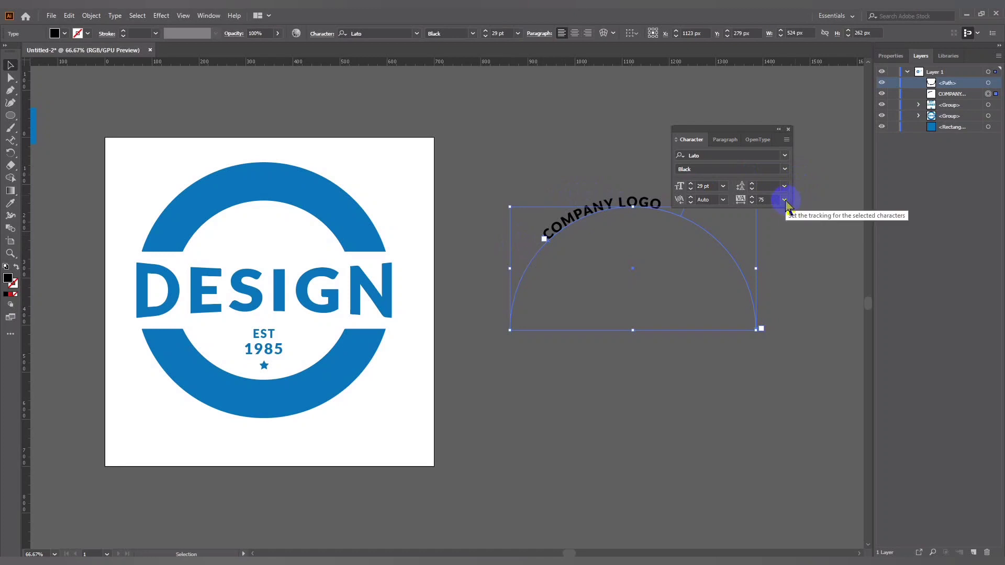
click(723, 186)
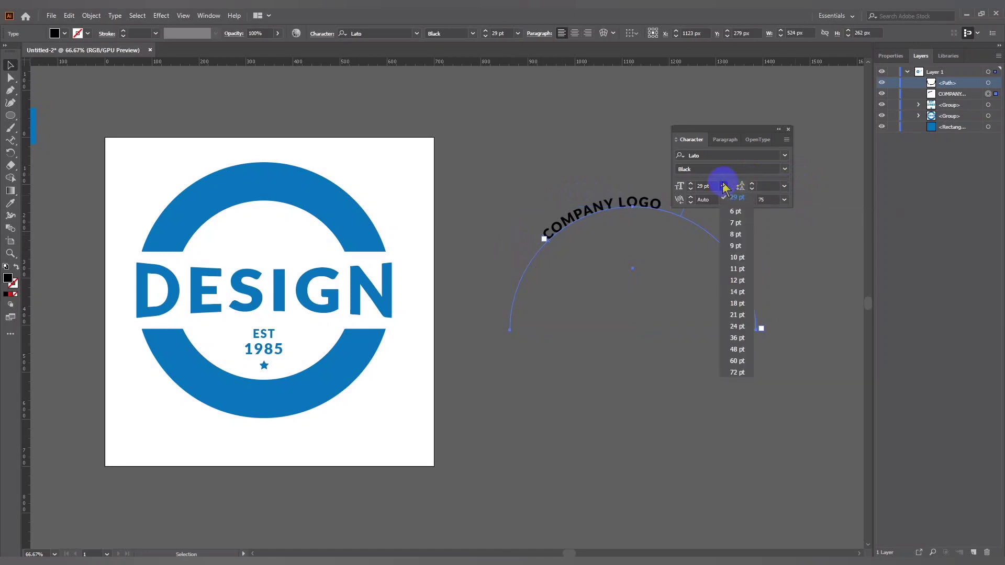
click(737, 349)
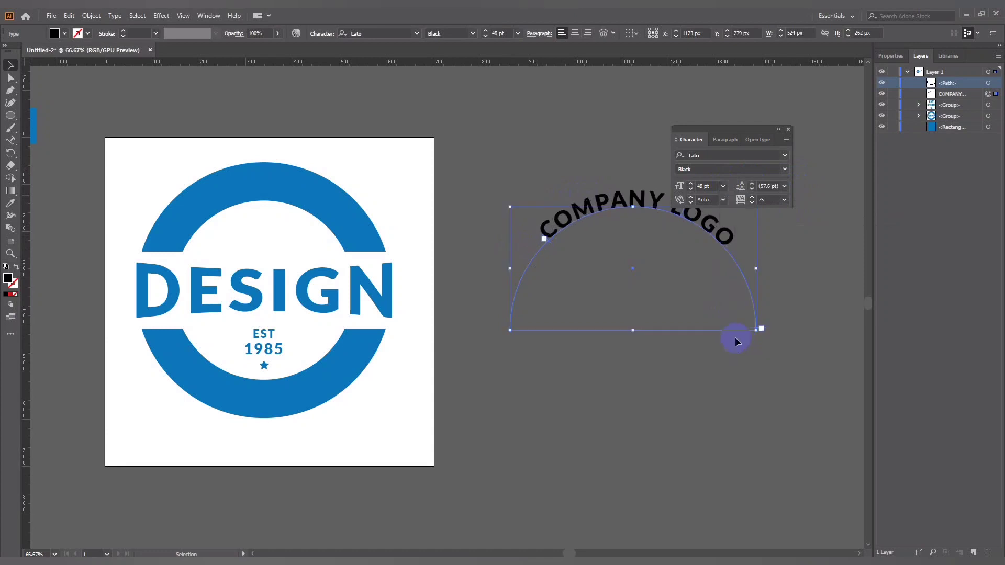
click(784, 200)
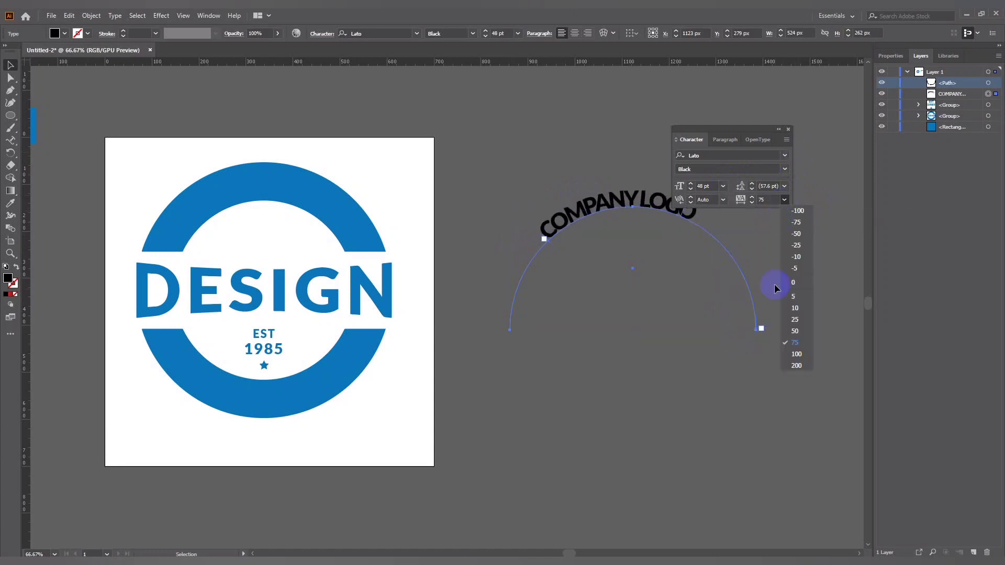
click(787, 353)
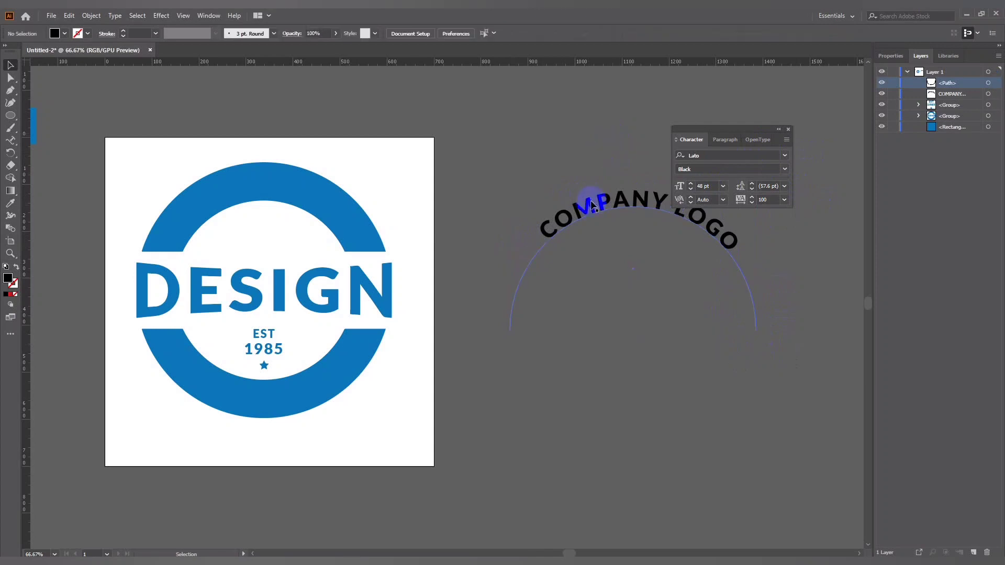
Center-align COMPANY LOGO to its path in Type on a Path Options.
click(113, 17)
mouse_move(143, 115)
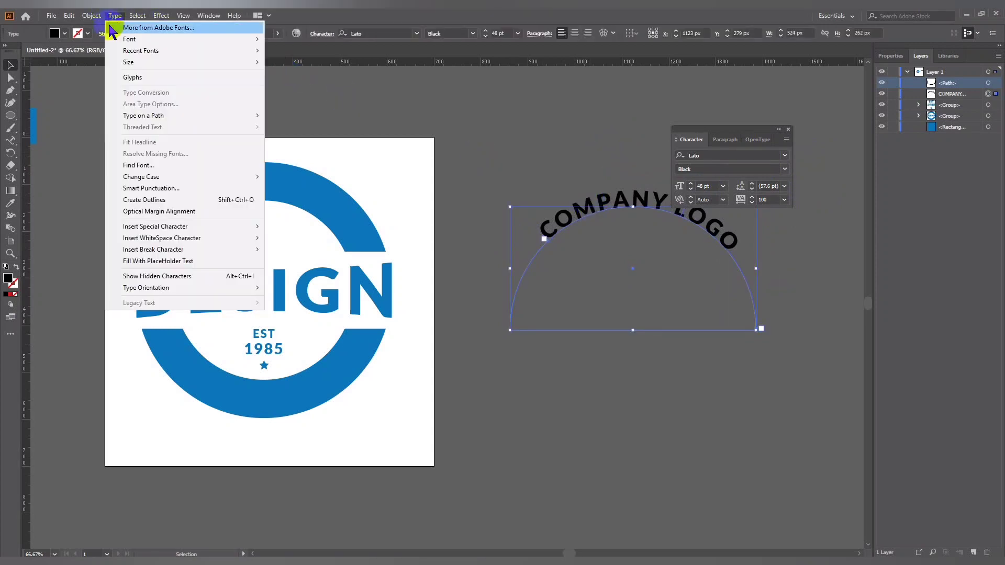
click(293, 176)
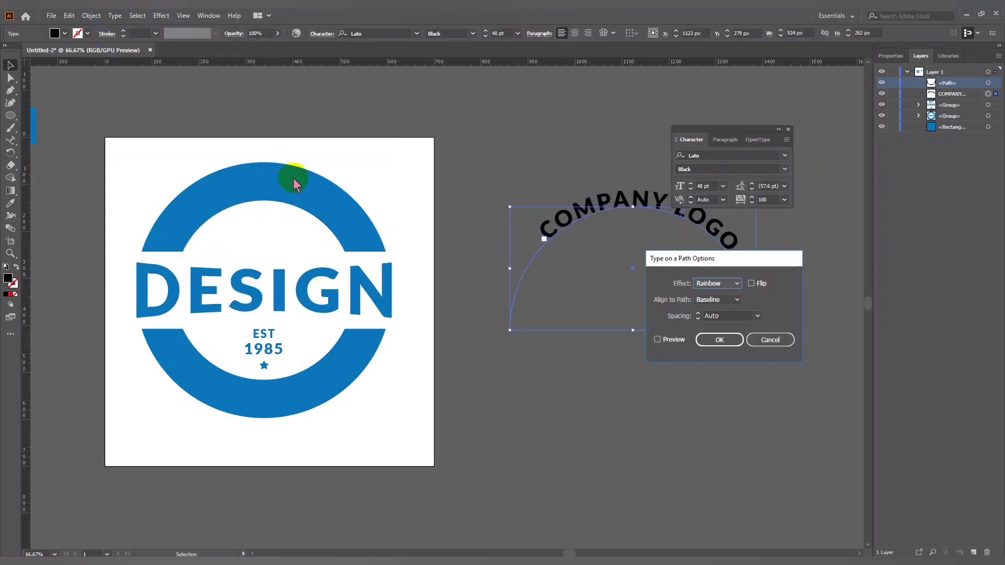
click(715, 300)
click(706, 334)
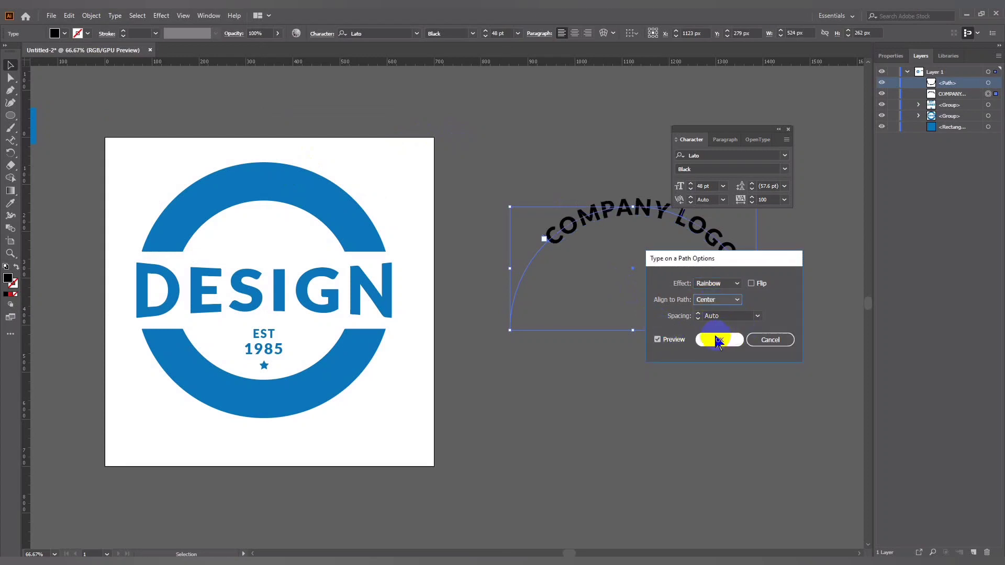
click(718, 340)
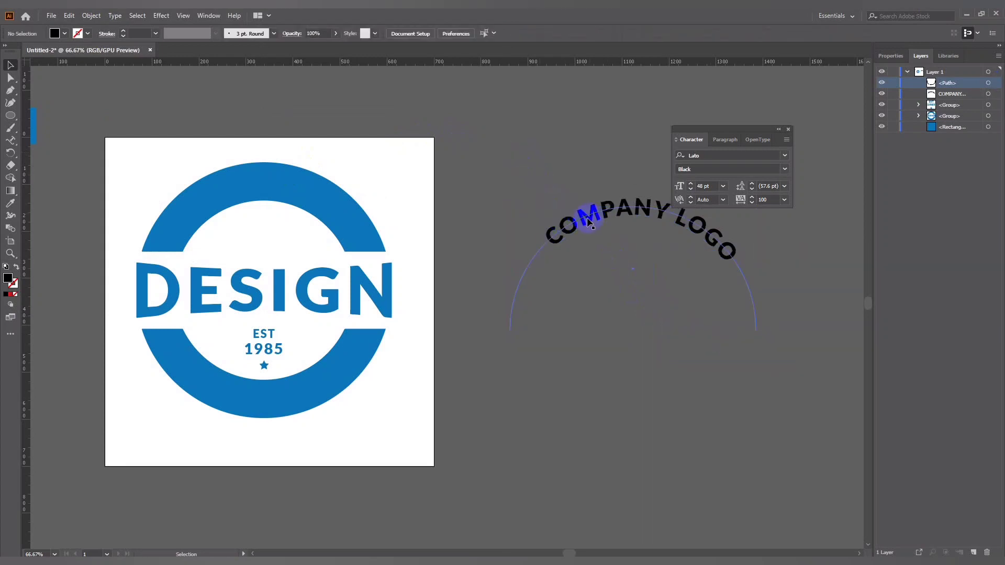
Make the COMPANY LOGO text white and slide it along the arc to centre it.
click(178, 158)
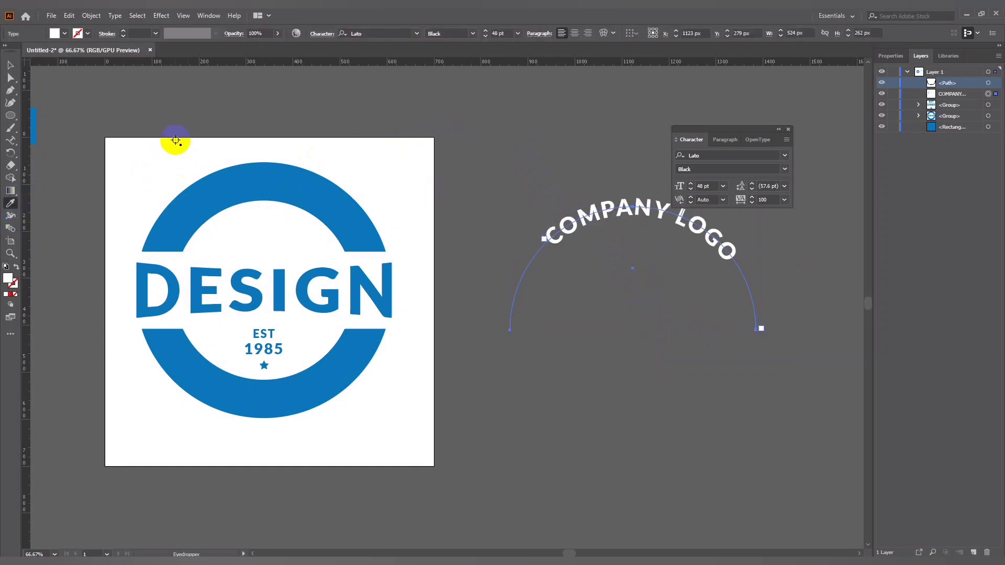
click(519, 237)
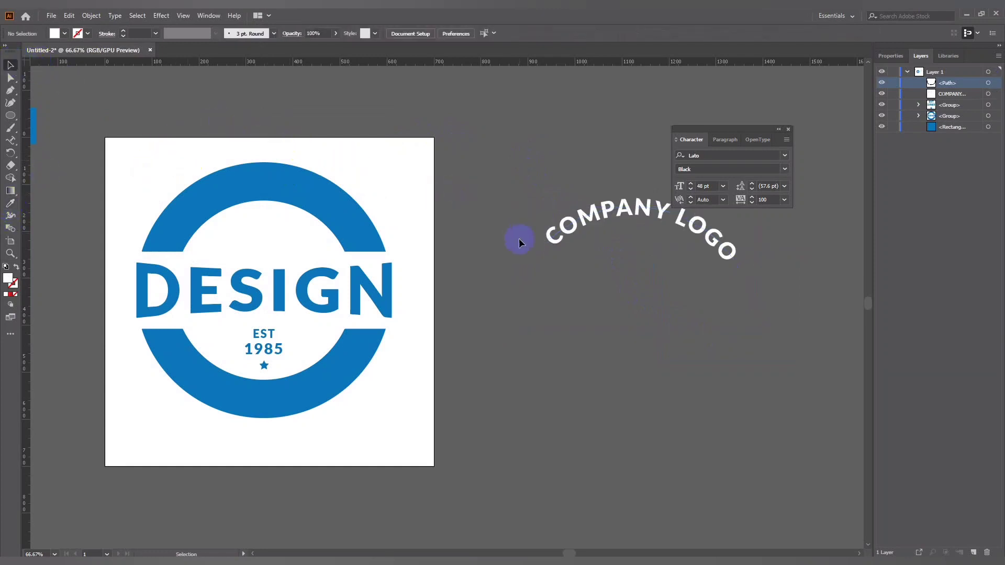
click(556, 232)
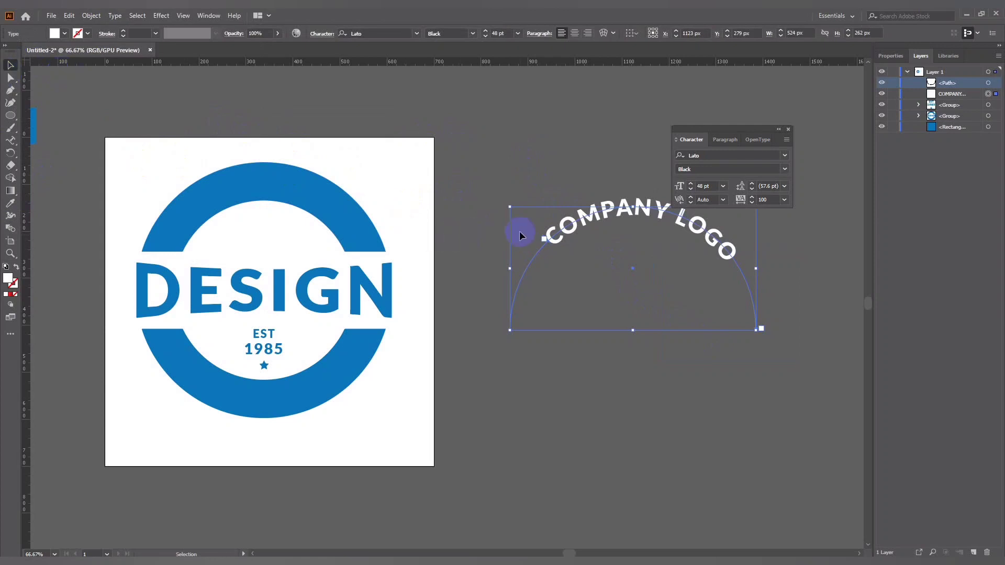
drag(544, 237, 525, 243)
click(565, 365)
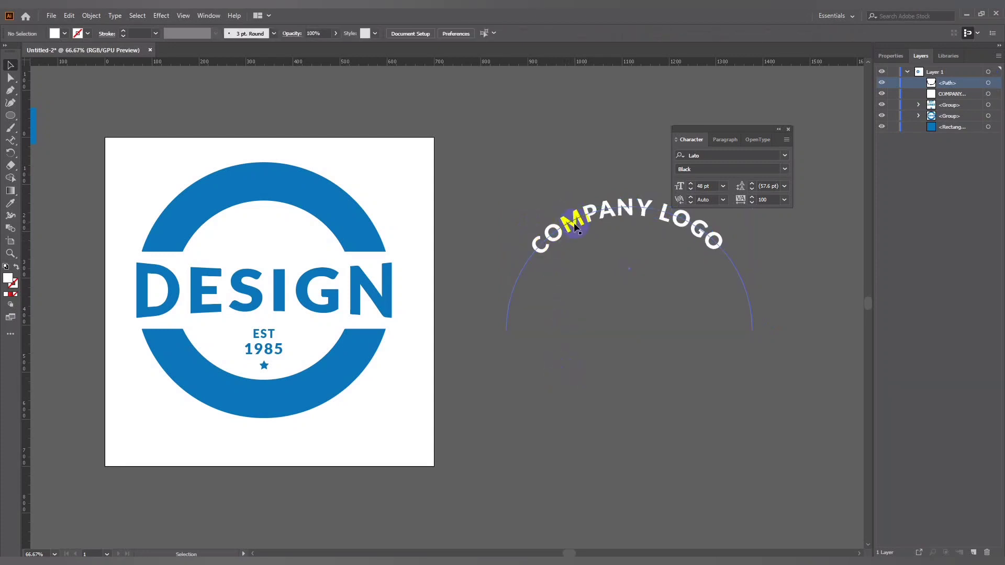
Group the blue ring with the EST 1985 text and move it beside the curved text.
mouse_move(386, 397)
mouse_down()
mouse_move(427, 397)
mouse_move(398, 394)
mouse_up()
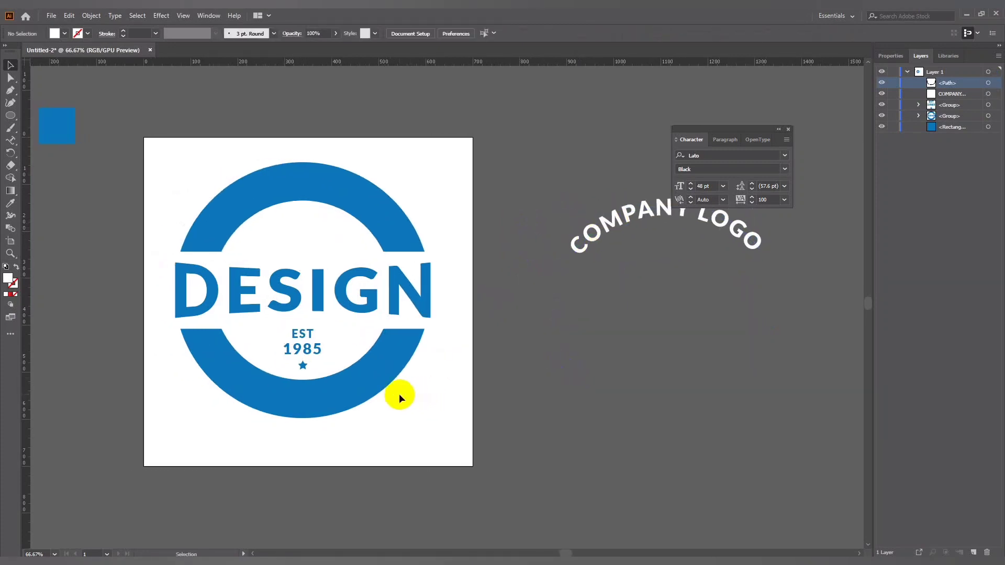
click(400, 364)
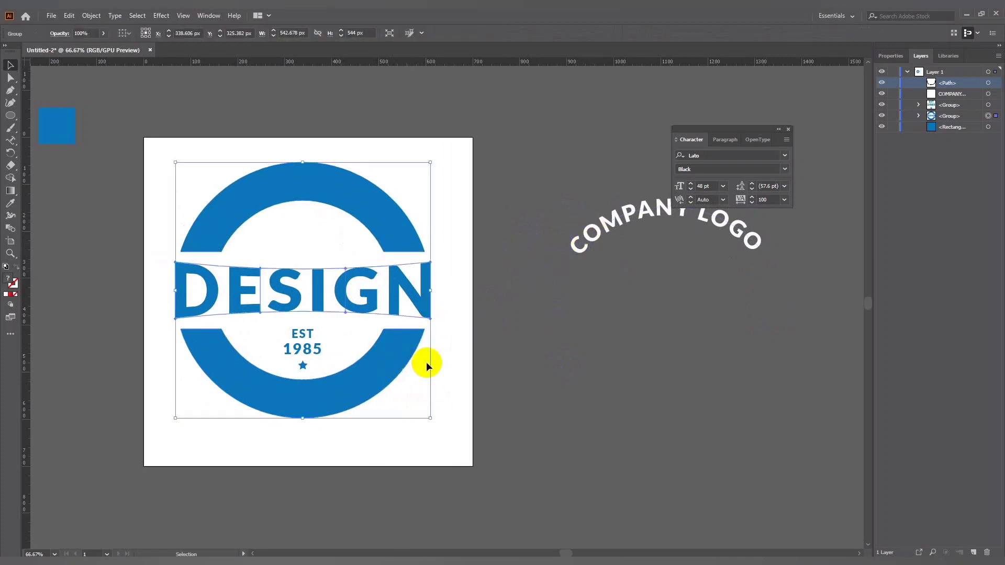
click(291, 352)
shift+click(356, 397)
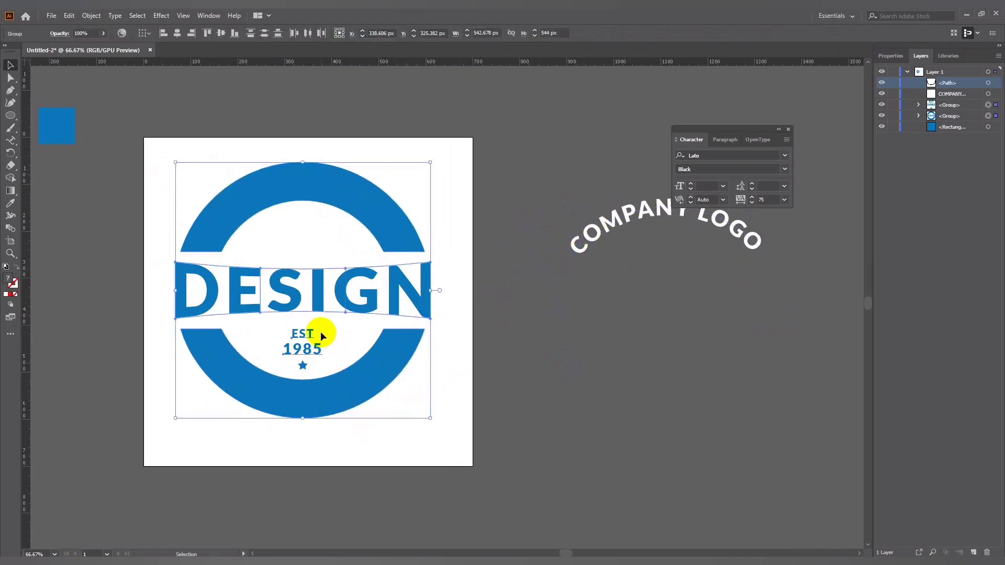
right_click(321, 335)
click(344, 413)
click(497, 338)
drag(478, 346, 341, 344)
mouse_move(255, 348)
mouse_down()
mouse_move(729, 430)
mouse_move(786, 422)
mouse_up()
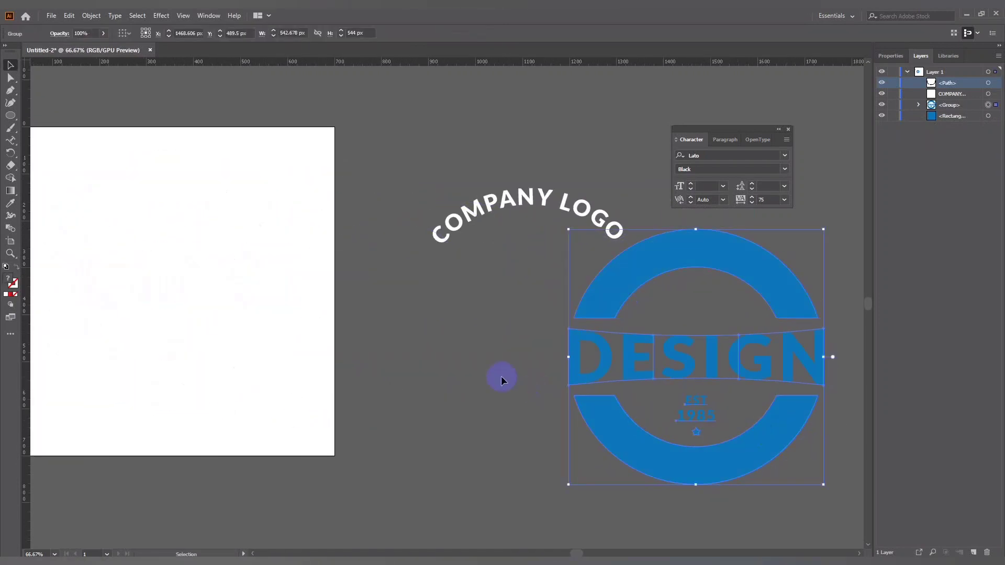
Place COMPANY LOGO on the ring's top band and align it centred with the ring.
click(448, 358)
drag(448, 358, 273, 321)
click(314, 172)
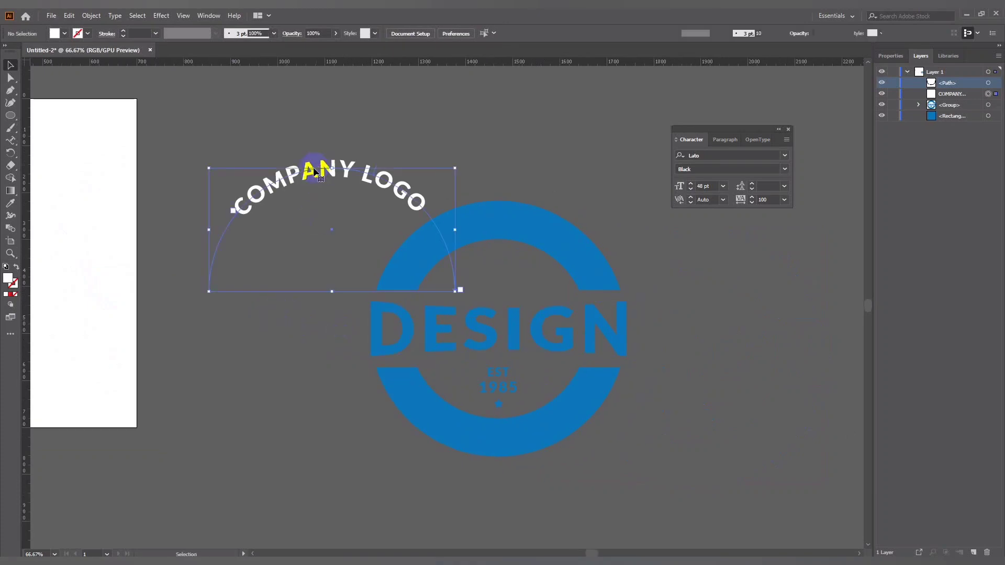
drag(314, 172, 471, 223)
click(487, 154)
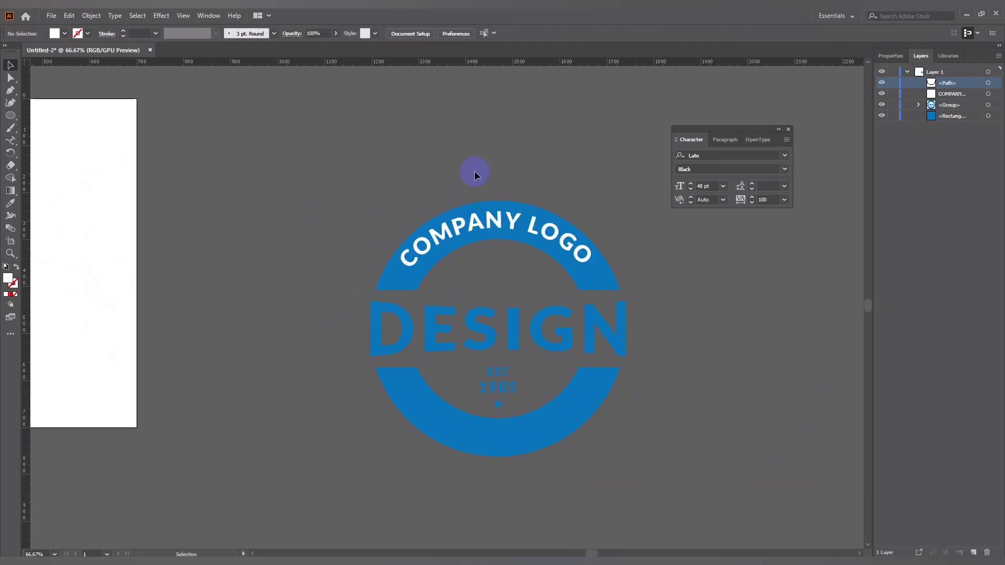
drag(475, 170, 429, 168)
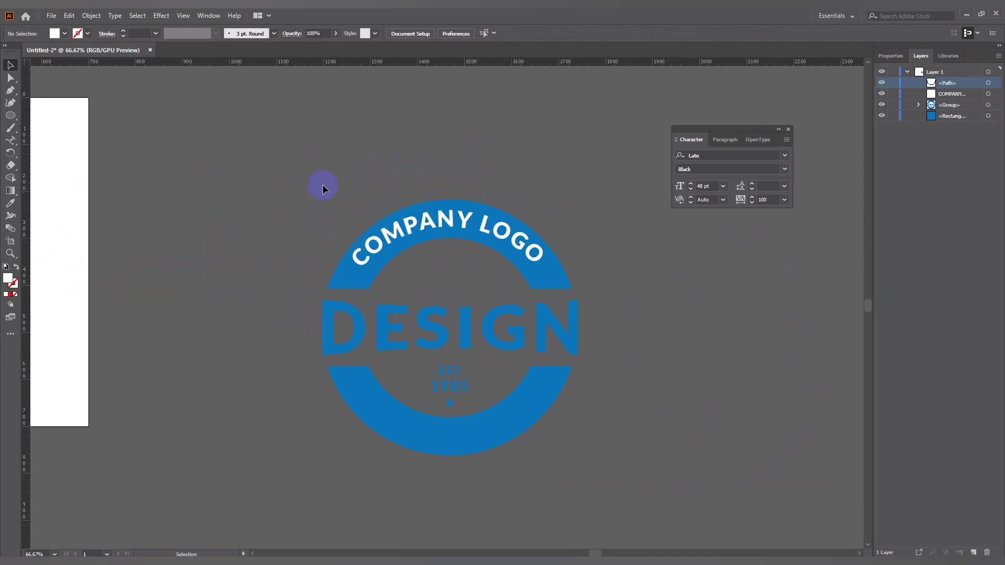
click(547, 395)
click(559, 225)
drag(558, 225, 464, 429)
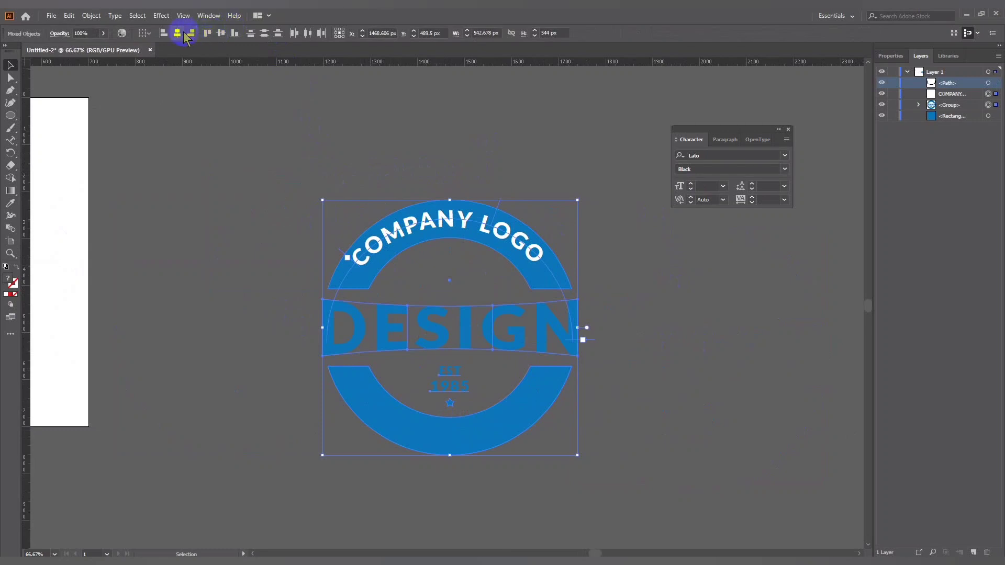
click(295, 111)
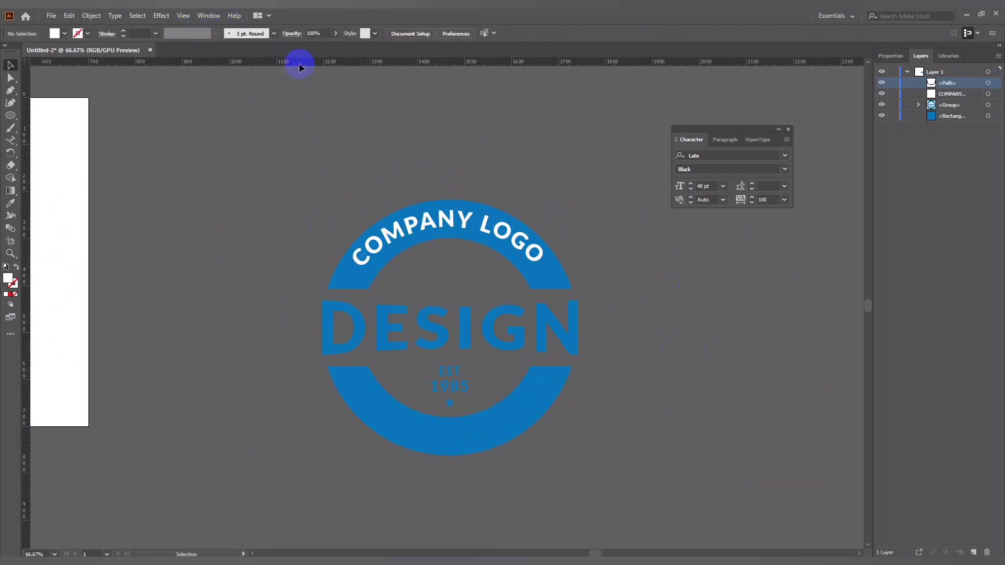
Add a horizontal guide across the ring and widen the COMPANY LOGO tracking to 118.
mouse_move(299, 67)
mouse_down()
mouse_move(358, 267)
mouse_move(311, 265)
mouse_up()
click(387, 233)
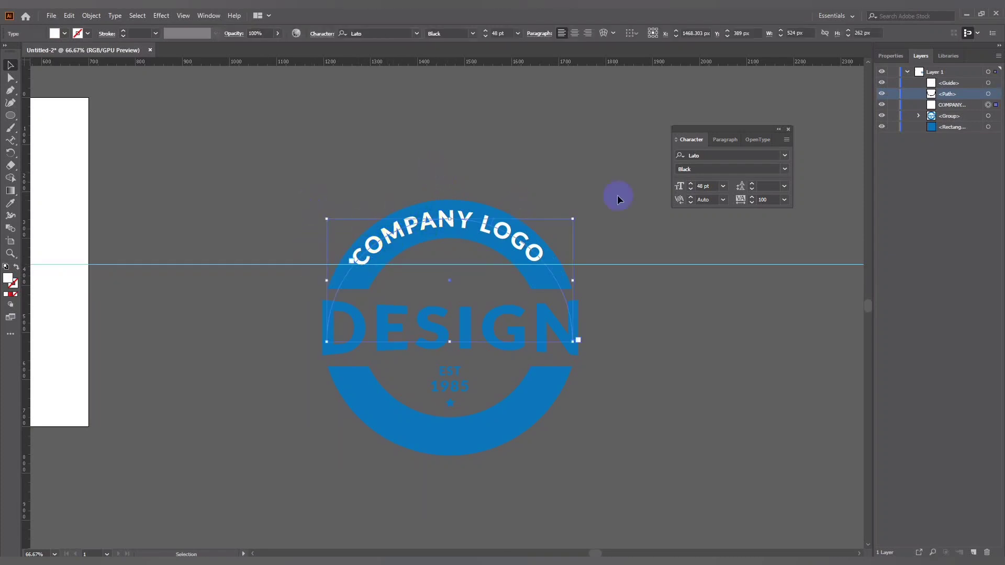
double_click(773, 199)
key(Up)
key(Up)
key(Up)
key(Up)
key(Up)
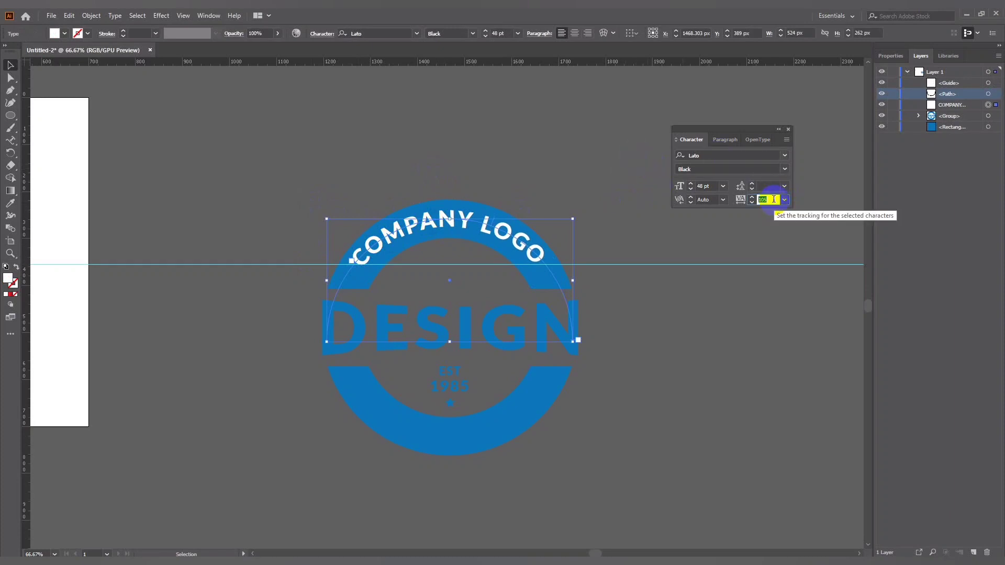
key(Up)
key(Up)
key(Up)
key(Up)
key(Up)
key(Up)
key(Up)
key(Up)
key(Up)
key(Up)
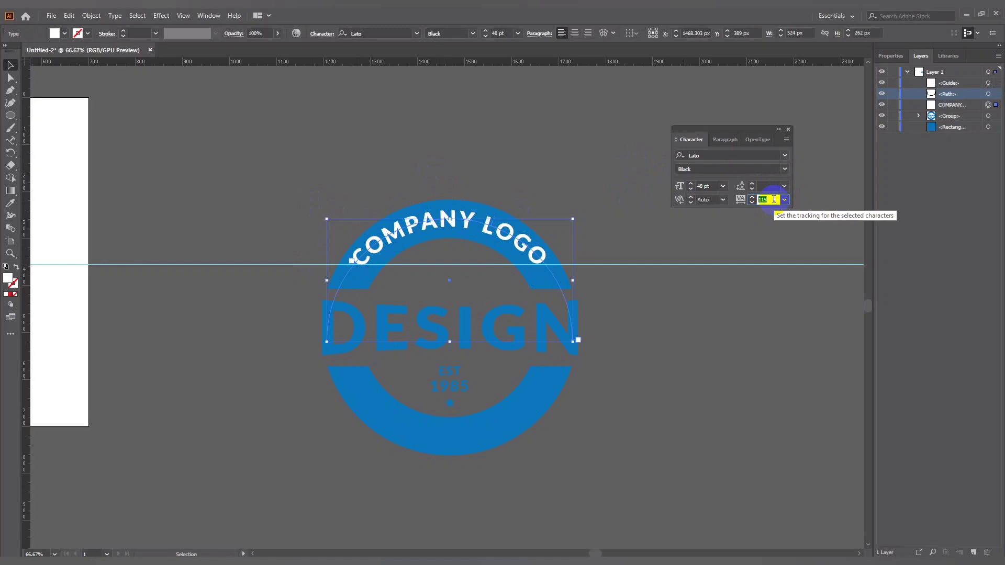
key(Up)
key(Up)
key(Up)
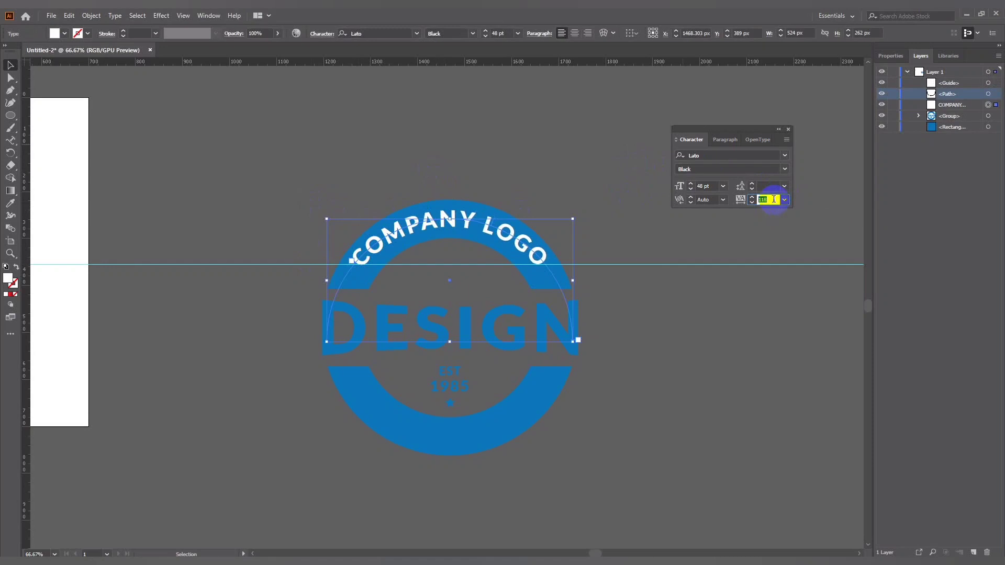
click(565, 168)
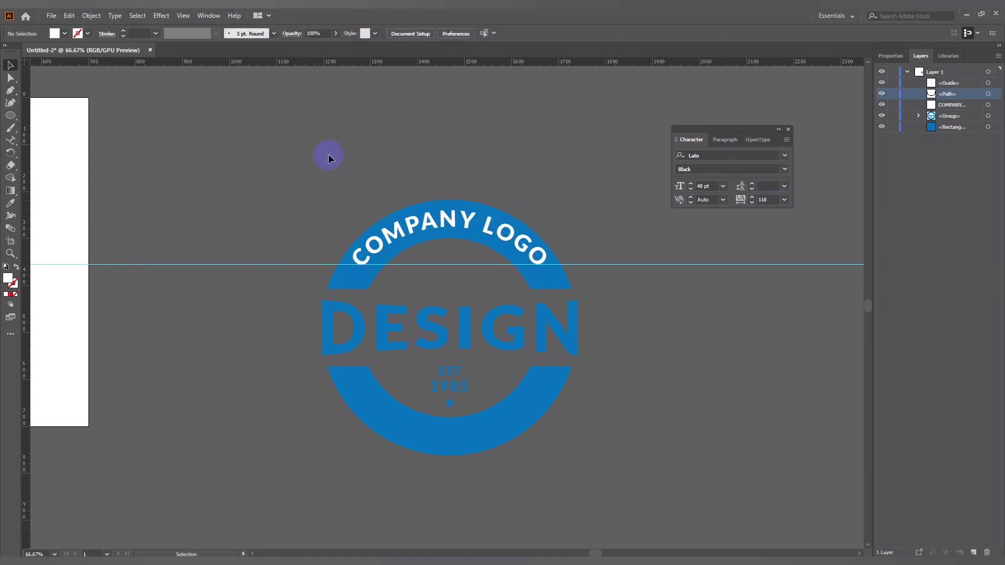
Create a star using the Star Tool's exact-size dialog.
drag(217, 304, 220, 308)
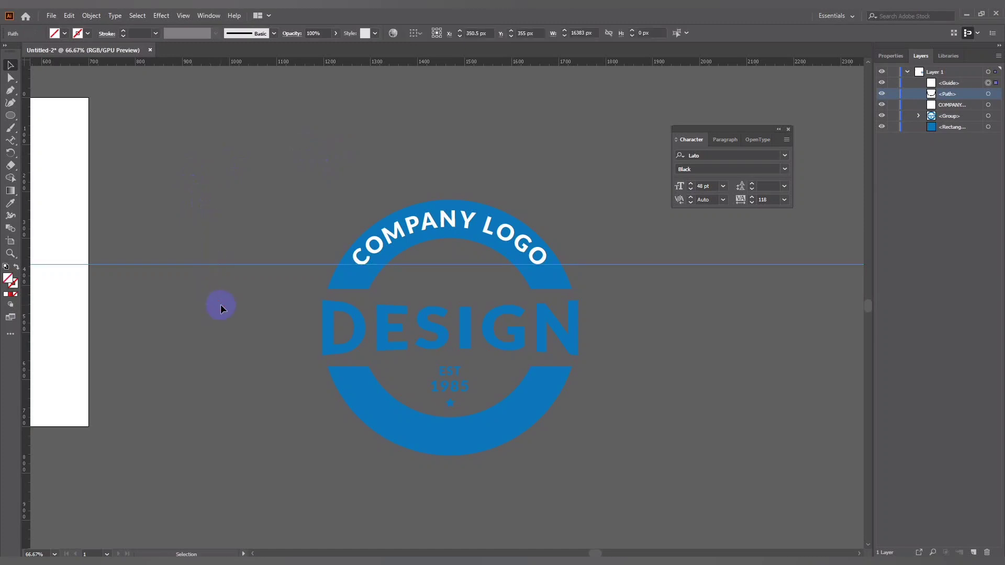
click(228, 196)
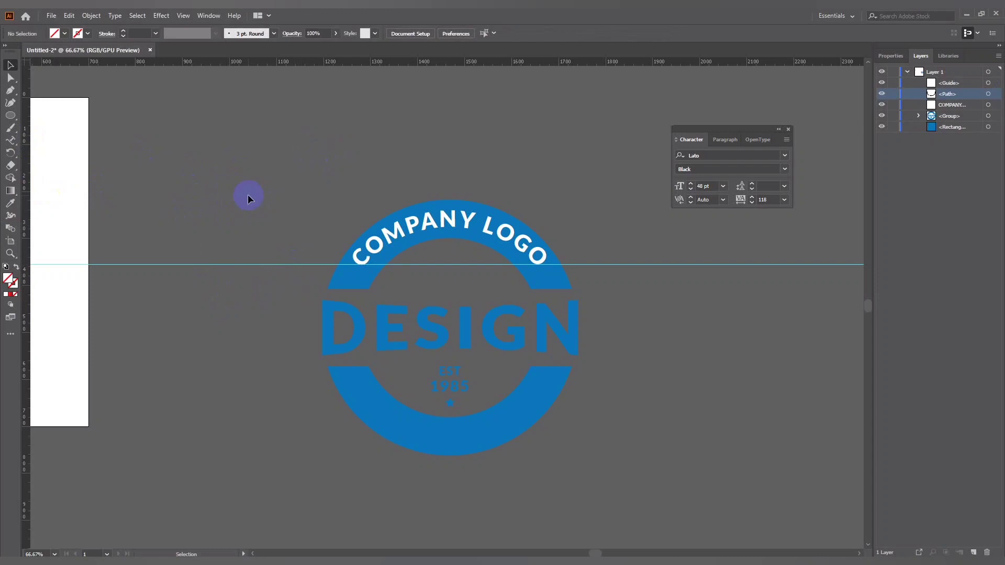
click(11, 115)
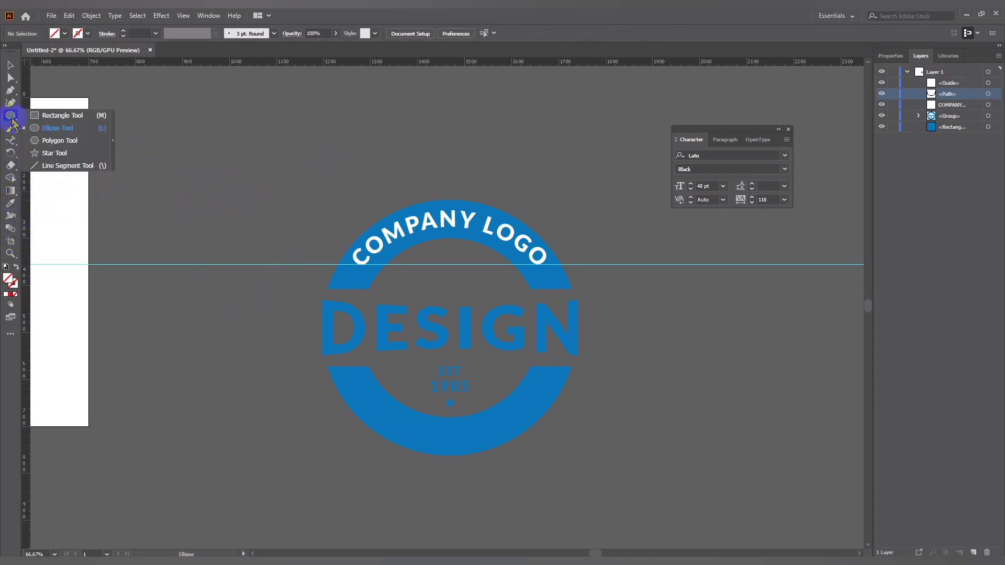
click(48, 152)
click(205, 150)
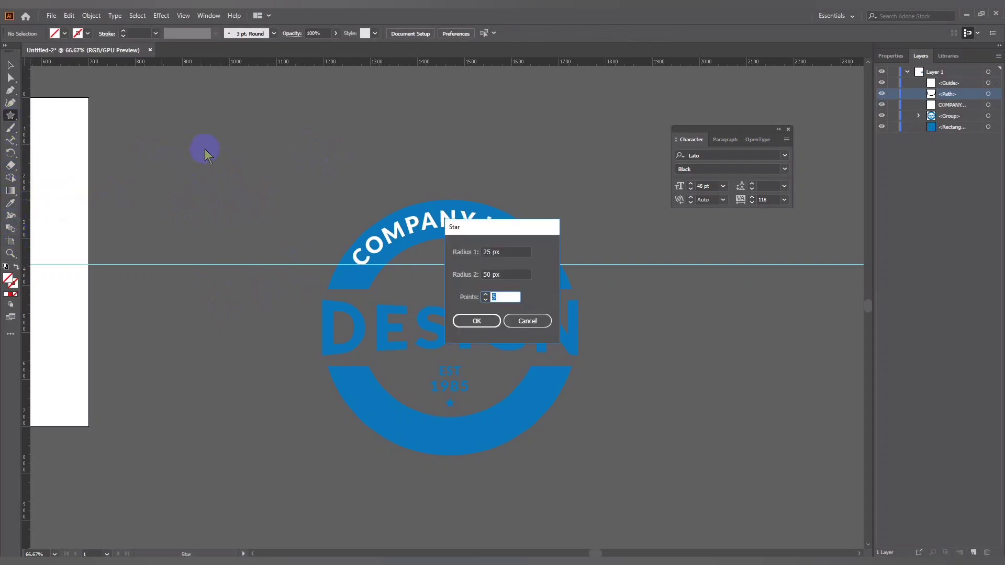
click(475, 321)
Fill the star white, shrink it small, and place it at the band's left end.
click(10, 203)
click(59, 105)
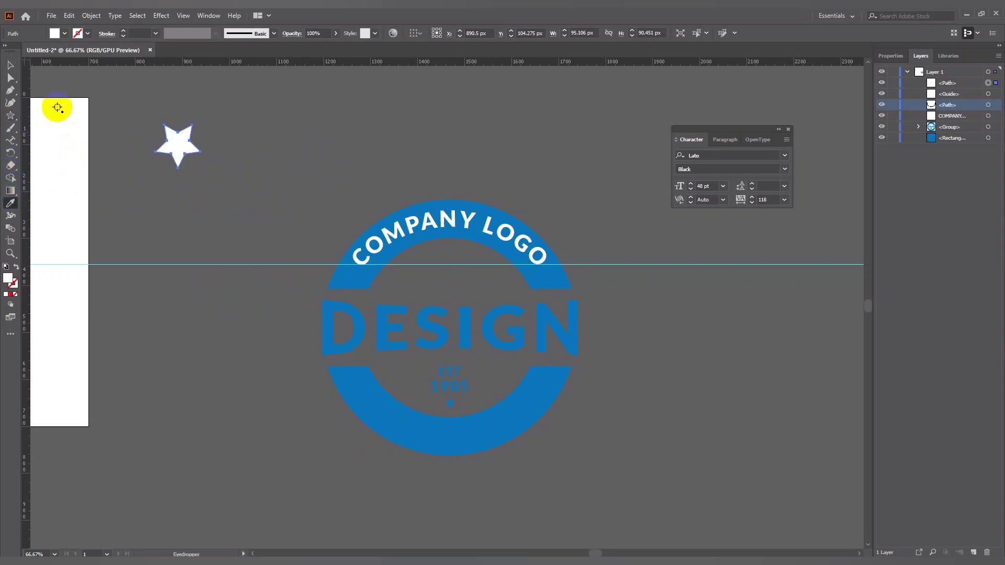
click(11, 65)
click(196, 145)
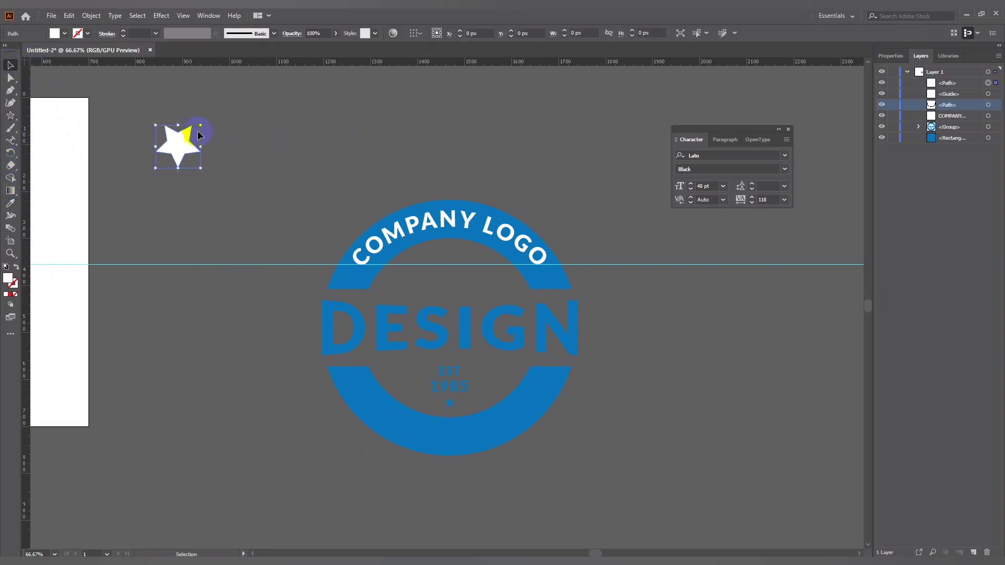
mouse_move(205, 124)
mouse_down()
mouse_move(190, 141)
mouse_move(347, 281)
mouse_move(356, 271)
mouse_up()
key(Left)
key(Left)
key(Left)
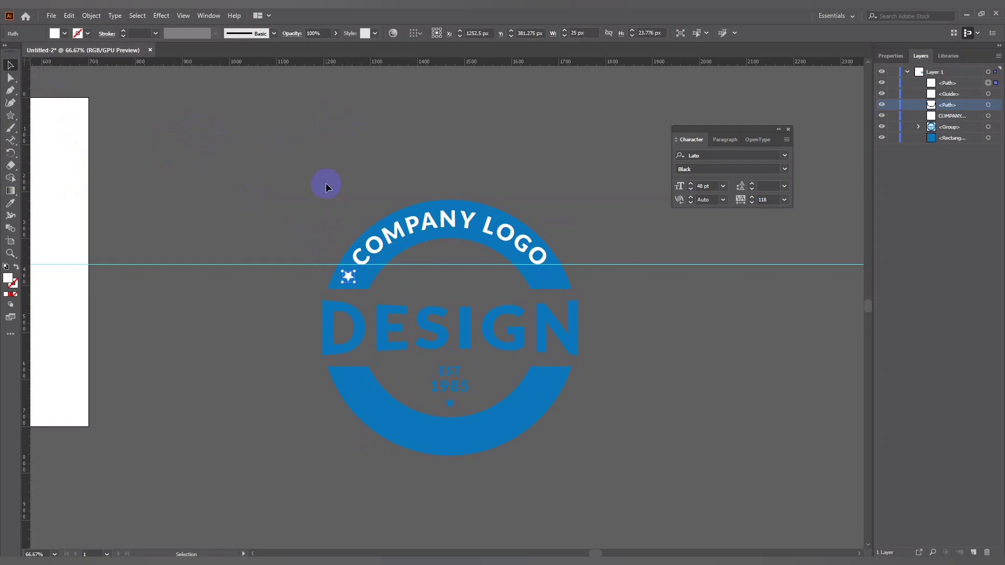
key(Left)
key(Left)
Copy the star straight across to the right end of the top band.
click(325, 184)
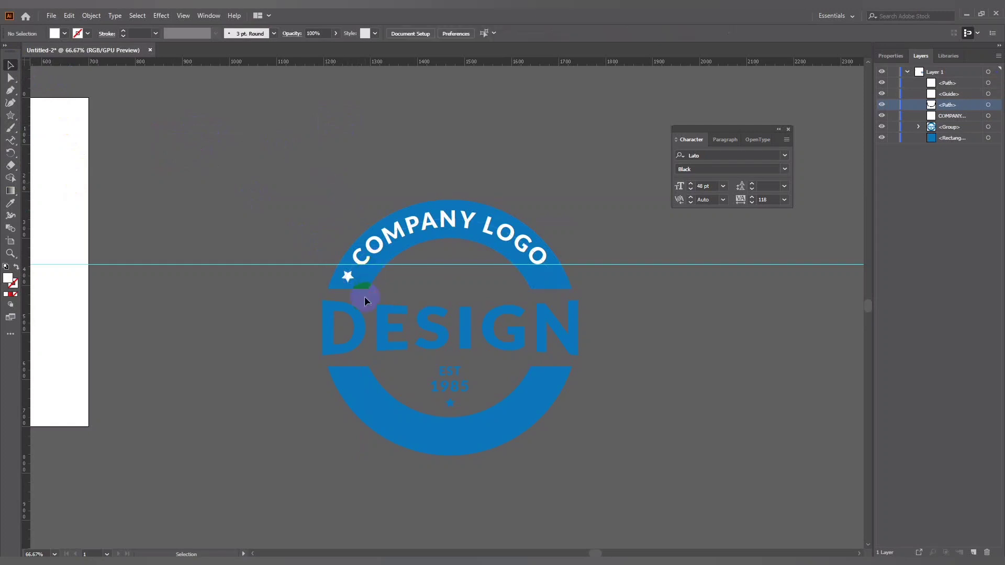
drag(350, 286, 549, 282)
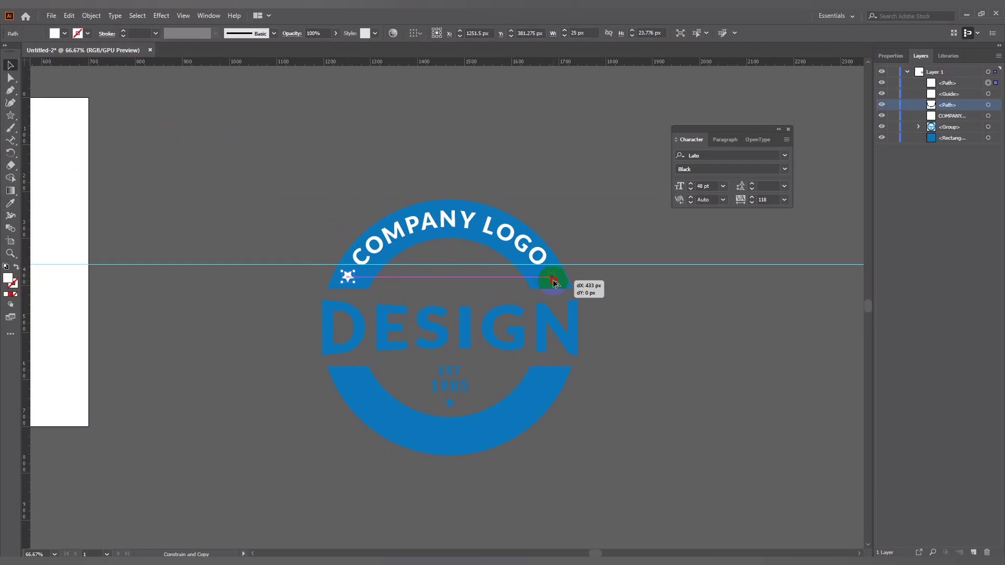
drag(549, 284, 554, 282)
click(570, 197)
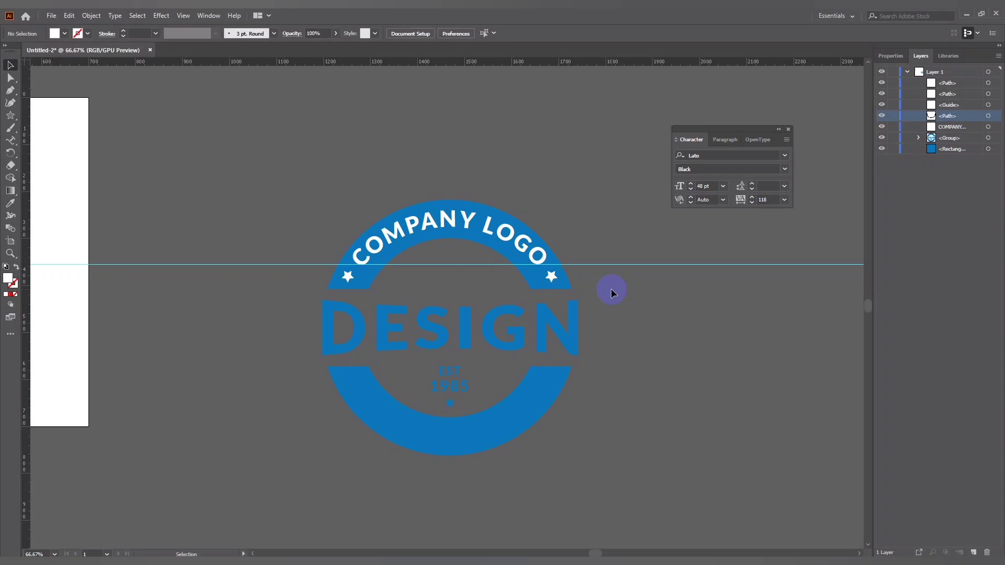
Type 'TEGLINE HERE' along the half-circle arc path left of the badge.
key(ctrl+minus)
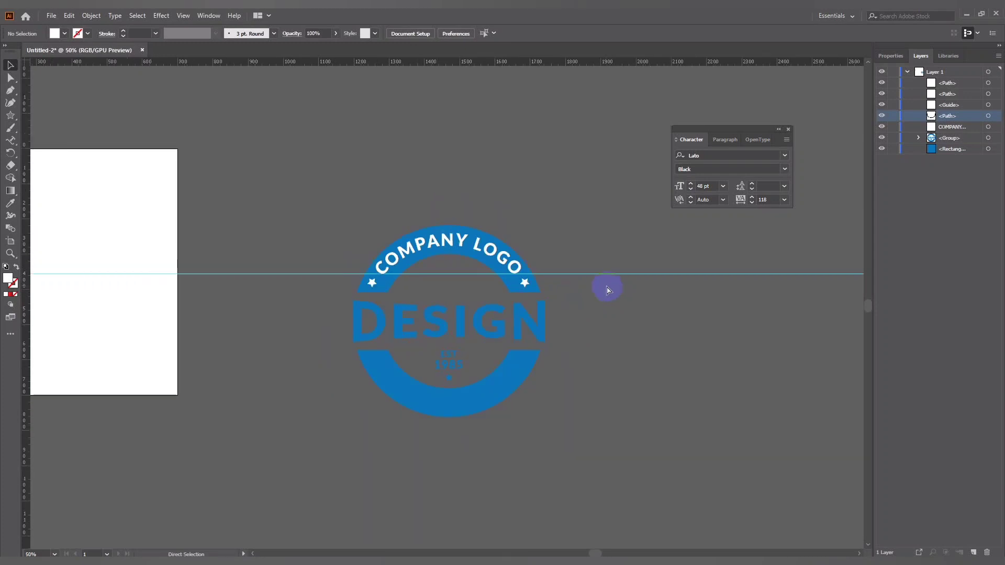
key(ctrl+plus)
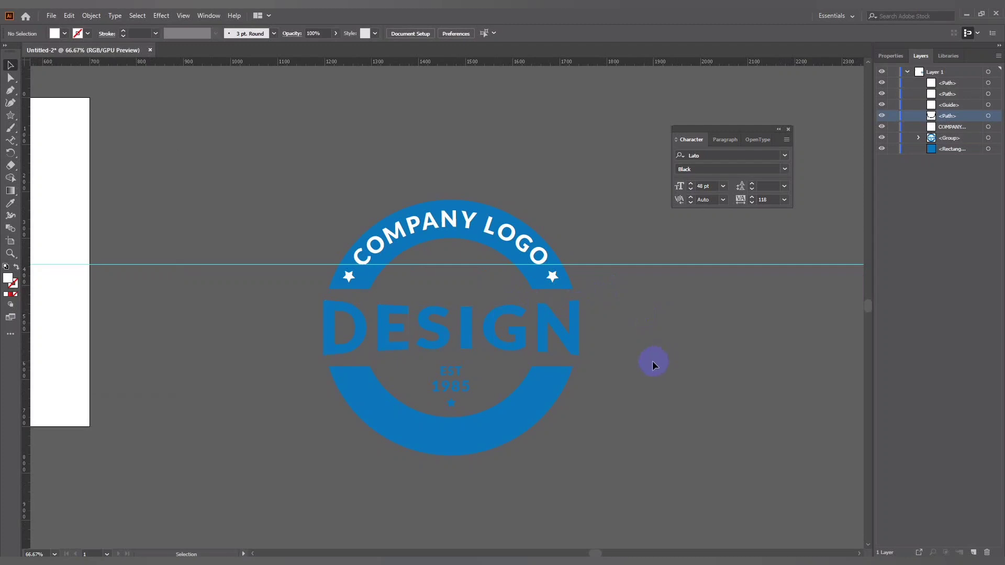
scroll(652, 360, down, 2)
drag(184, 374, 263, 454)
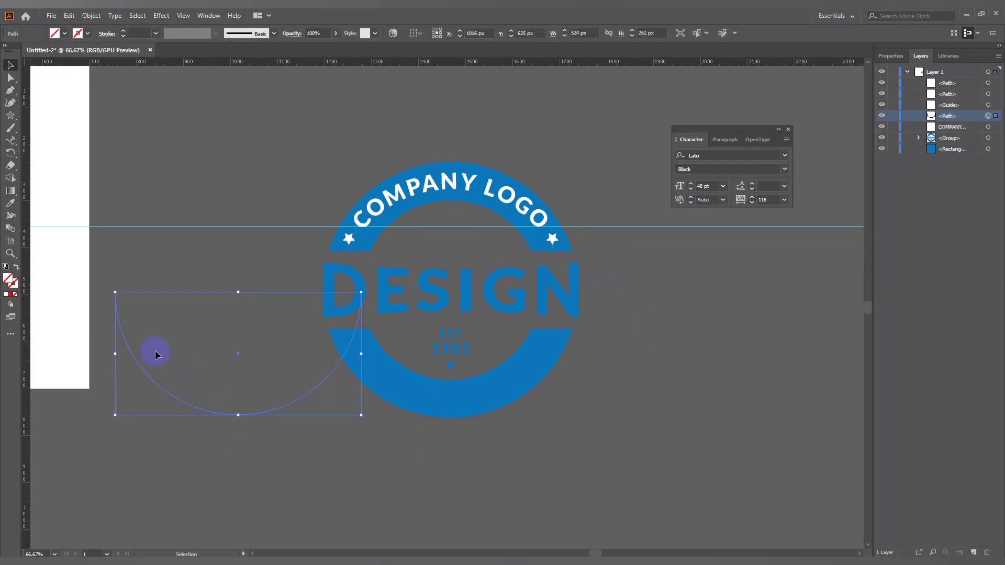
click(11, 140)
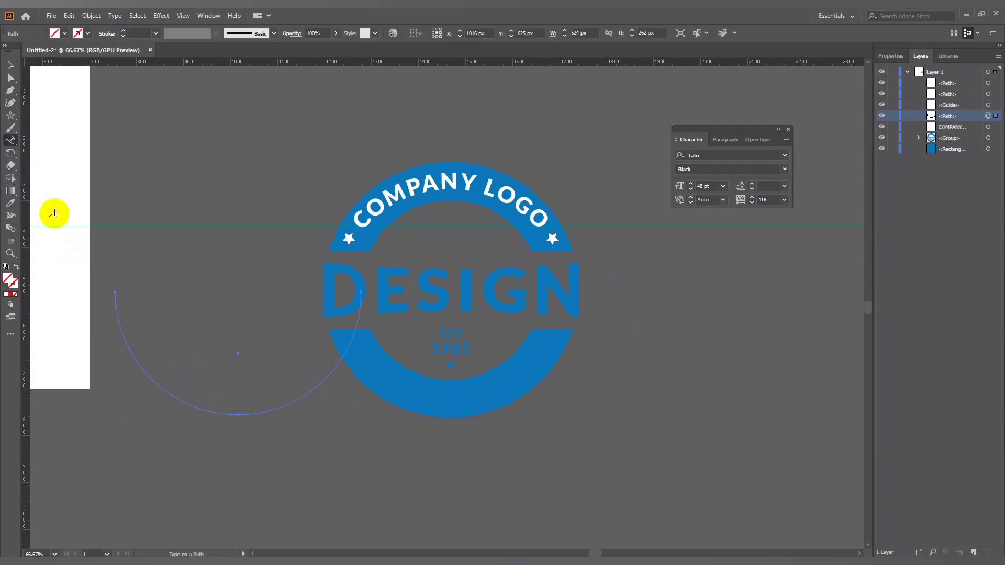
click(114, 290)
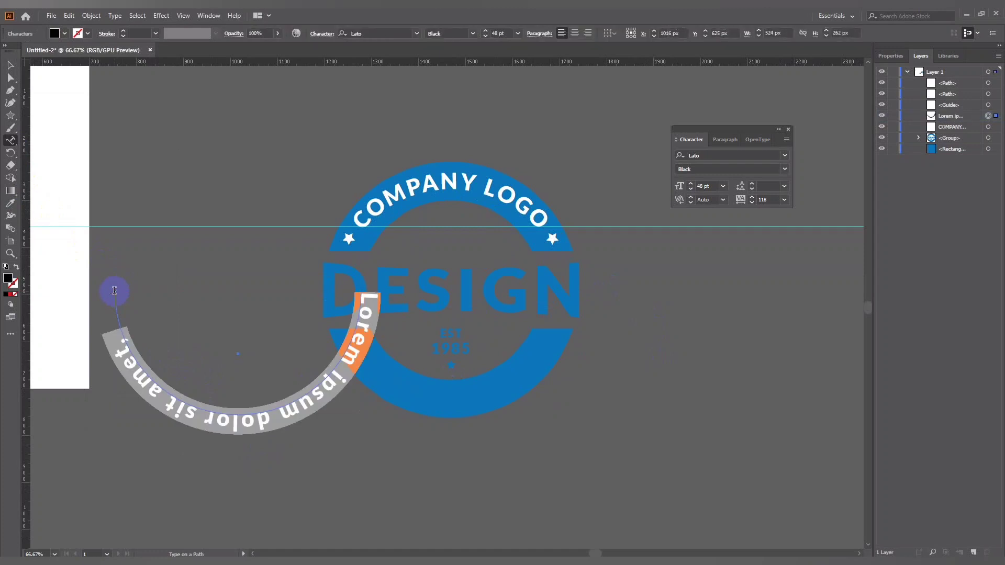
text(T)
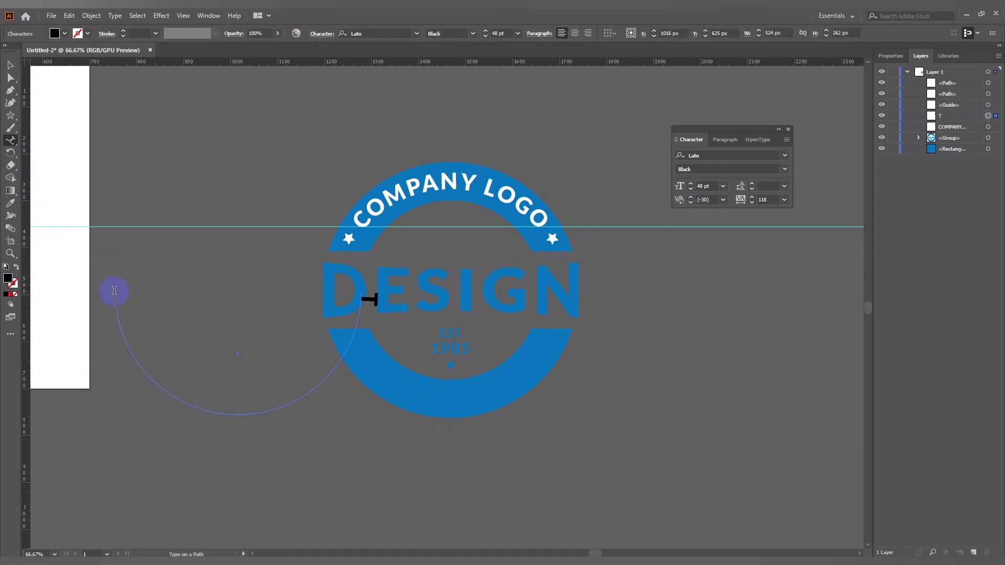
text(EG)
text(LINE HE)
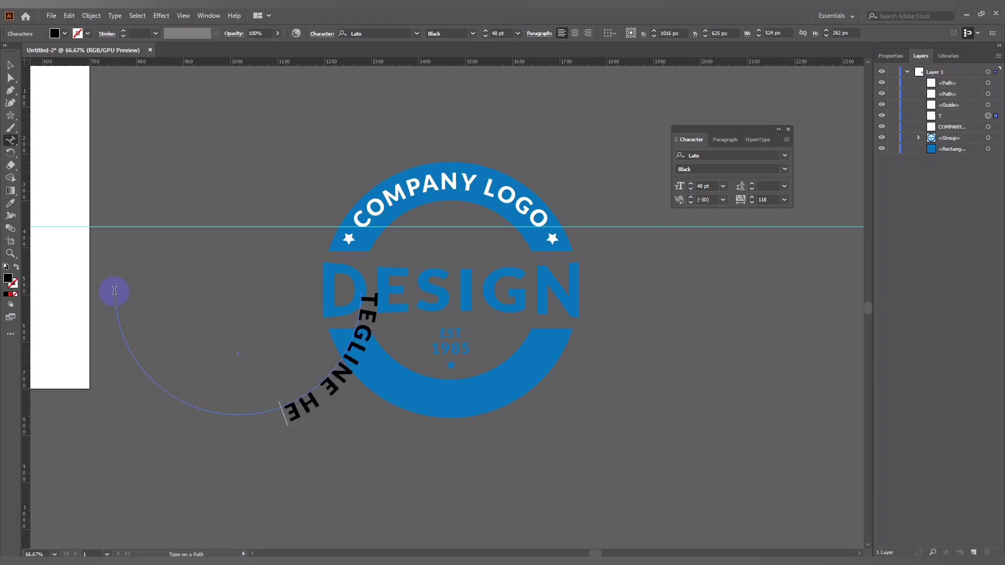
text(RE)
Flip TEGLINE HERE to the bottom of its arc and slide its start point.
click(10, 65)
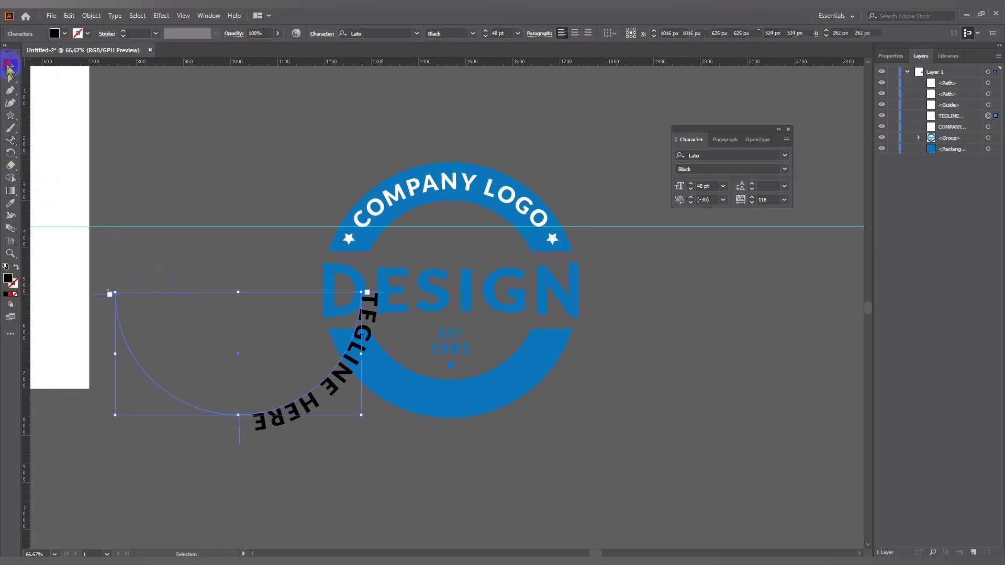
mouse_move(239, 443)
mouse_down()
mouse_move(236, 409)
mouse_move(265, 396)
mouse_up()
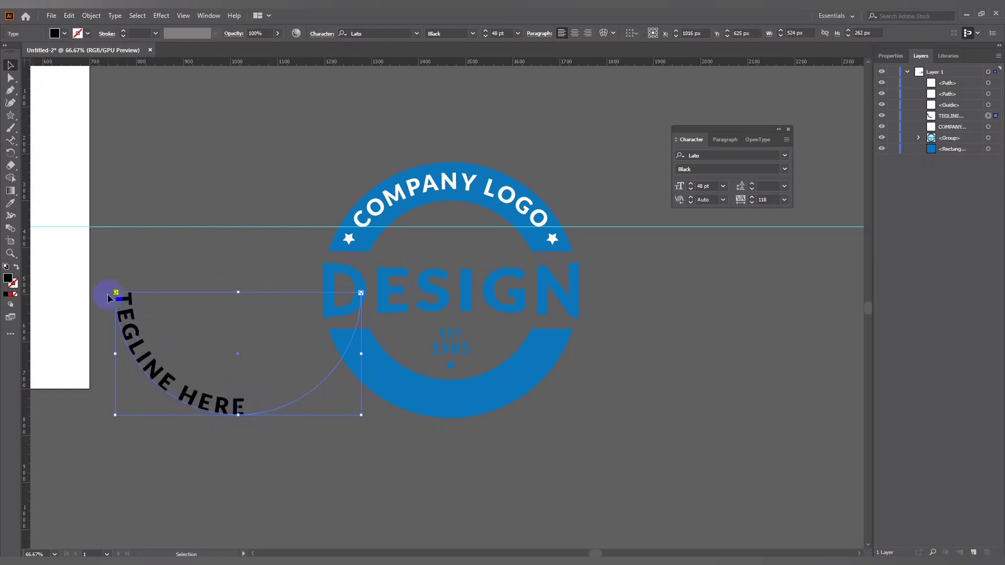
drag(109, 286, 132, 306)
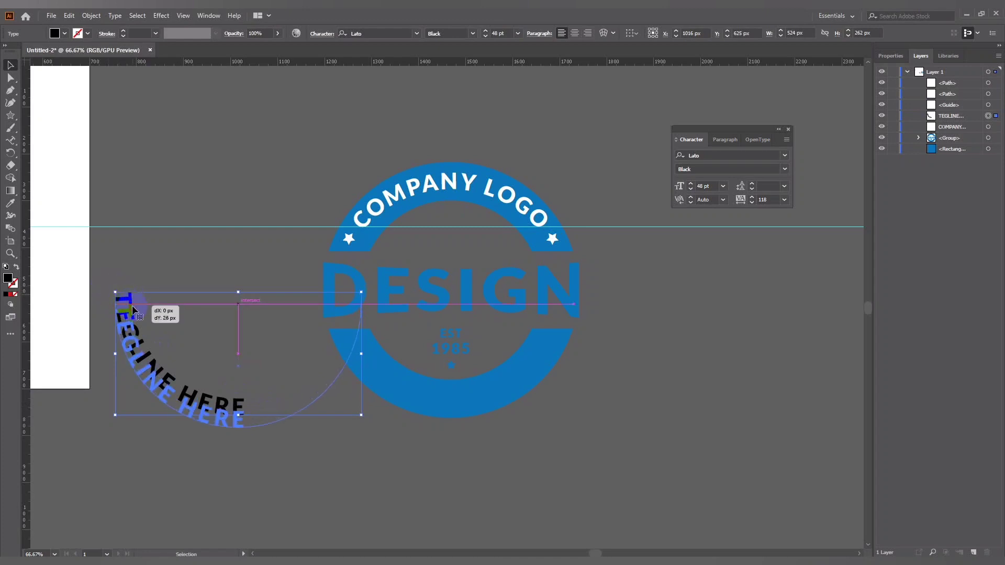
click(238, 419)
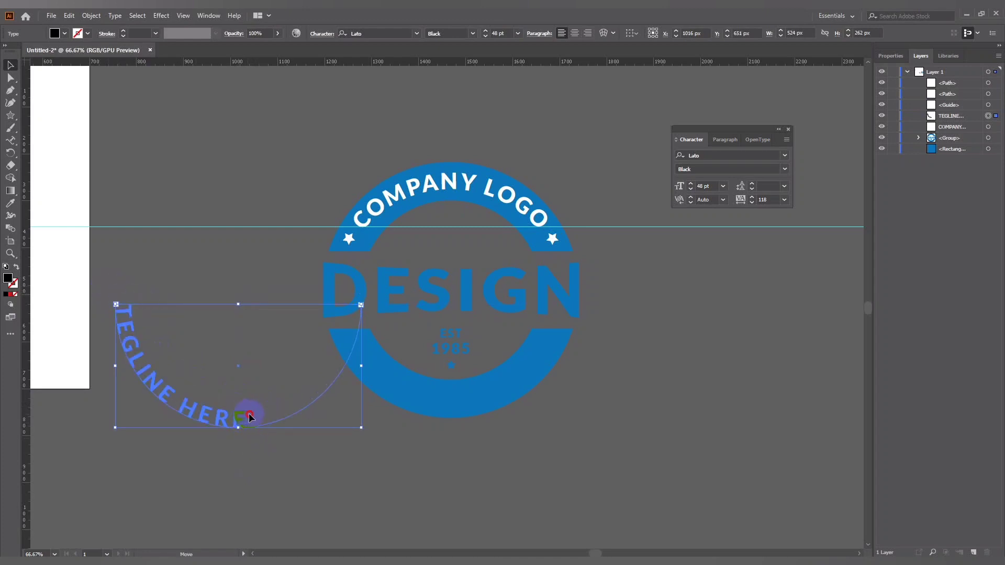
click(167, 466)
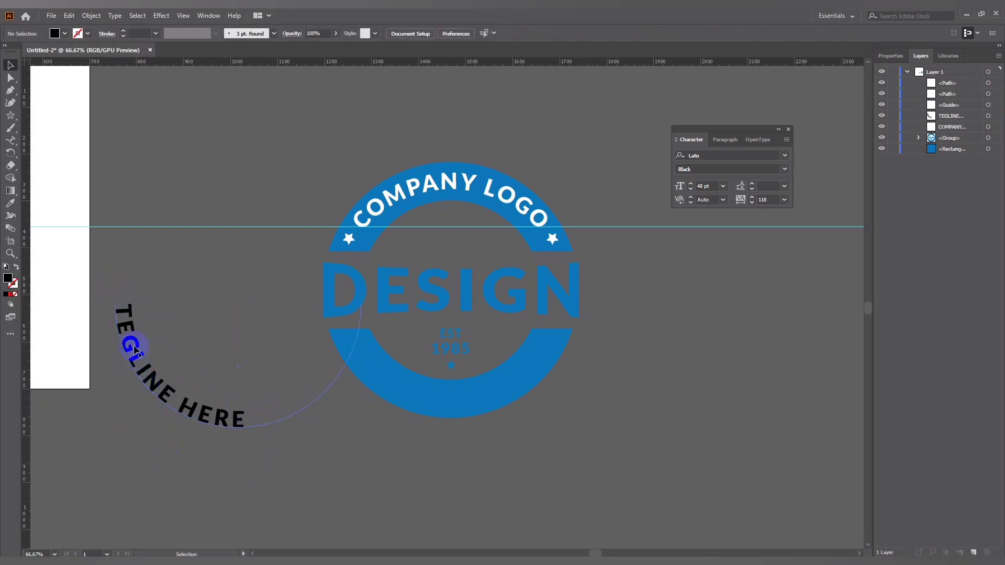
click(128, 347)
drag(116, 304, 150, 377)
Move the curved TEGLINE HERE text up beside the badge's left edge.
click(247, 494)
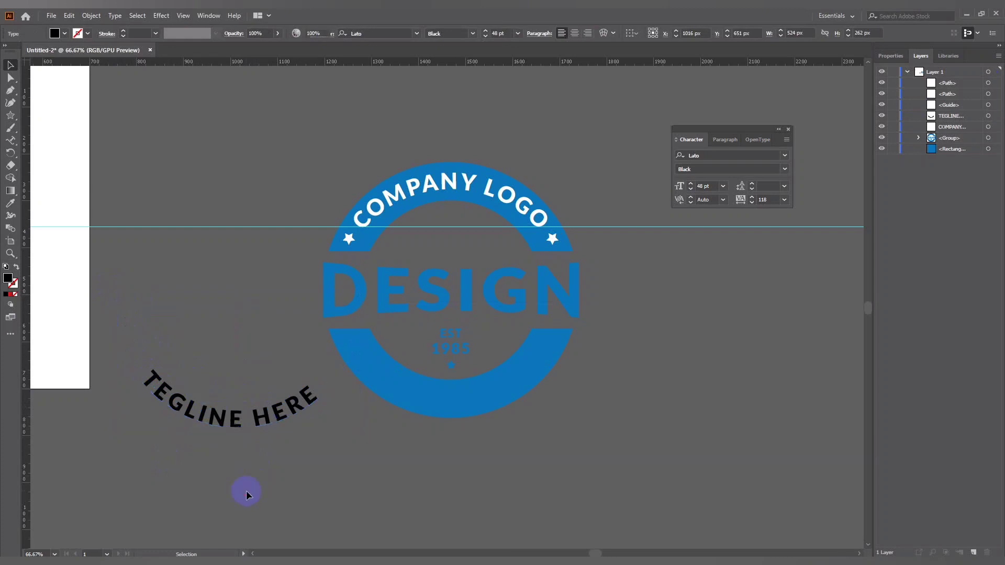
click(248, 422)
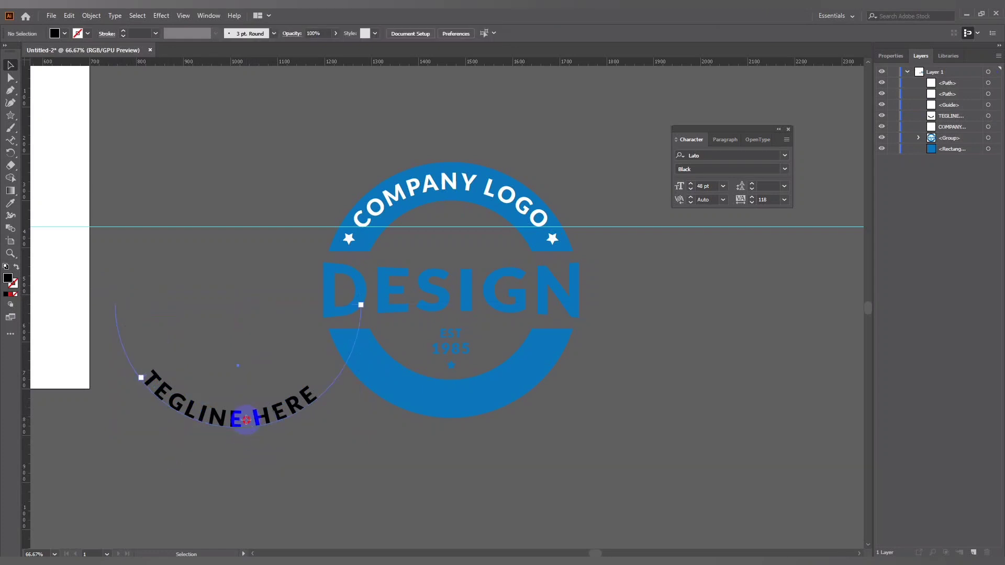
mouse_move(248, 424)
mouse_down()
mouse_move(231, 277)
mouse_move(228, 290)
mouse_up()
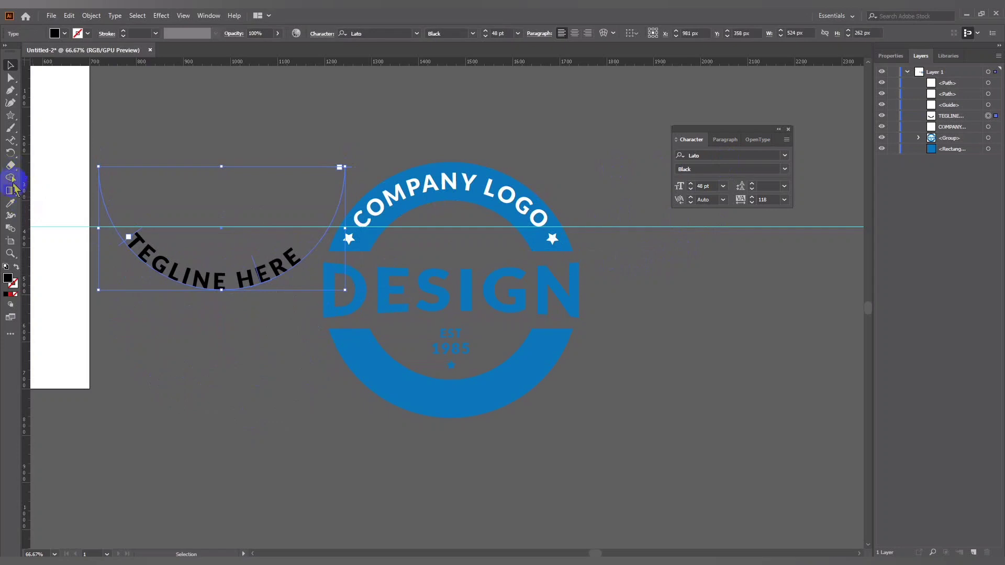
Colour TEGLINE HERE white by sampling the logo's white lettering.
click(10, 203)
click(58, 180)
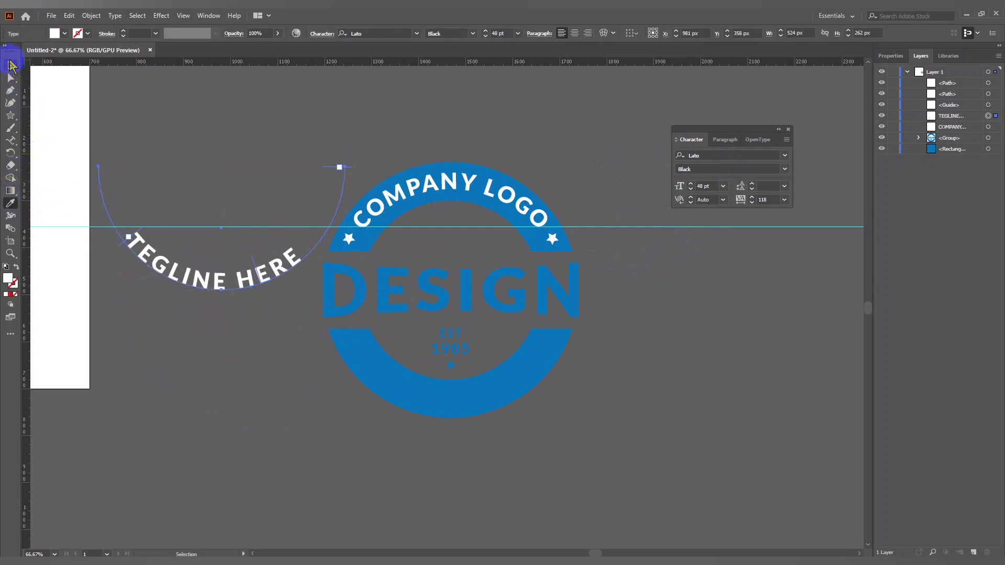
click(12, 66)
click(244, 260)
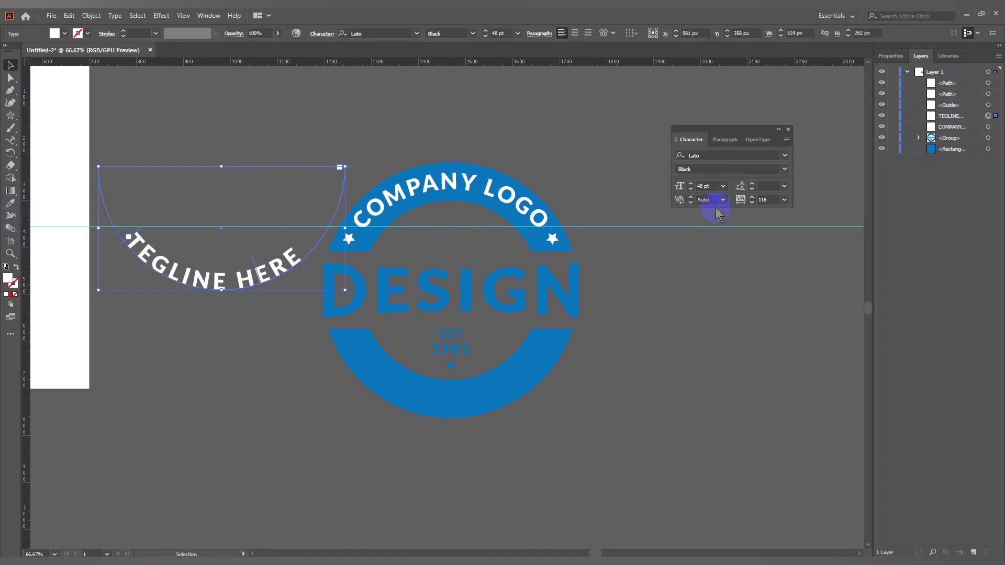
Widen TEGLINE HERE's tracking to about 223 and centre it along the arc.
click(784, 200)
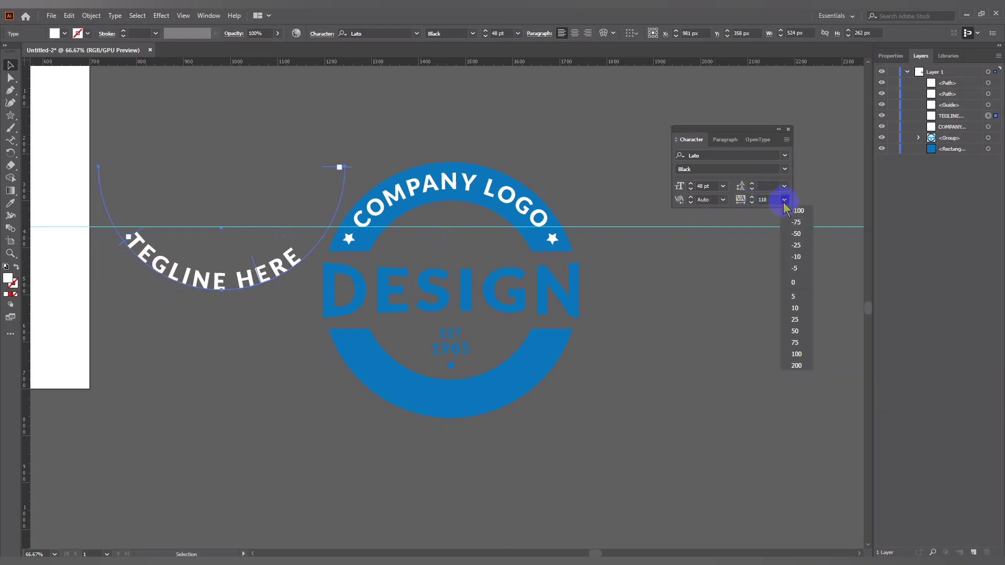
click(795, 365)
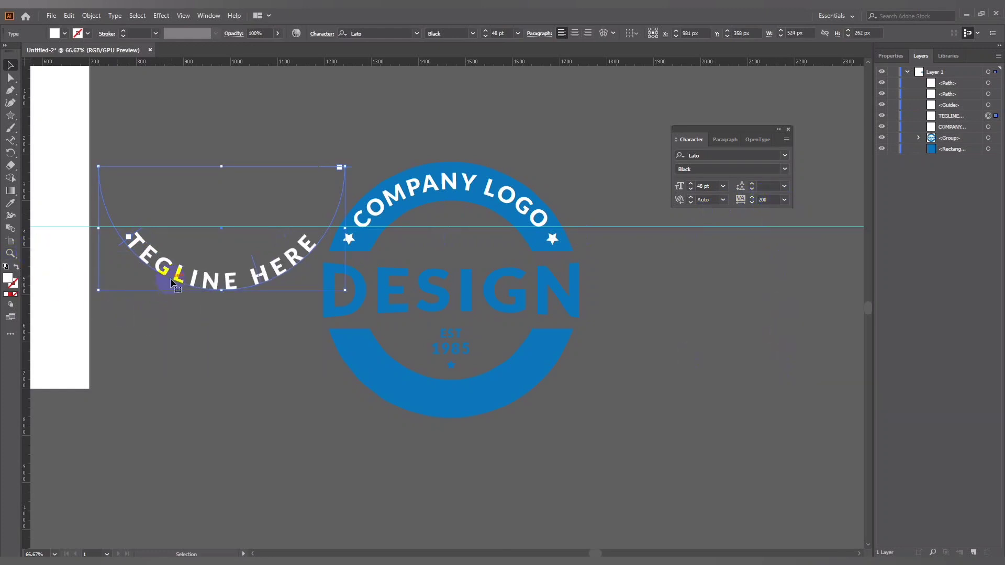
drag(121, 243, 129, 250)
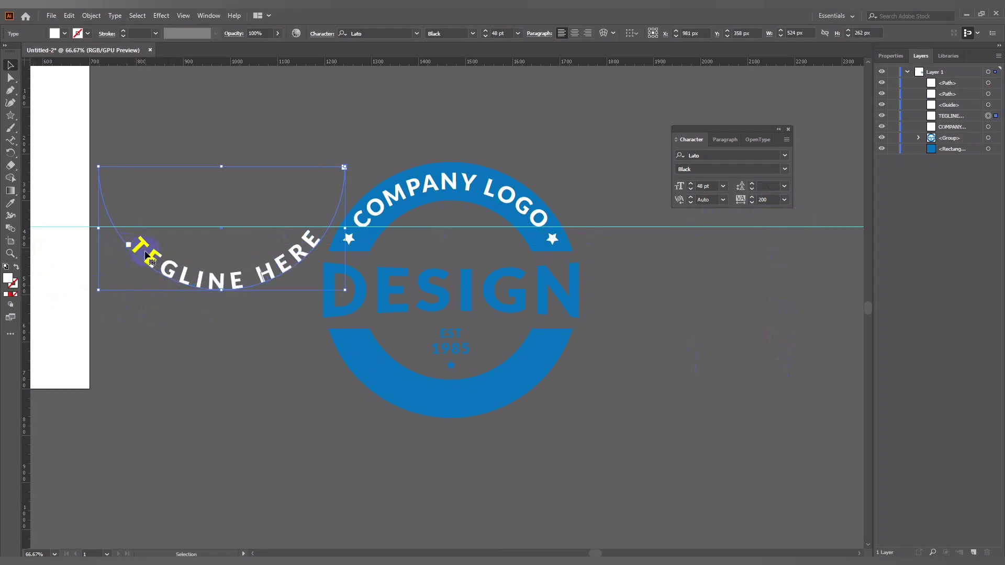
click(774, 199)
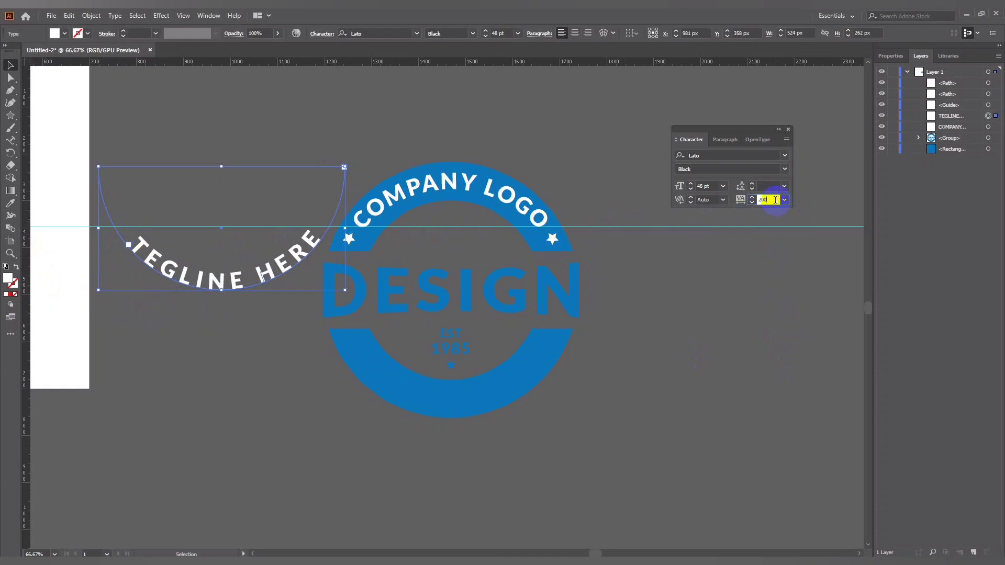
key(Up)
key(Up)
key(Up)
key(Up)
key(Up)
key(Up)
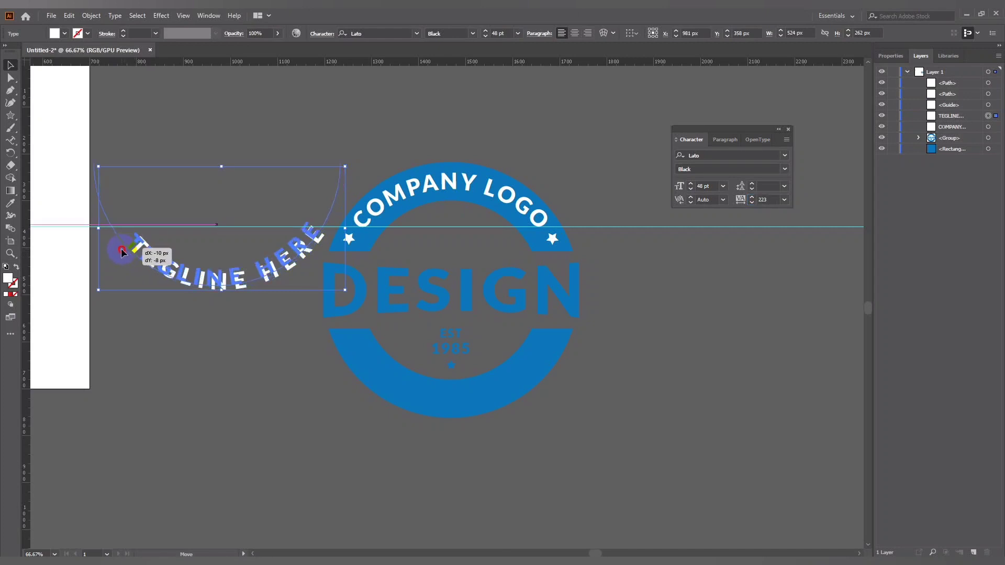
drag(126, 250, 185, 253)
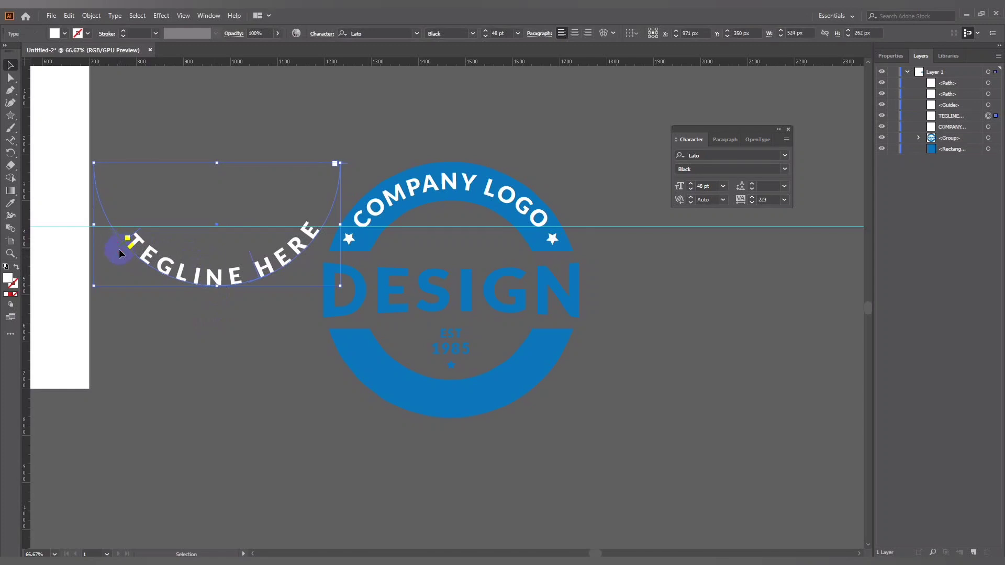
drag(116, 251, 113, 244)
Move the curved TEGLINE HERE text onto the bottom of the blue ring.
click(169, 315)
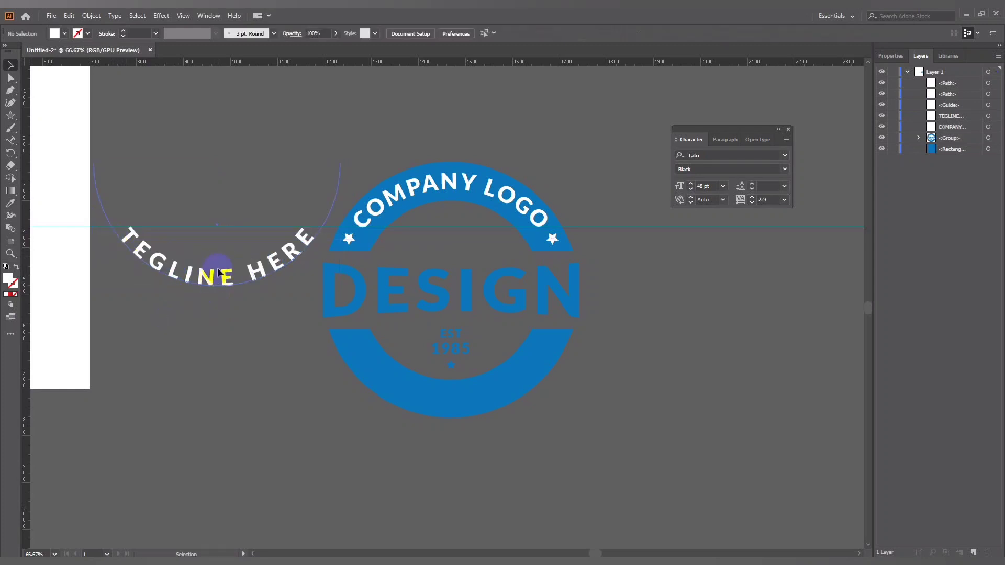
drag(222, 280, 457, 403)
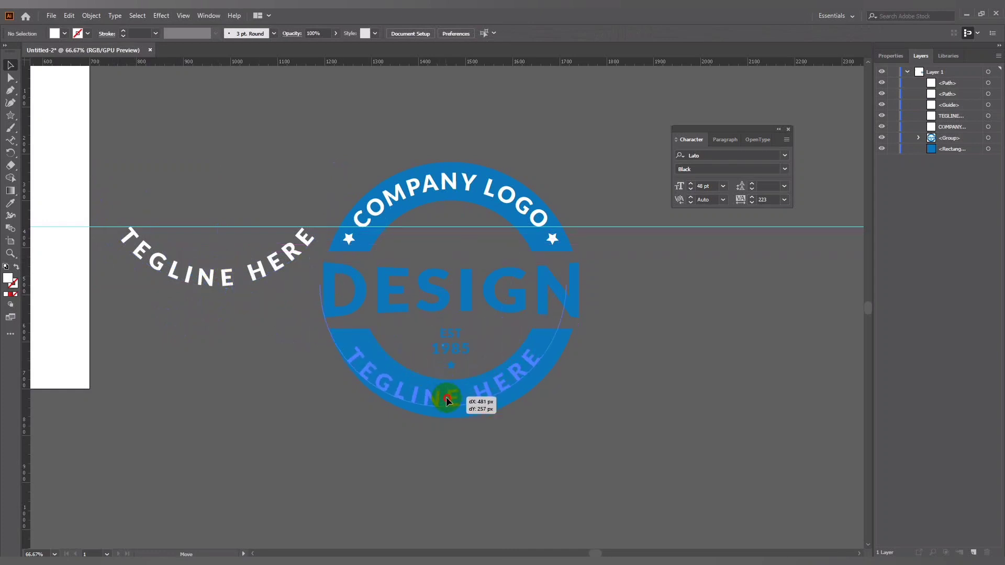
drag(457, 403, 455, 399)
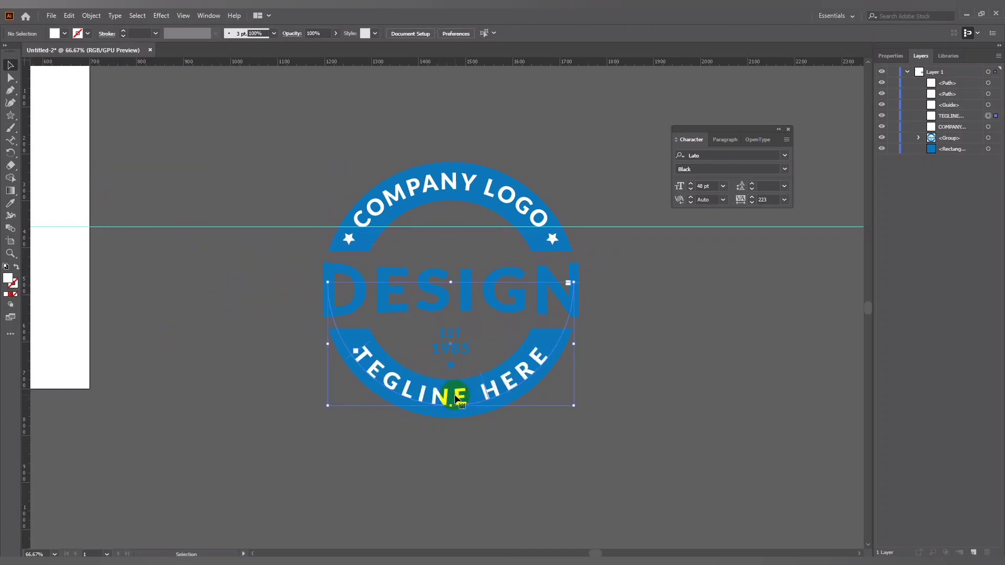
click(415, 493)
Copy the badge's left star straight down to the lower-left end of TEGLINE HERE.
mouse_move(493, 466)
mouse_down()
mouse_move(421, 496)
mouse_move(428, 483)
mouse_up()
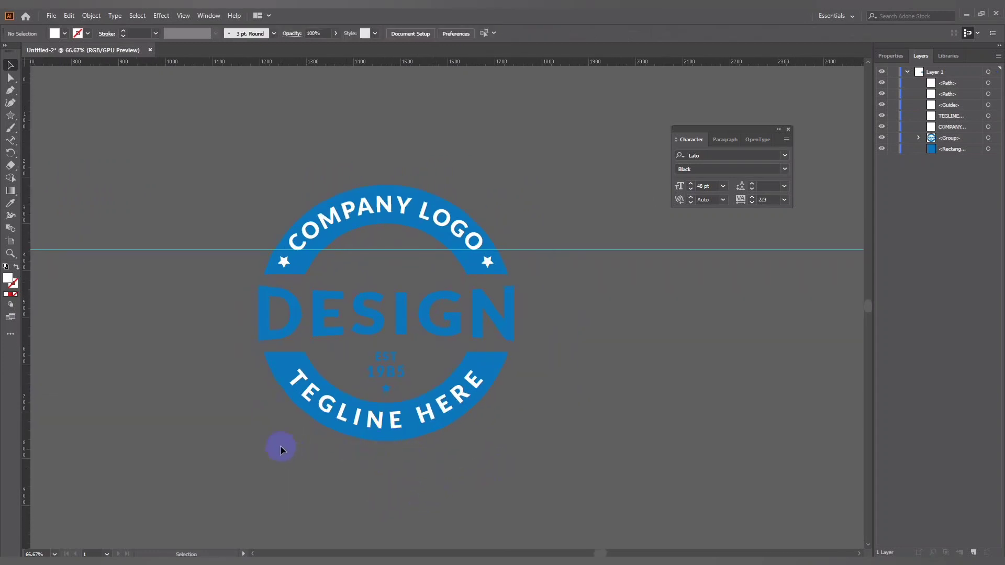
click(281, 257)
drag(284, 264, 287, 366)
Copy the lower-left star across to the right end of TEGLINE HERE.
click(236, 451)
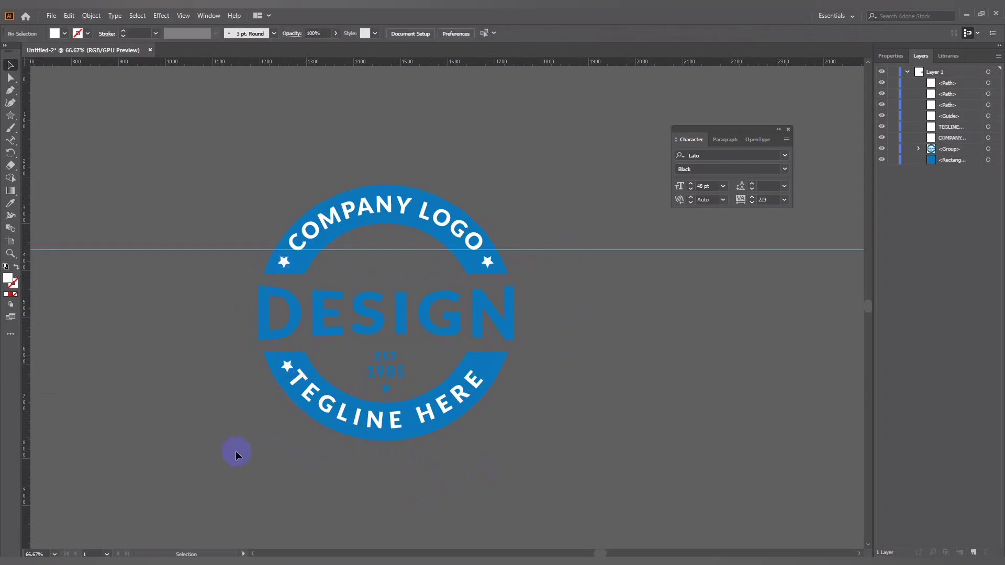
click(287, 368)
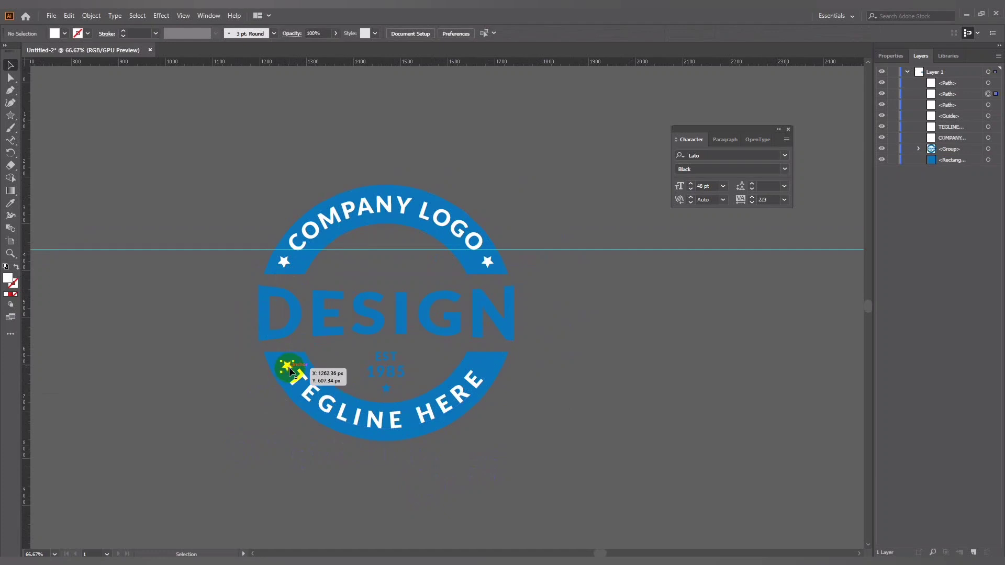
drag(290, 370, 484, 377)
click(619, 396)
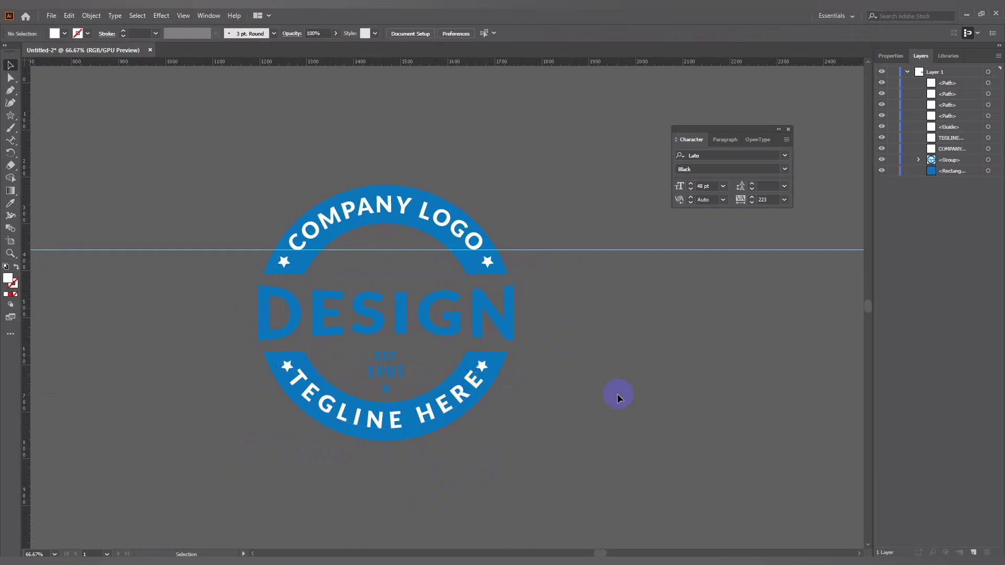
Check both lower stars' placement and delete the horizontal guide.
click(481, 366)
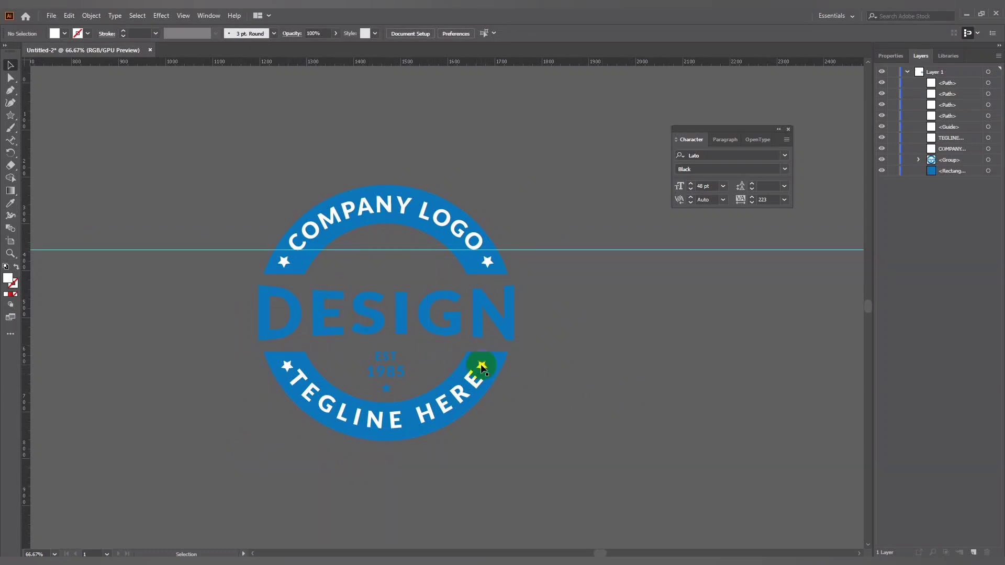
shift+click(287, 367)
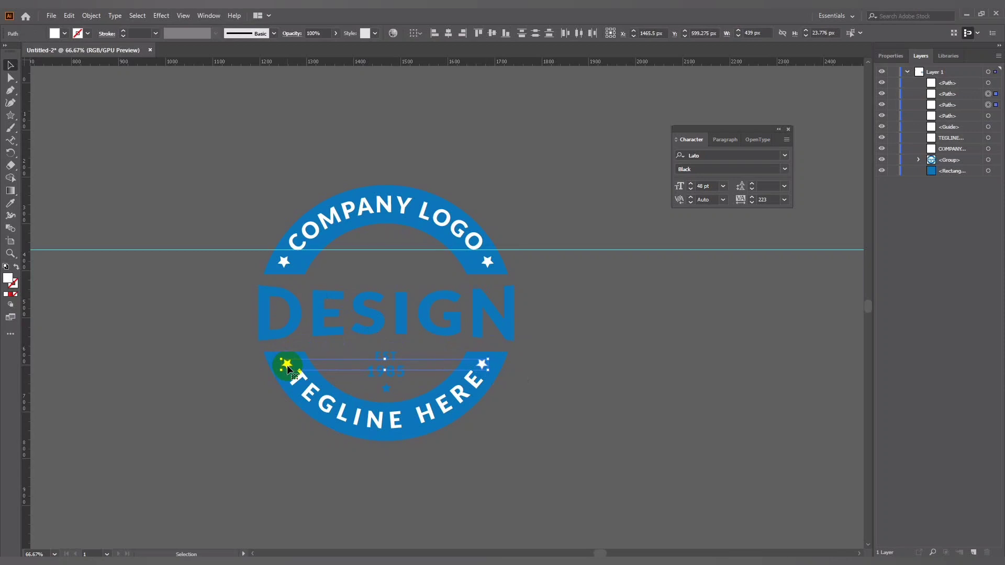
click(567, 383)
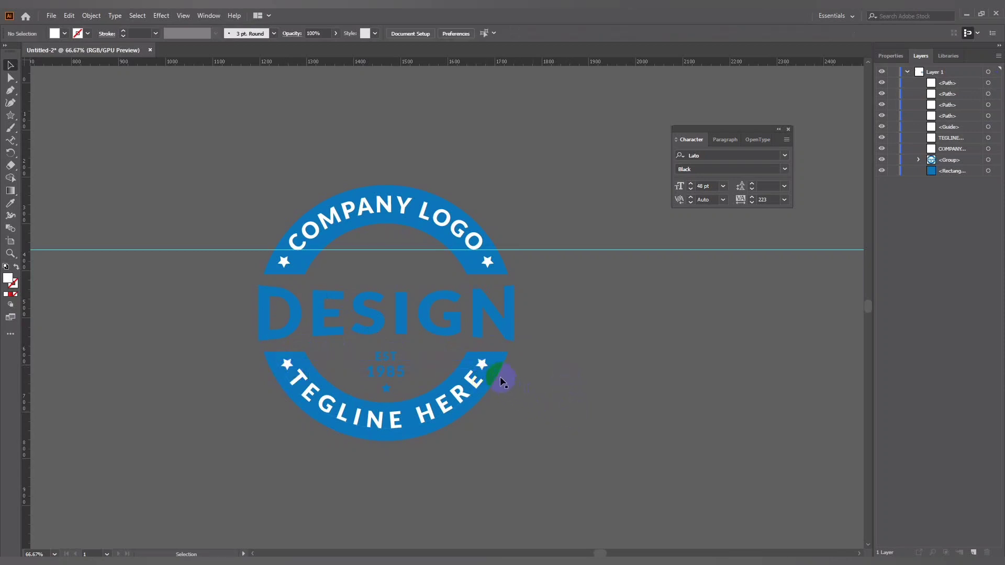
click(483, 365)
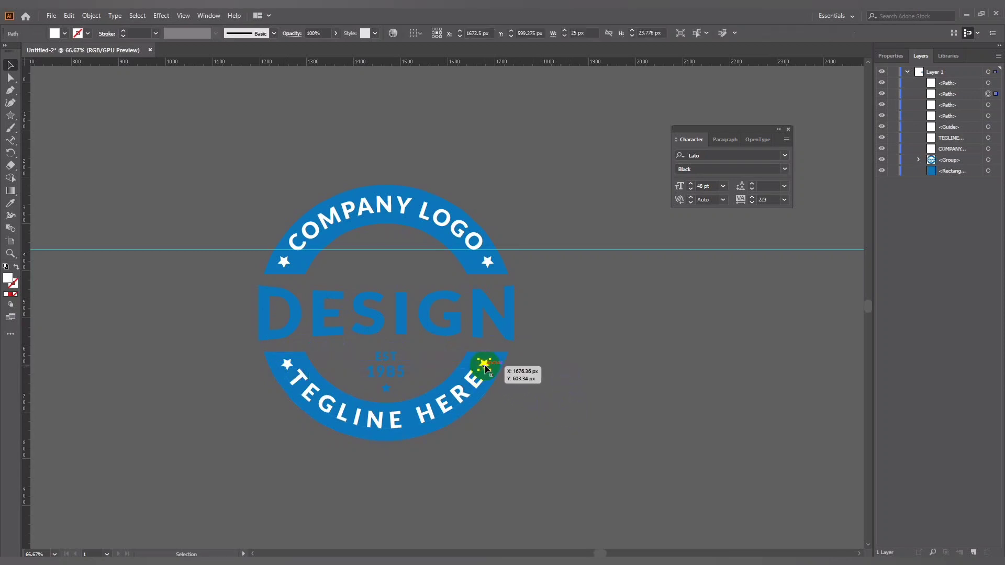
click(610, 392)
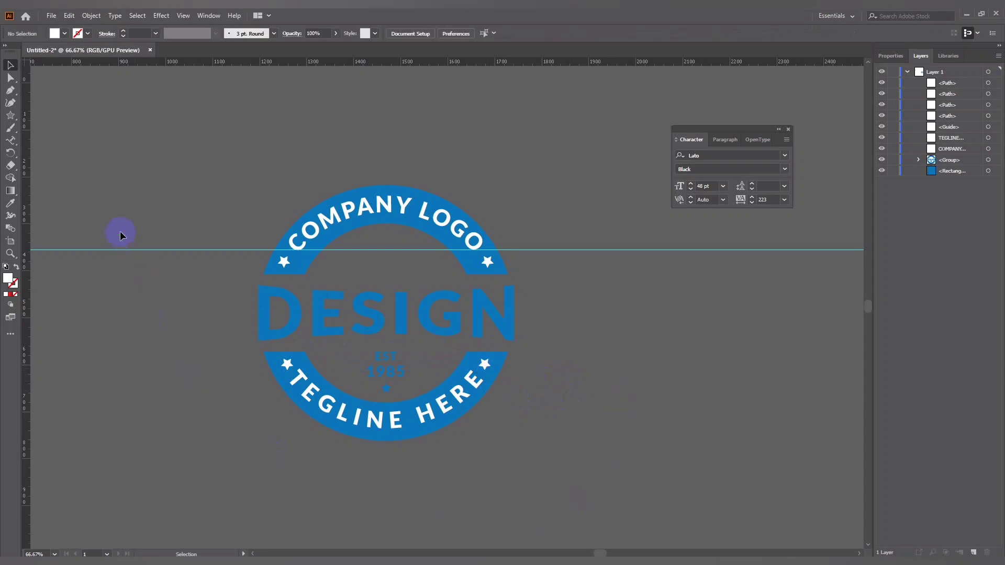
key(Delete)
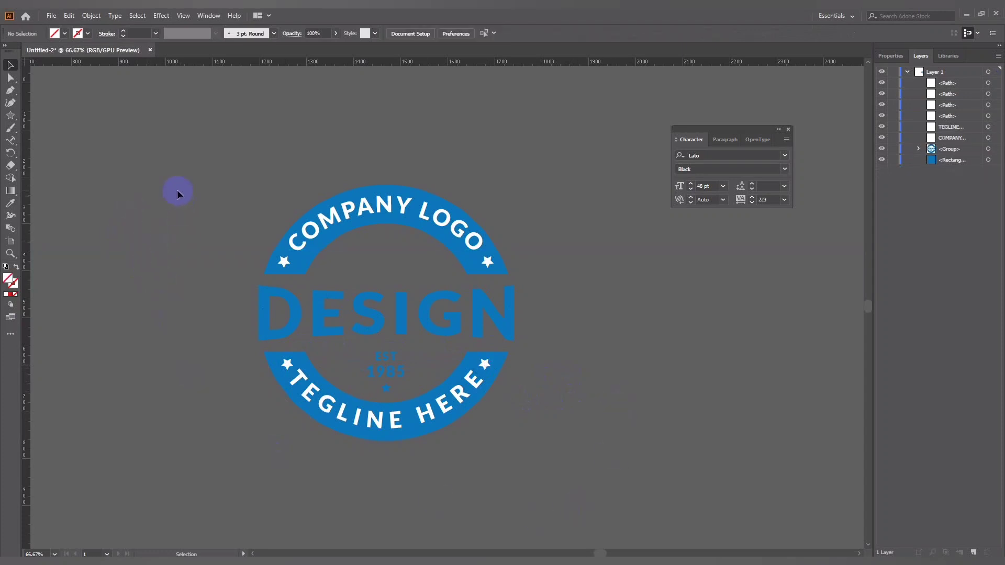
Group all the badge elements into one logo.
drag(527, 438, 466, 380)
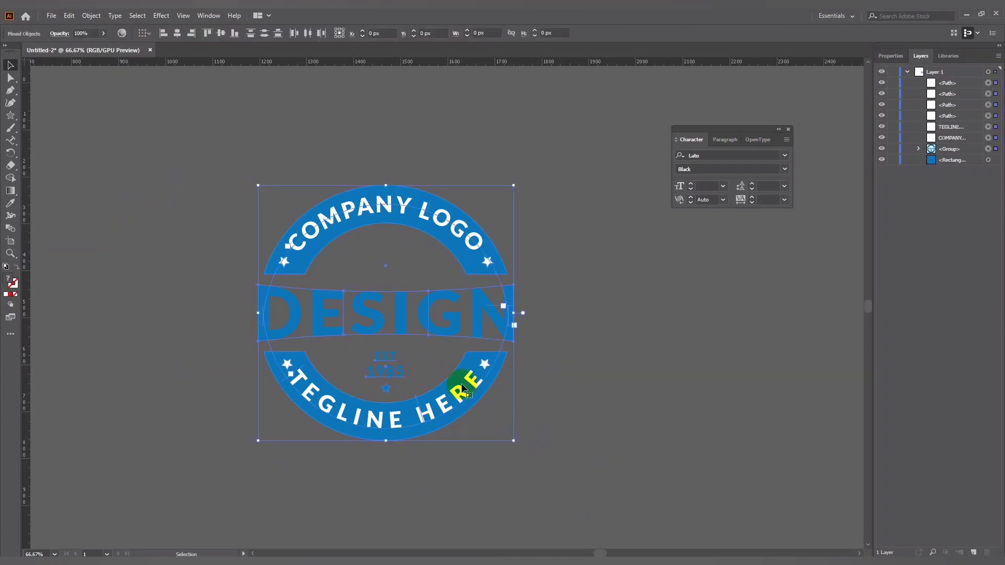
right_click(467, 379)
click(503, 437)
Move the logo group onto the white artboard and centre it.
click(479, 464)
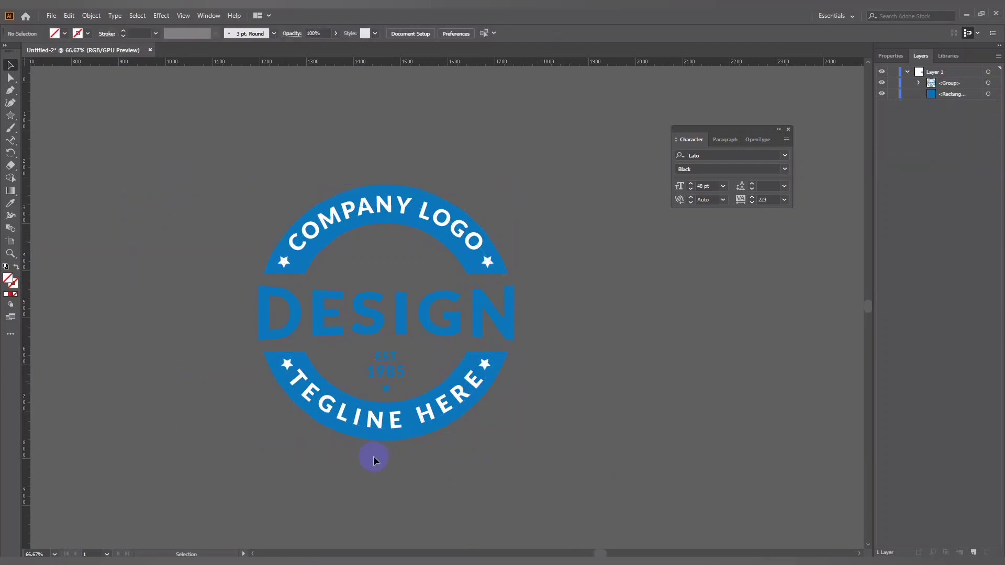
key(ctrl+minus)
drag(360, 461, 500, 466)
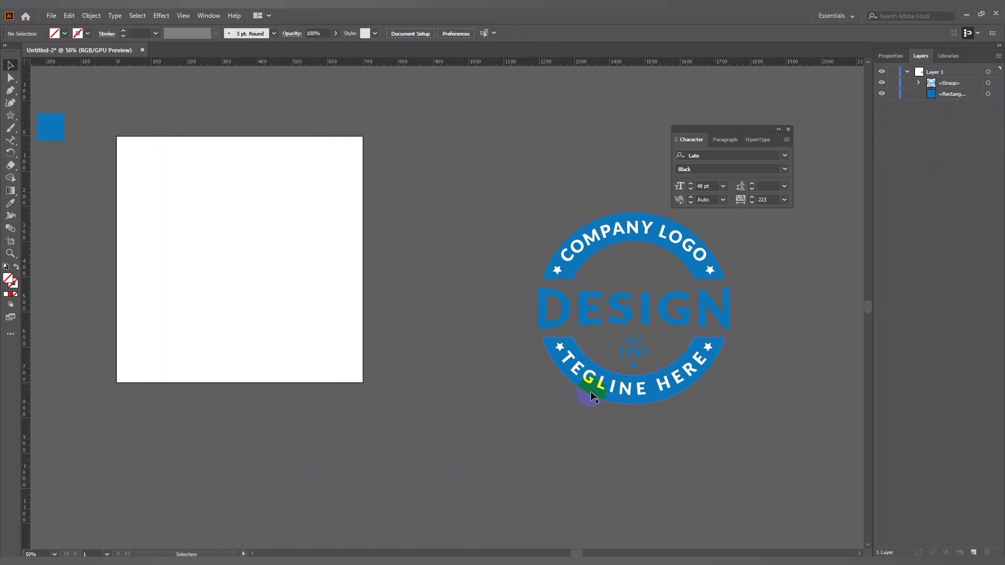
drag(590, 392, 202, 332)
click(352, 336)
key(ctrl+plus)
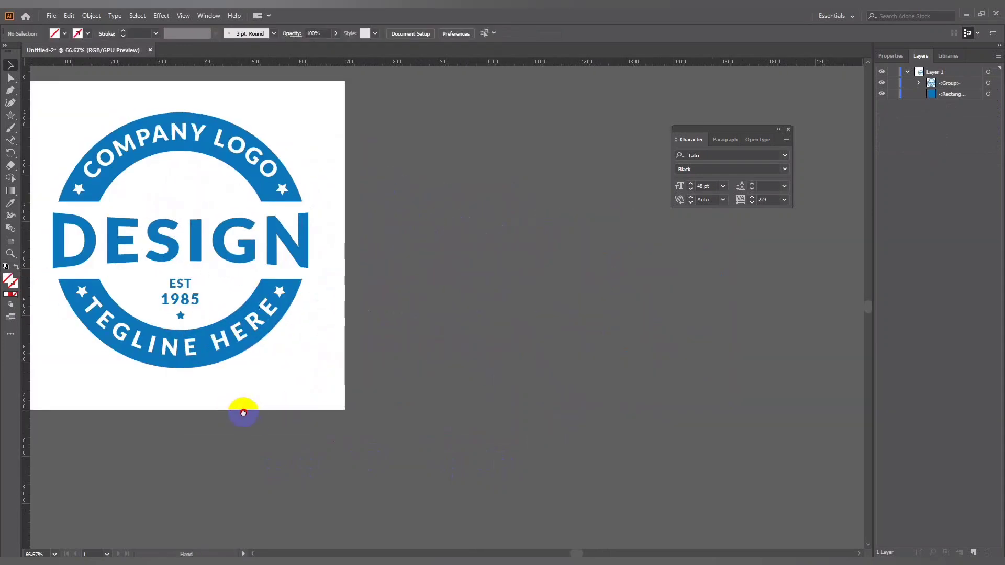
mouse_move(243, 413)
mouse_down()
mouse_move(524, 466)
mouse_move(484, 457)
mouse_up()
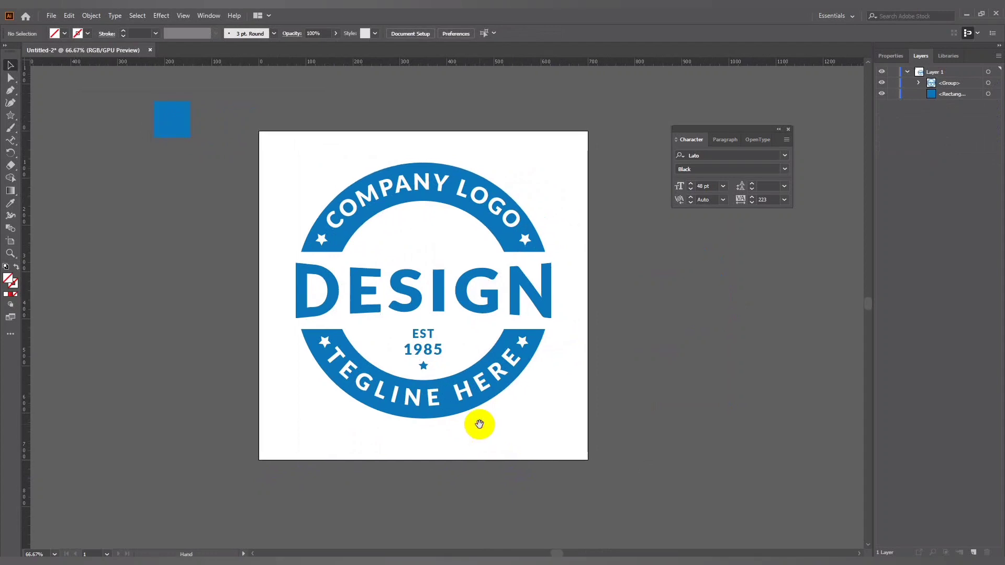
click(456, 399)
click(538, 413)
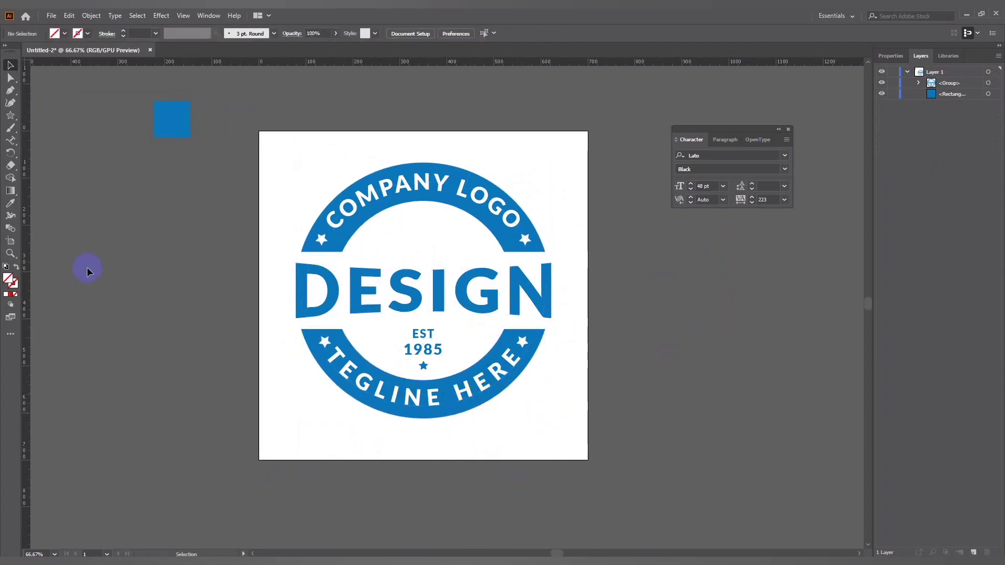
Draw a rectangle from the artboard's top-left corner, then undo the mistaken small one.
click(10, 117)
click(52, 103)
drag(262, 130, 301, 216)
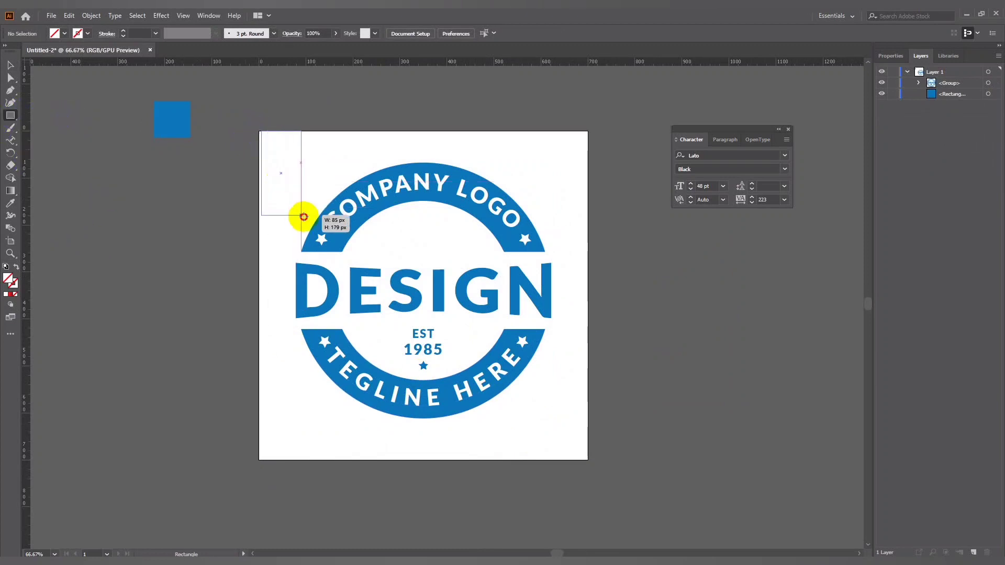
key(ctrl+z)
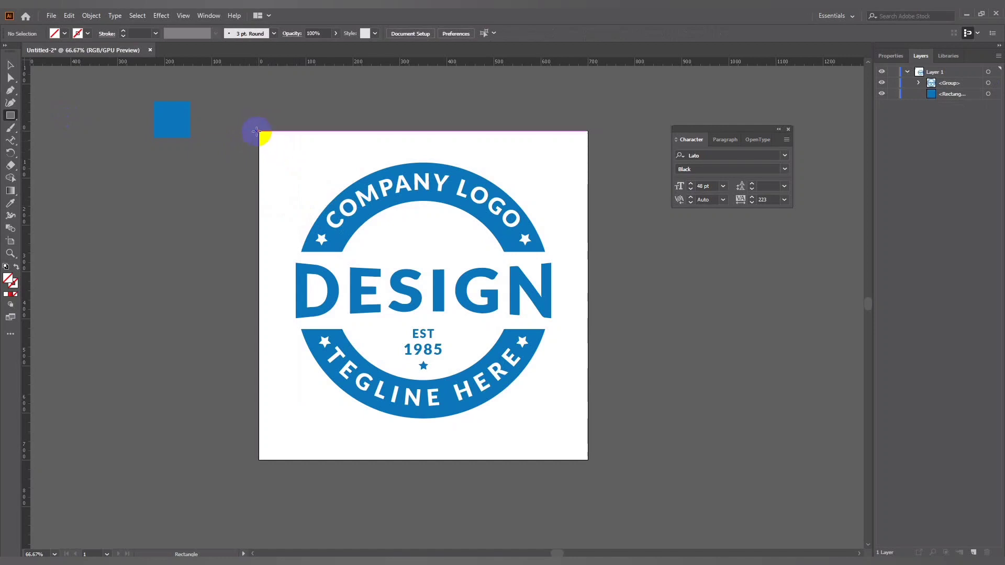
Draw a 700 by 700 square over the artboard, fill it black, and send it behind the logo.
drag(259, 129, 590, 458)
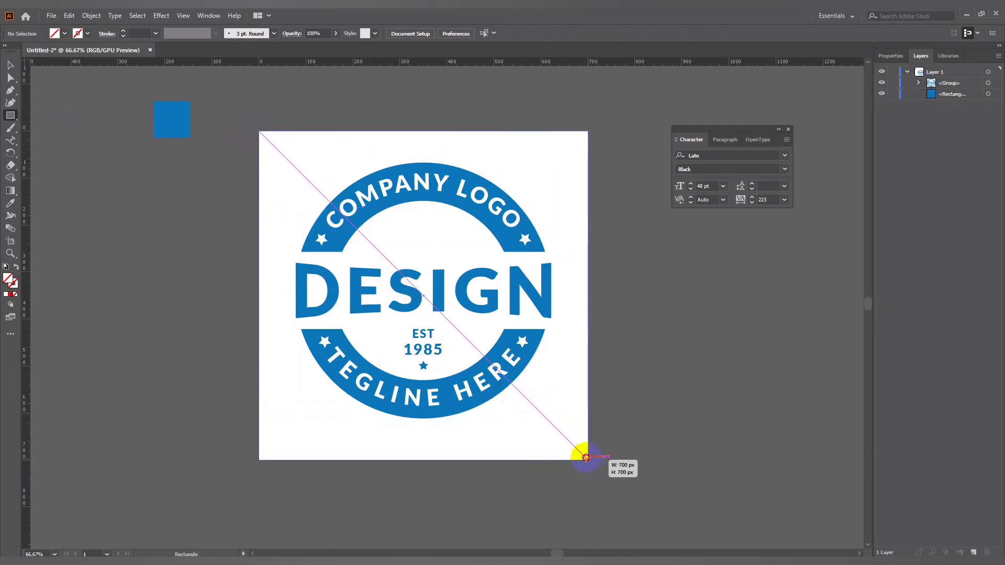
drag(591, 459, 588, 459)
key(v)
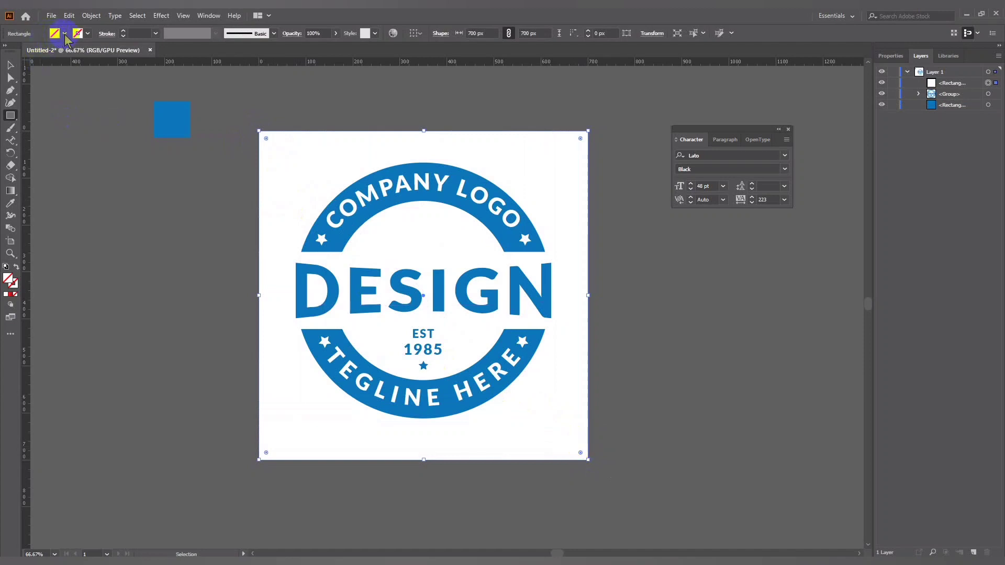
click(65, 33)
click(28, 51)
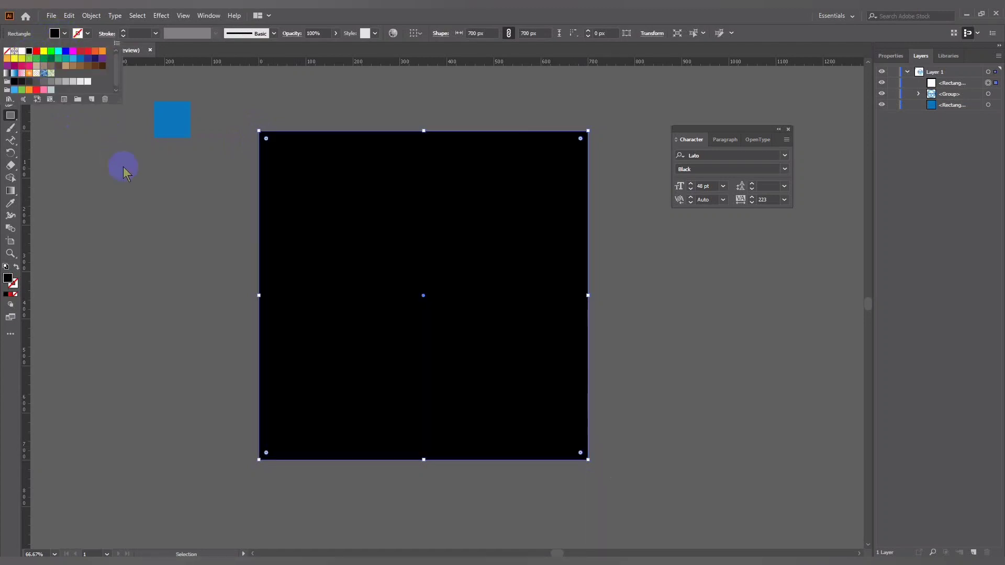
key(ctrl+shift+bracketleft)
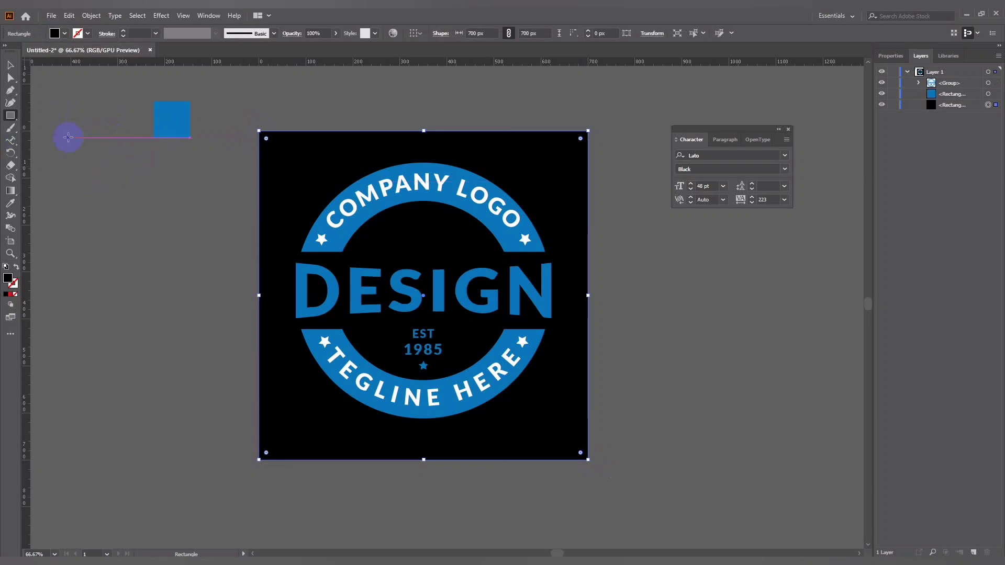
Change the background square's fill to an off-white swatch.
click(65, 33)
click(80, 82)
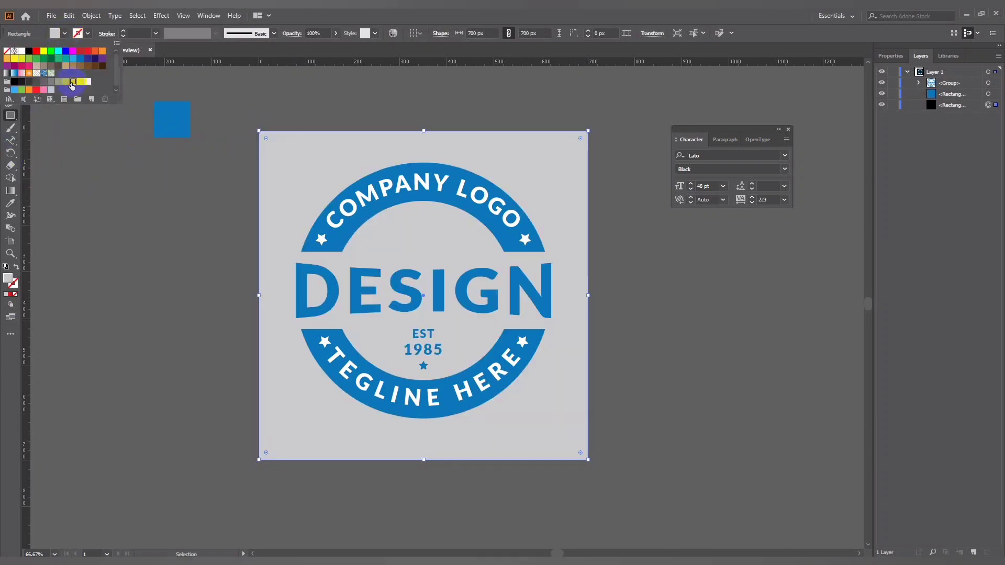
click(87, 82)
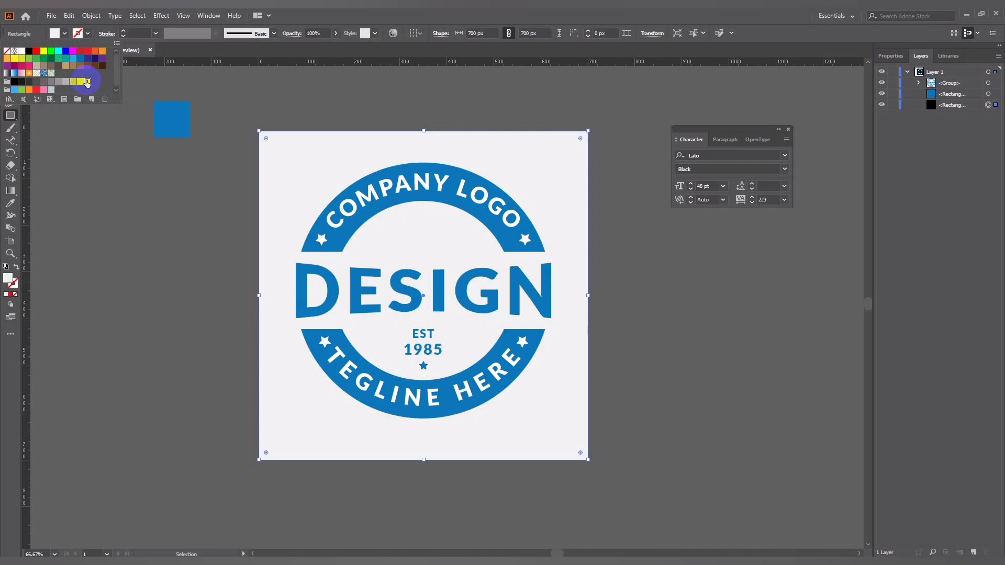
click(22, 52)
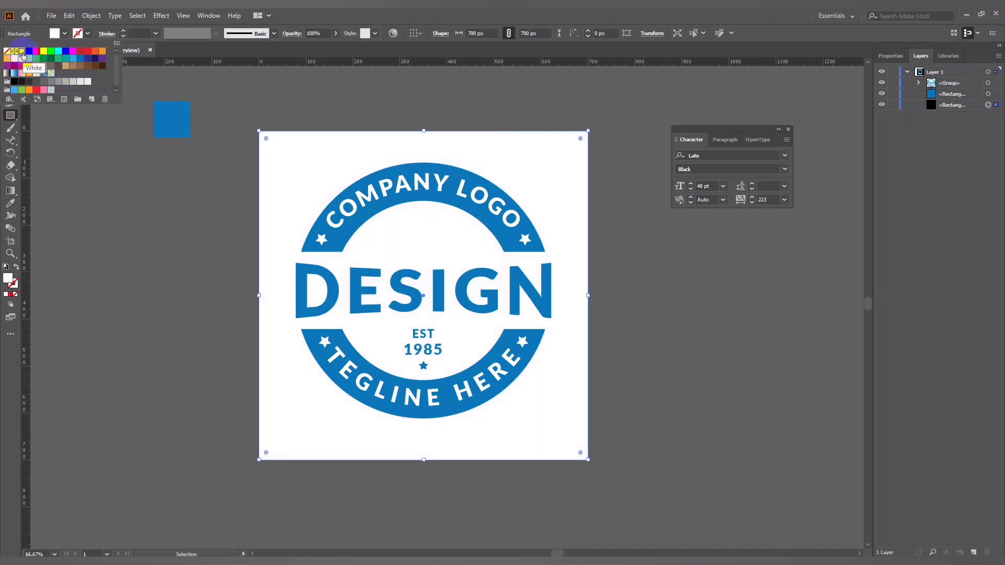
click(88, 82)
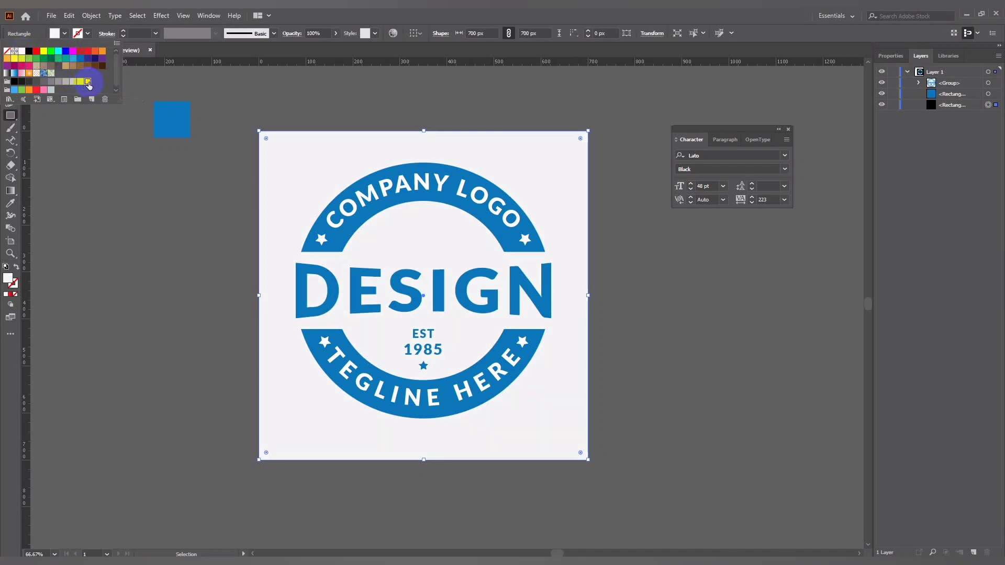
Hide the small blue sample square in the Layers panel.
click(10, 65)
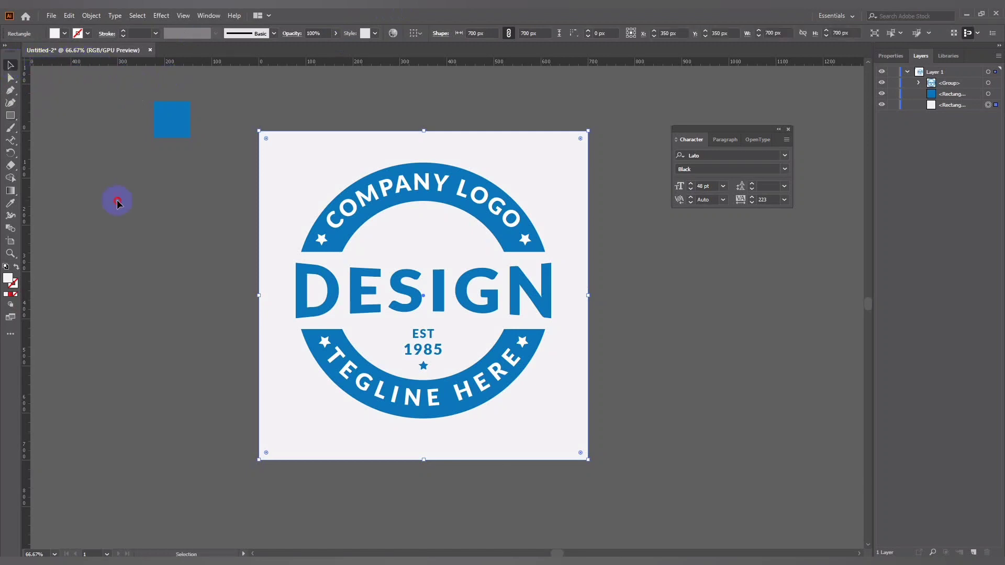
click(116, 202)
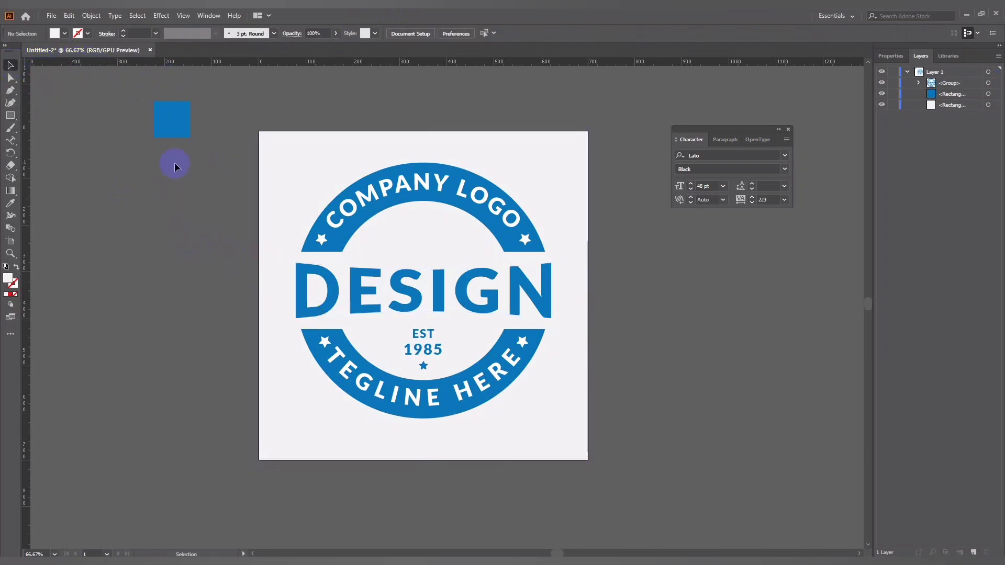
click(175, 132)
click(882, 94)
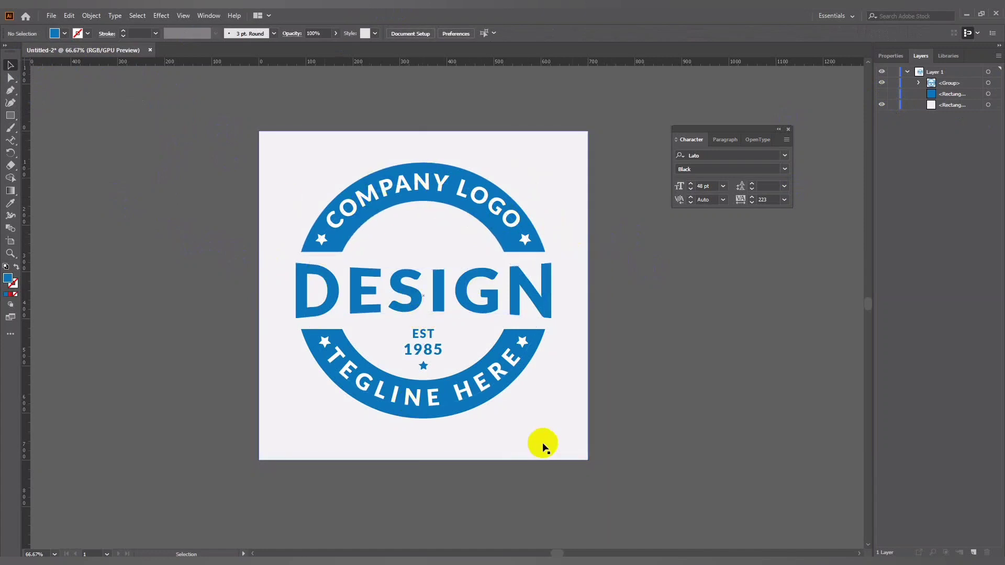
click(579, 512)
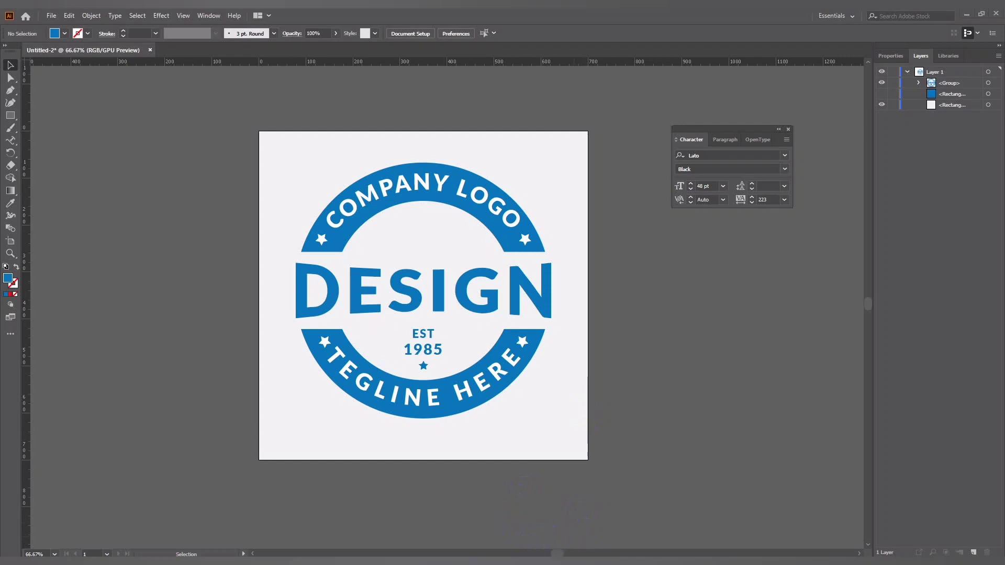
Add a new BRAND text object to the left of the artboard.
click(10, 140)
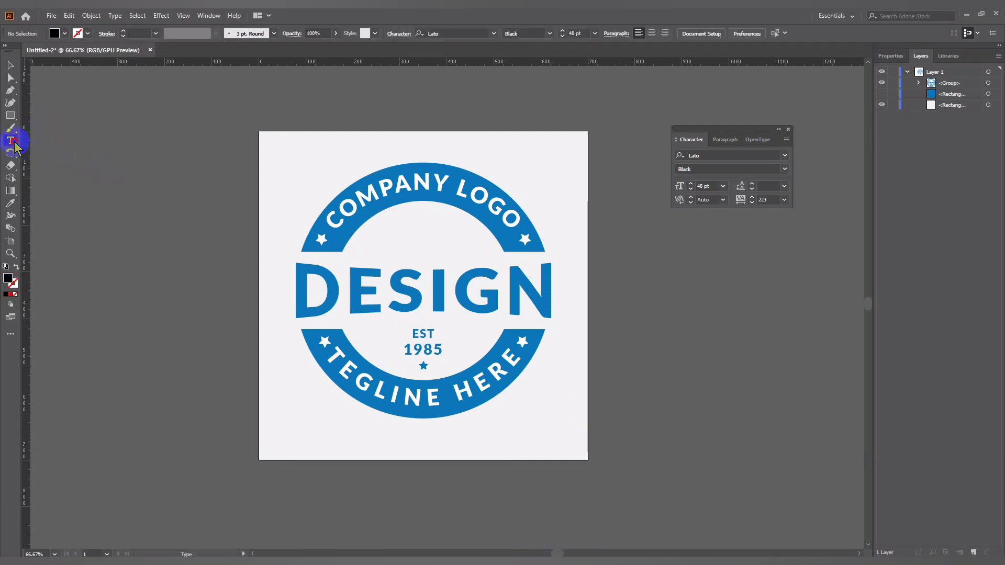
click(125, 202)
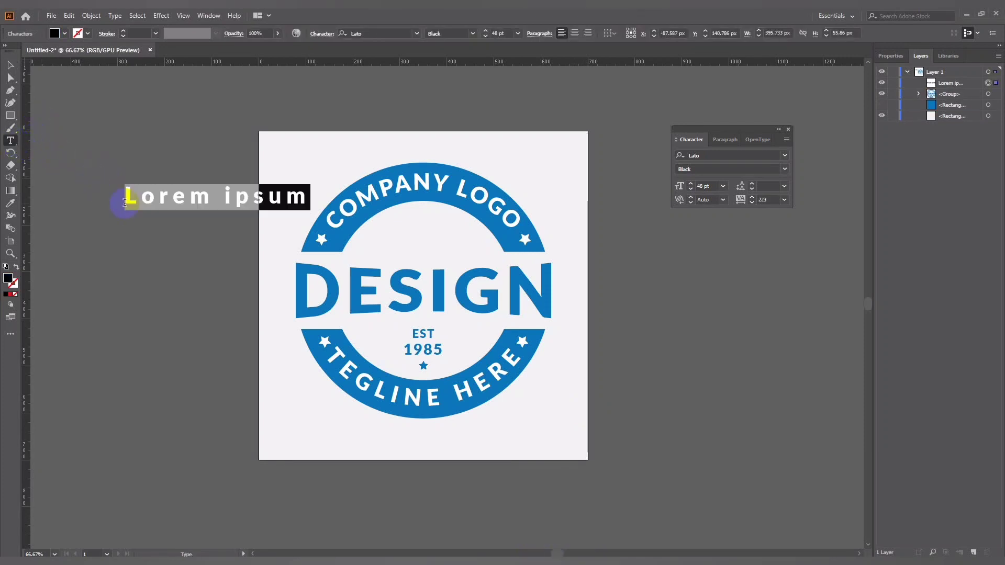
text(BRAND)
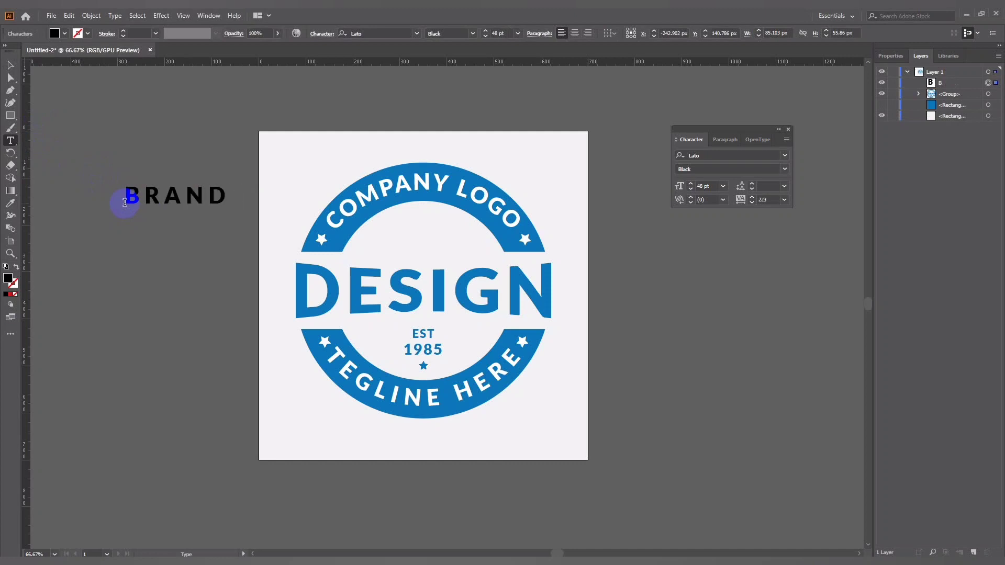
click(10, 65)
click(213, 117)
click(201, 195)
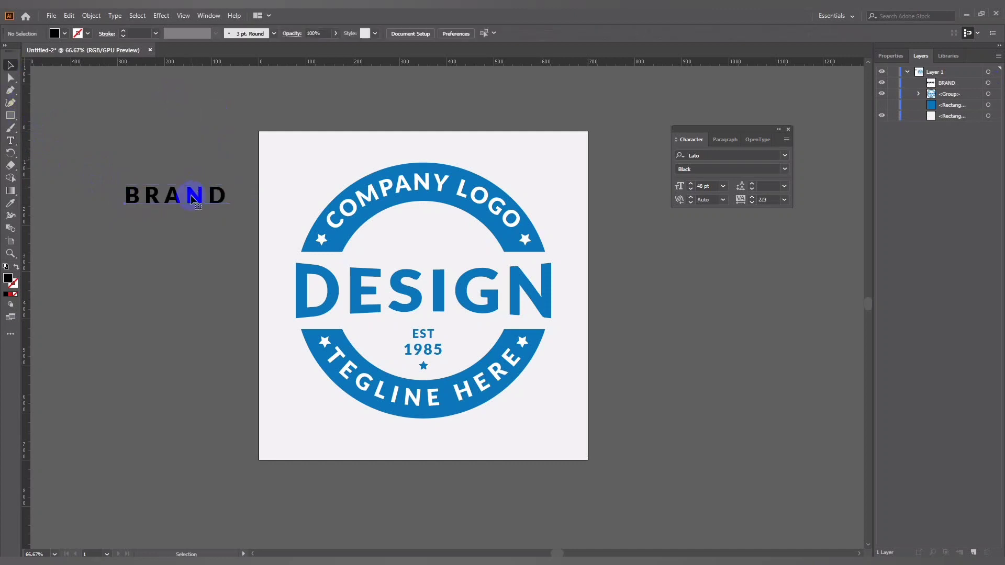
Colour BRAND with the logo's blue using the Eyedropper.
click(10, 203)
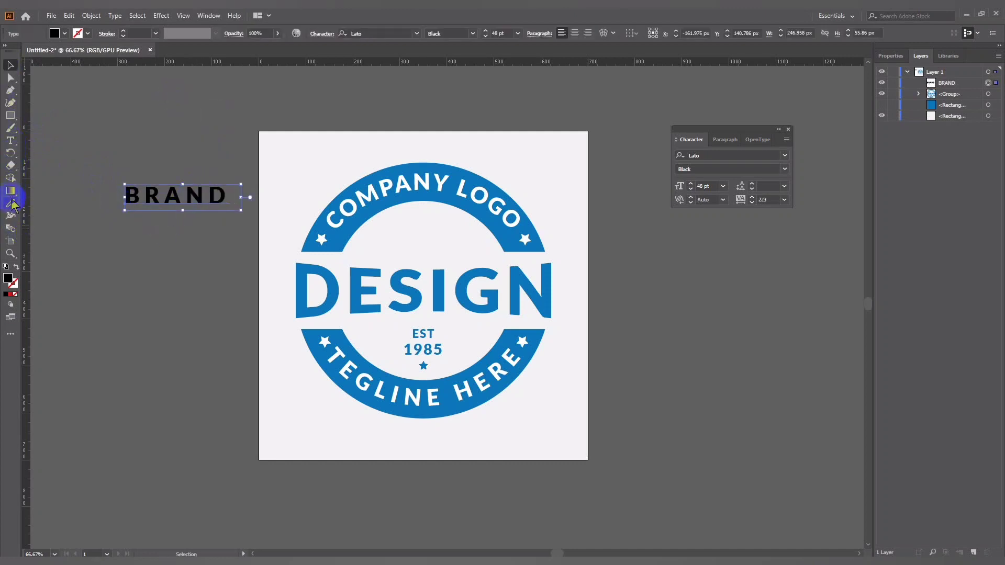
click(341, 236)
click(10, 65)
click(45, 90)
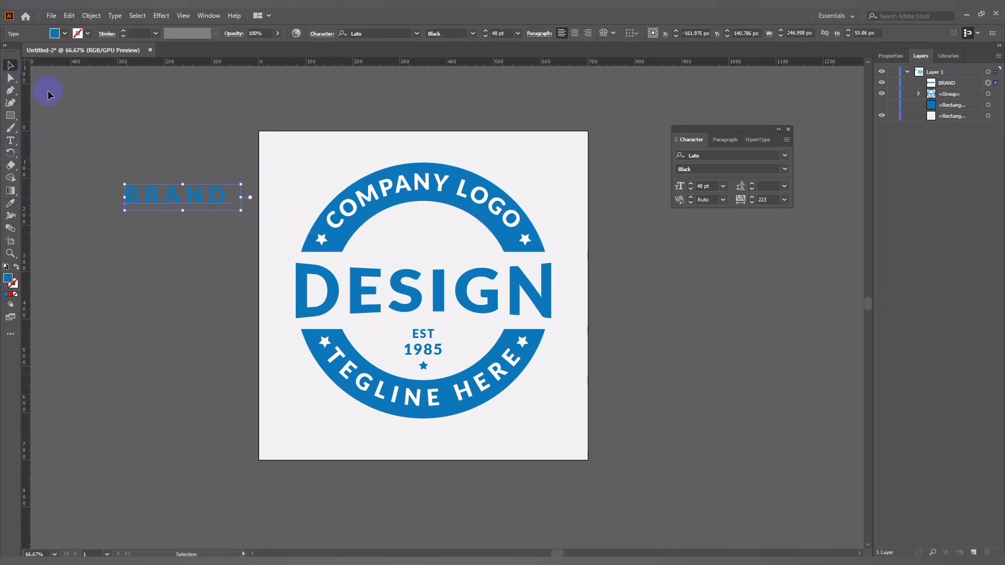
click(200, 198)
Move BRAND into the top of the badge above DESIGN.
drag(200, 198, 454, 244)
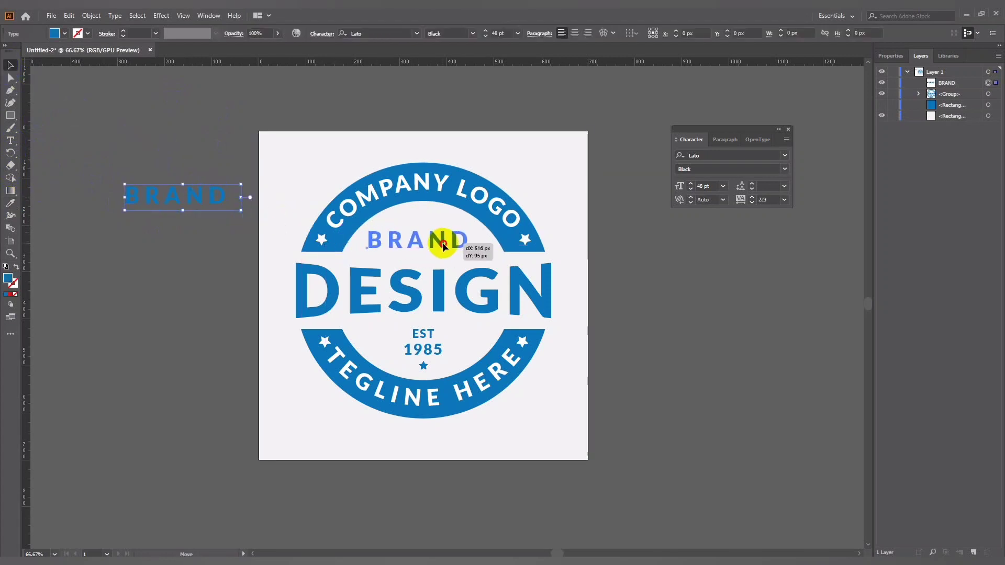
click(570, 196)
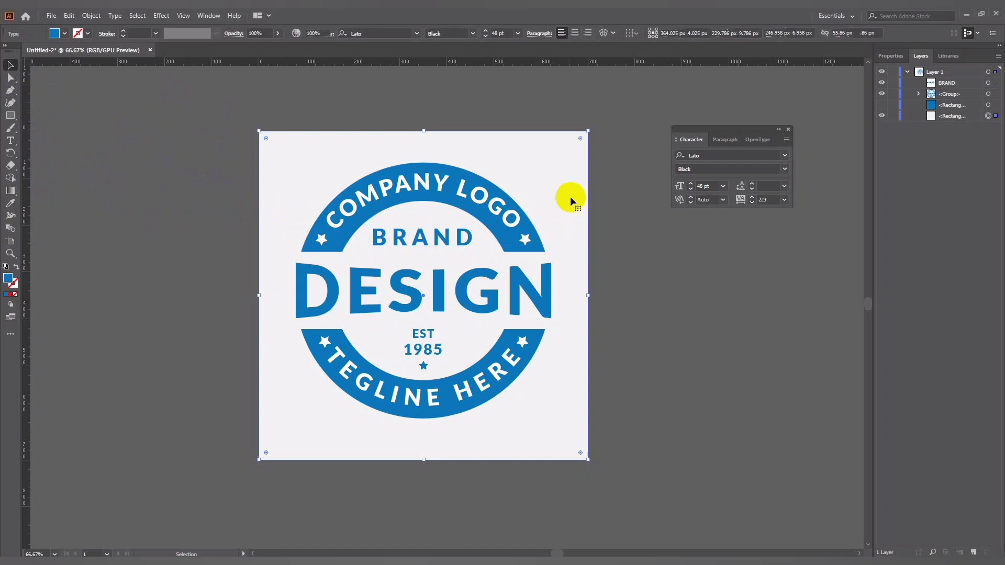
click(627, 302)
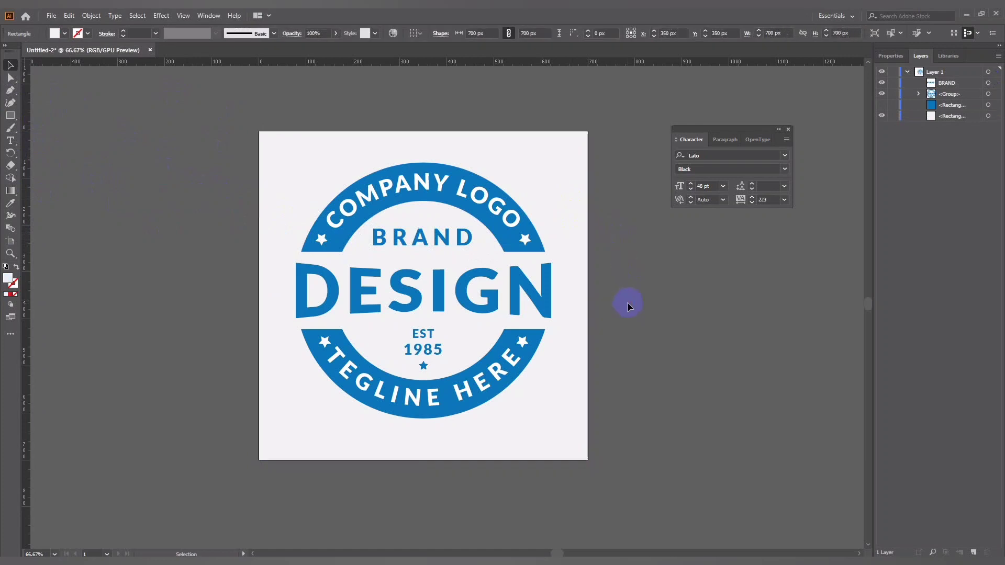
click(437, 247)
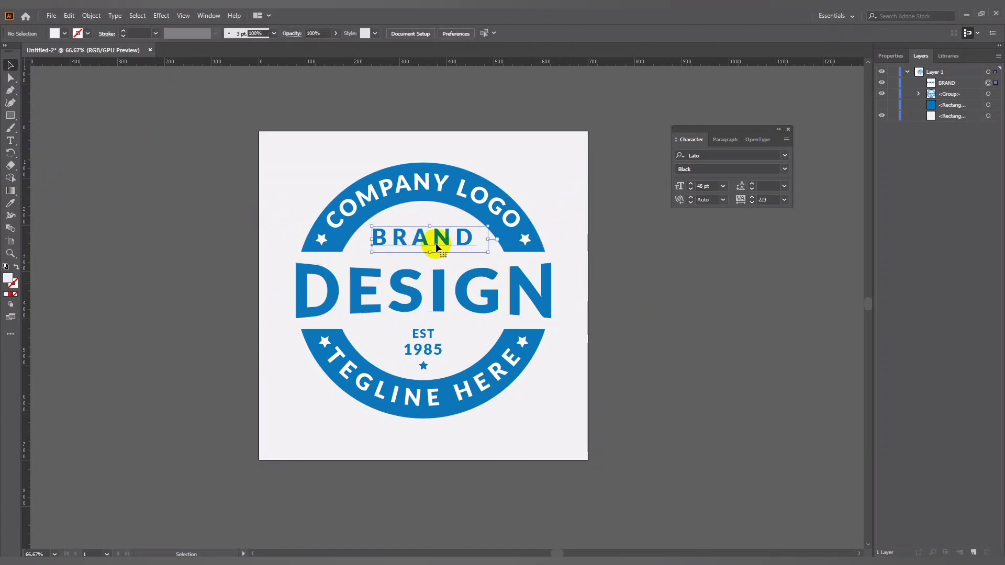
Step through fonts on BRAND until settling on a bold, slightly calligraphic serif.
click(734, 156)
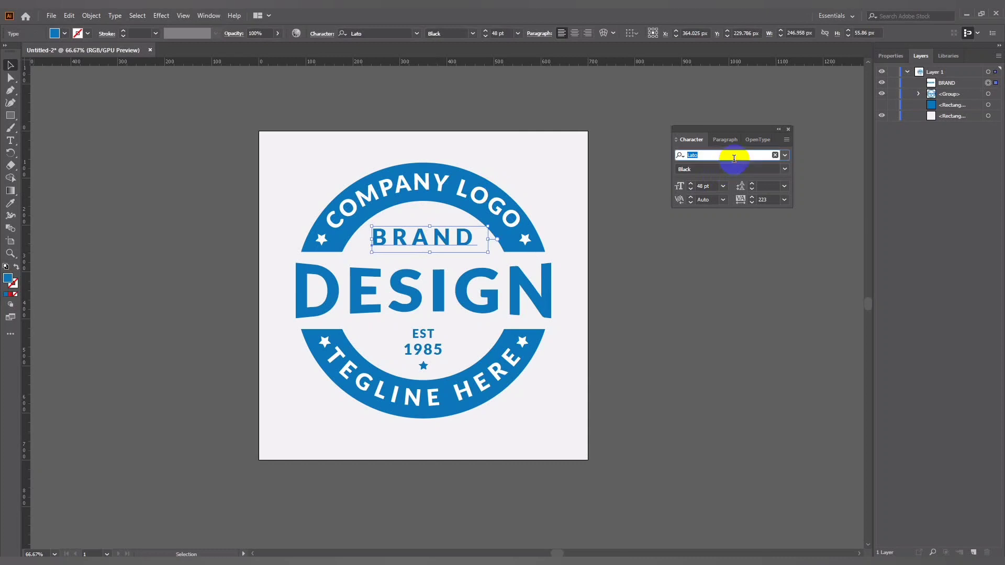
key(Down)
key(Down)
key(Down)
key(Down)
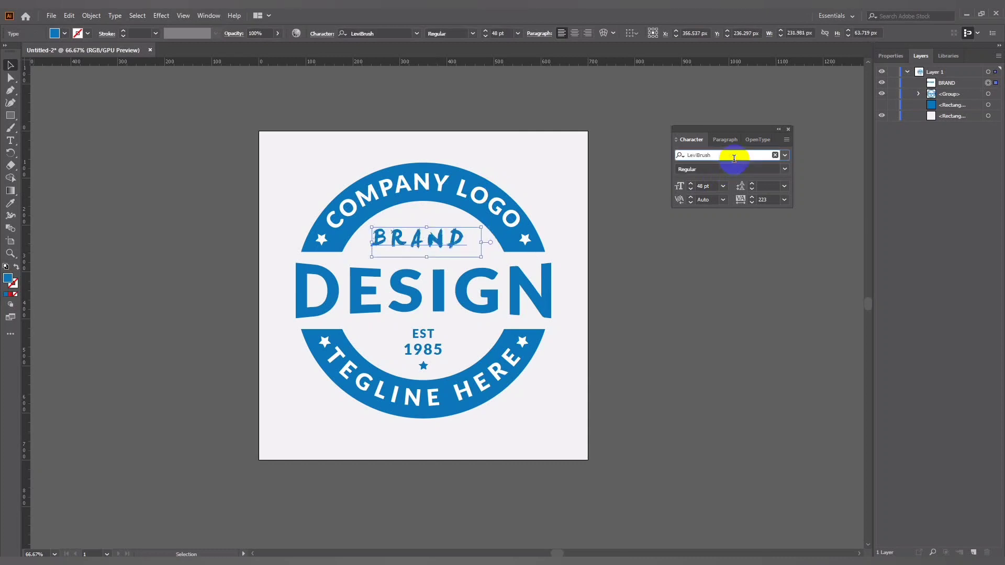
key(Down)
key(Down)
key(Down)
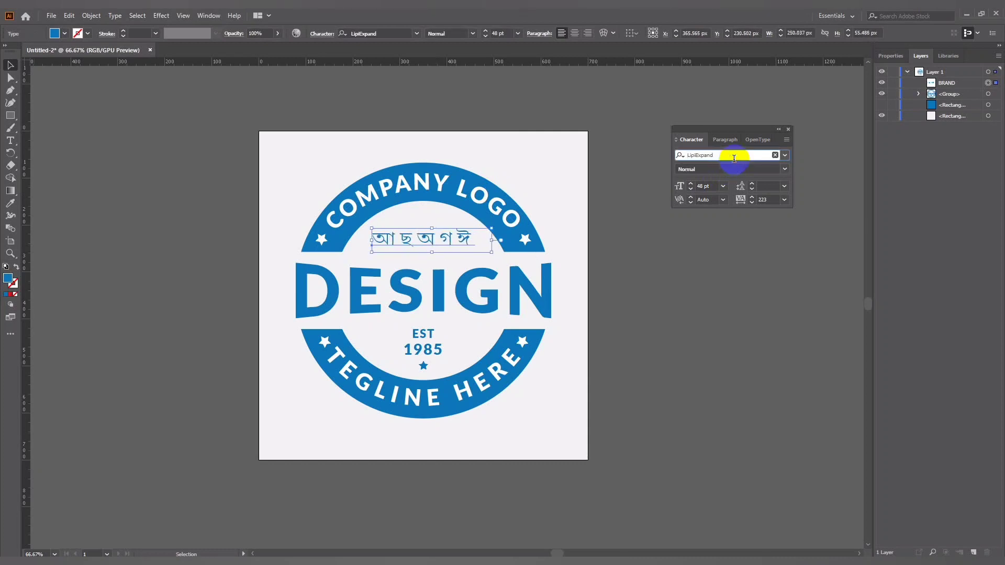
key(Down)
key(Down)
key(Down)
key(Down)
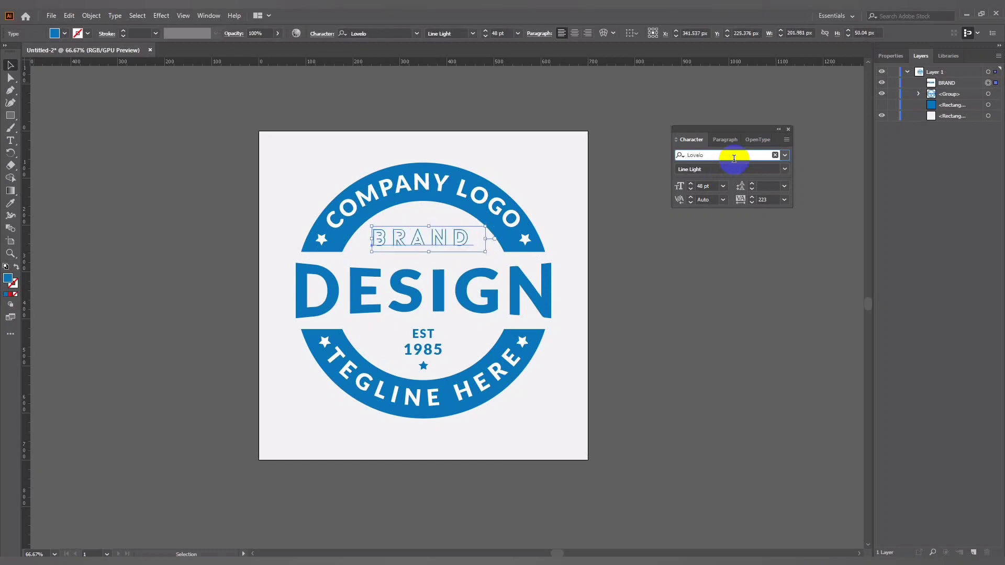
key(Down)
key(Down)
key(Down)
key(Down)
key(Down)
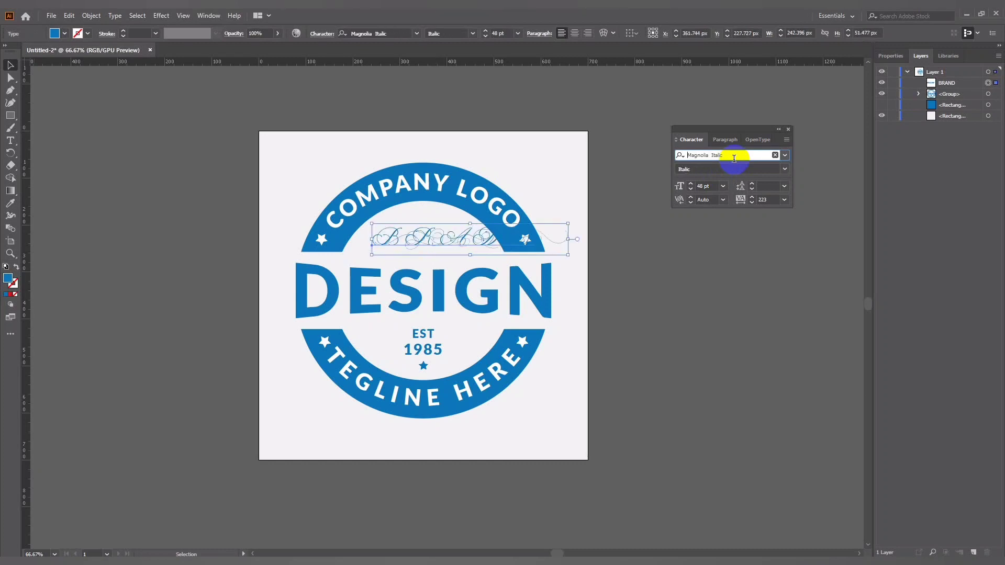
key(Down)
key(Down)
key(Down)
key(Down)
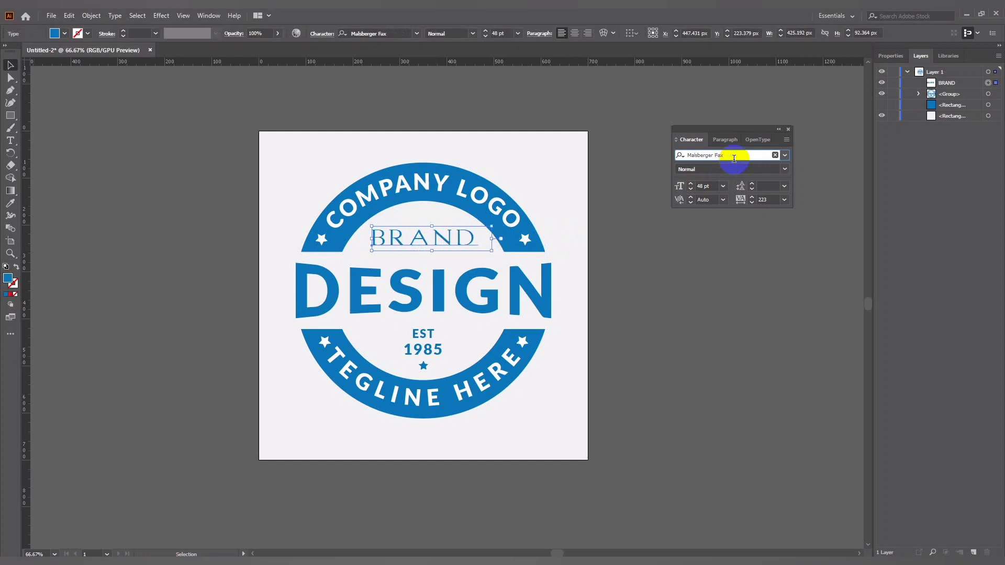
key(Down)
key(Down)
key(Down)
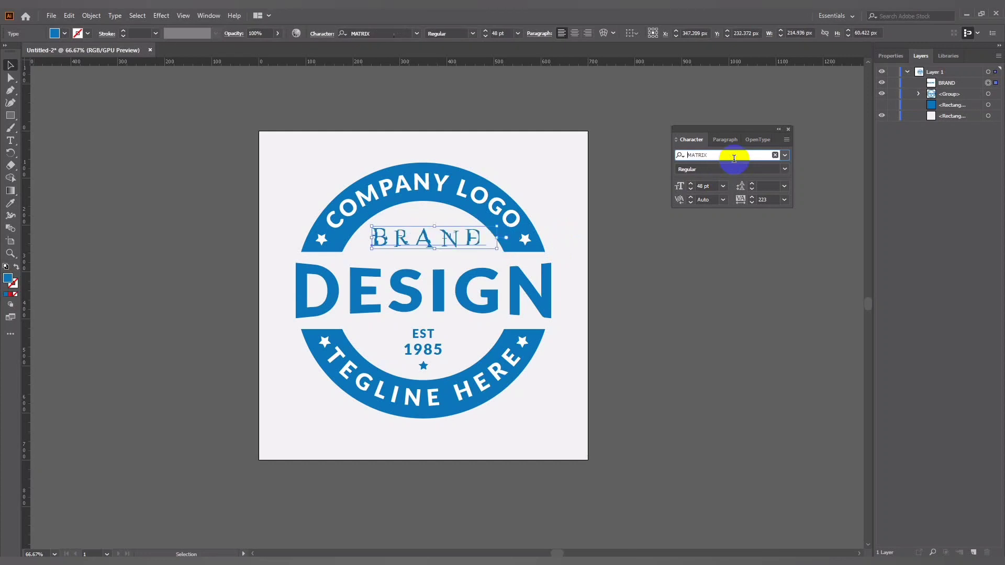
key(Down)
key(Down)
key(Down)
key(Down)
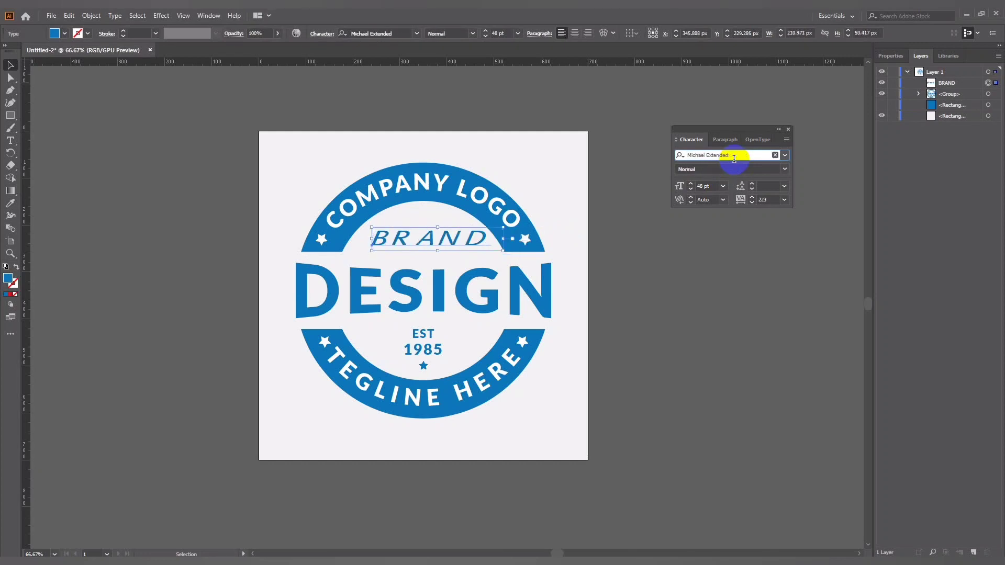
key(Down)
key(Down)
key(Down)
key(Down)
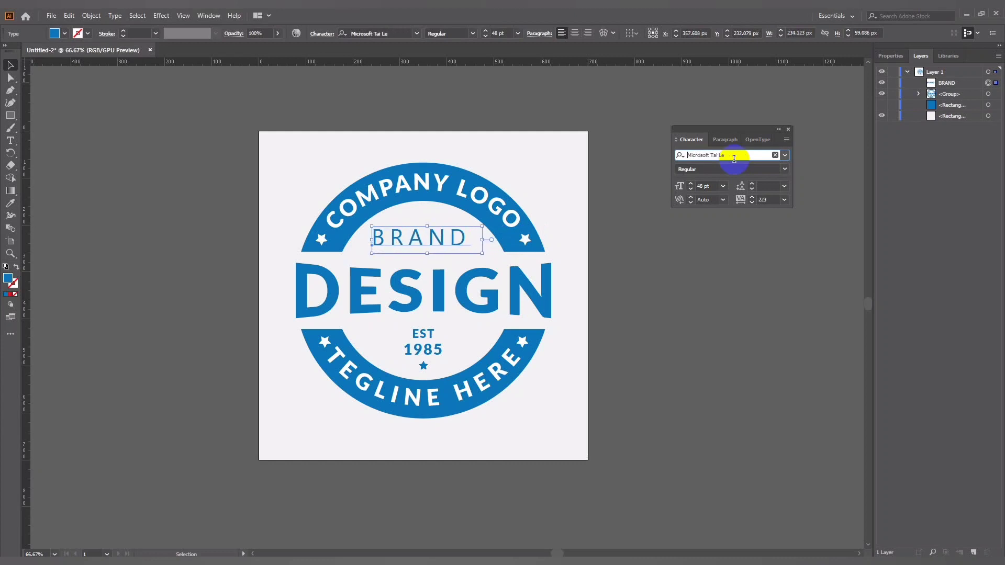
key(Down)
key(Down)
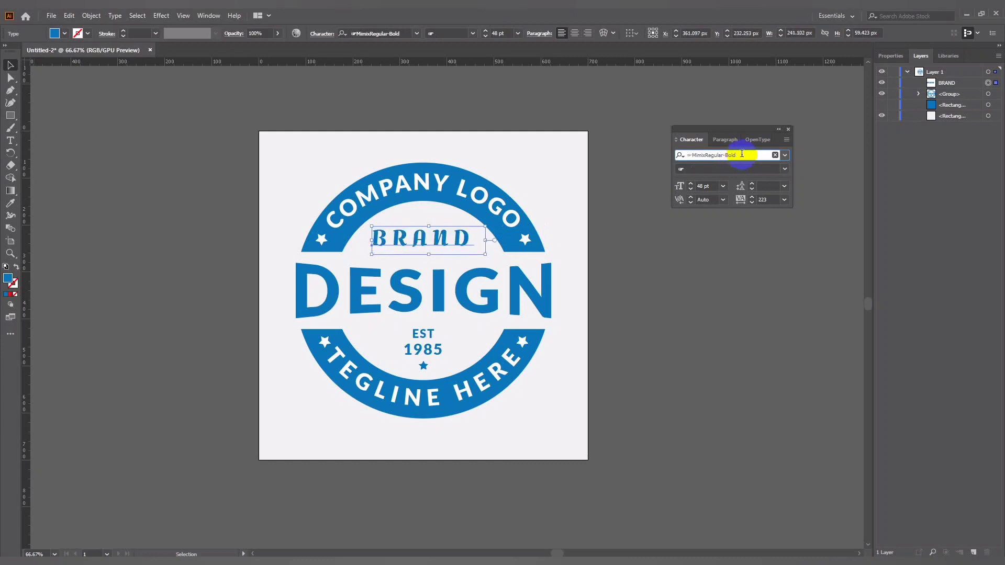
click(310, 153)
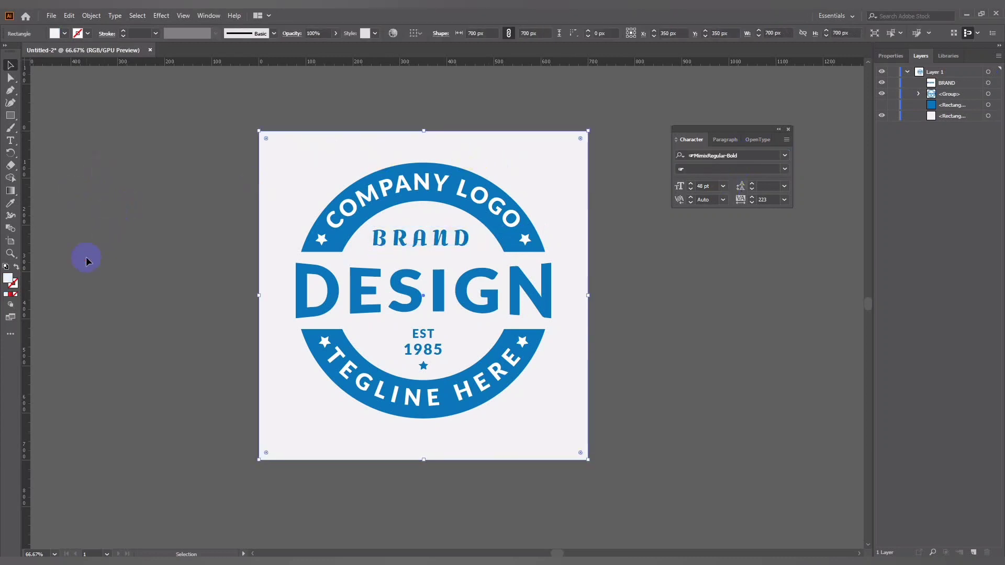
Enlarge BRAND slightly.
click(426, 235)
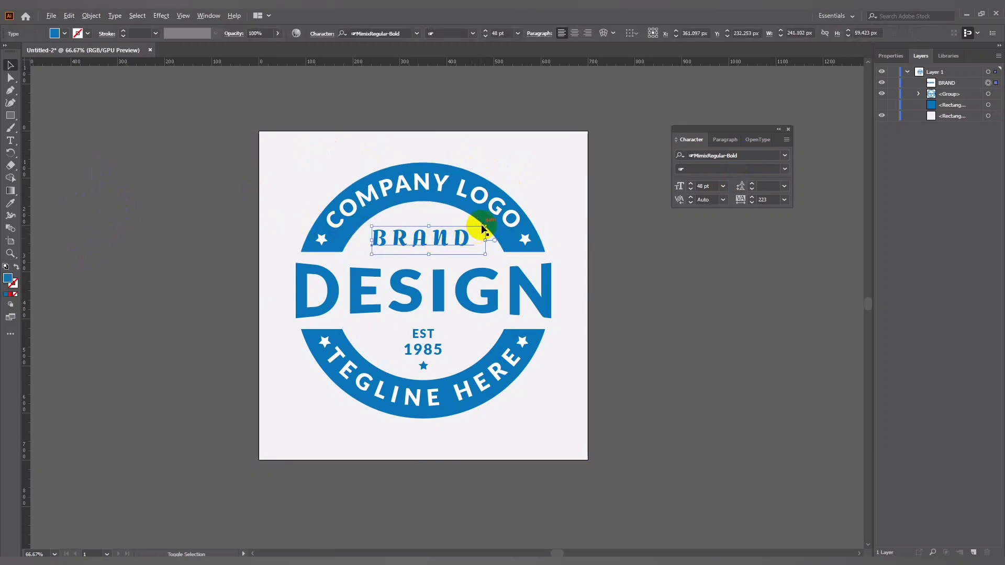
drag(482, 229, 480, 215)
click(610, 240)
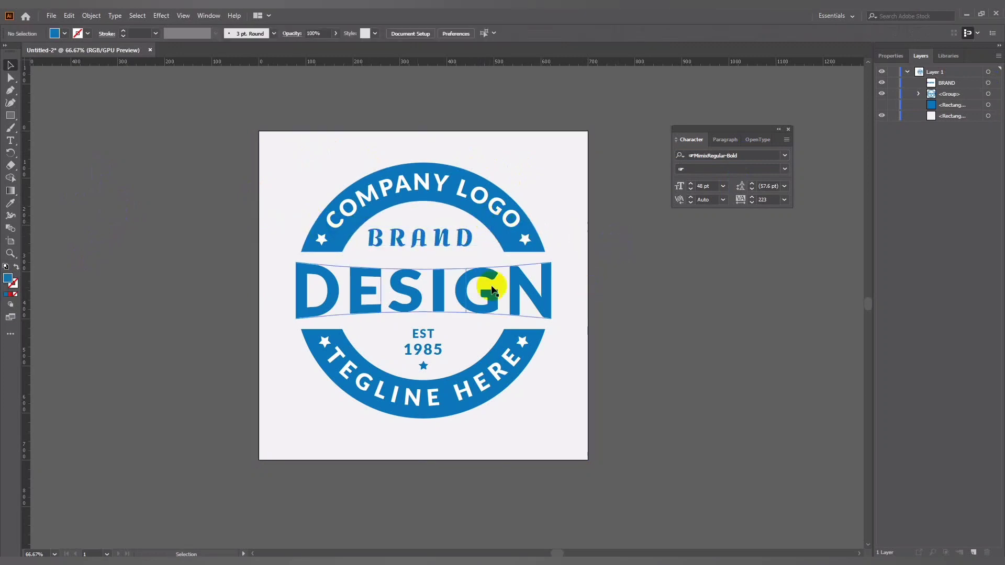
Lock the background square with Ctrl+2.
mouse_move(298, 170)
mouse_down()
mouse_move(373, 238)
mouse_move(468, 301)
mouse_up()
key(ctrl+z)
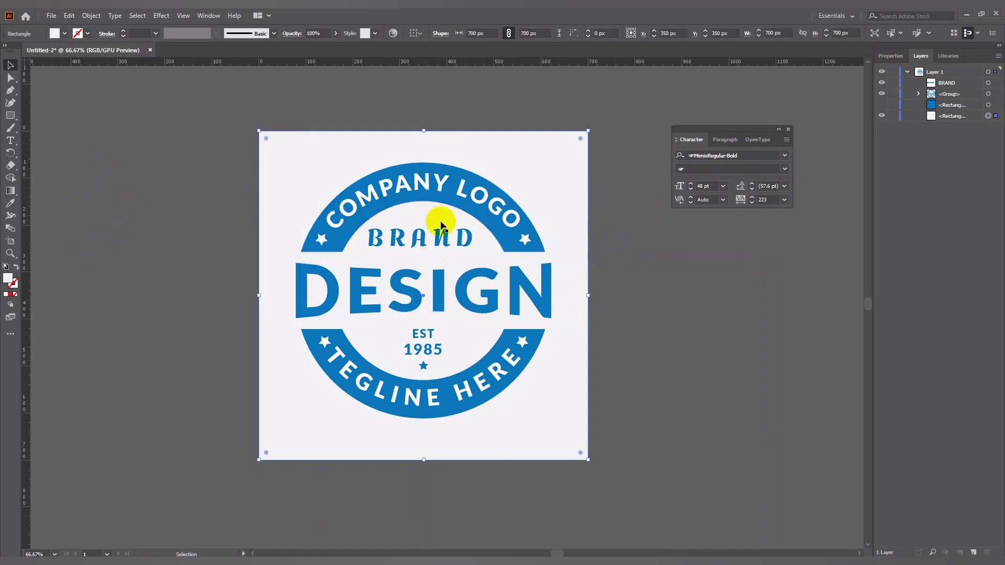
key(ctrl+2)
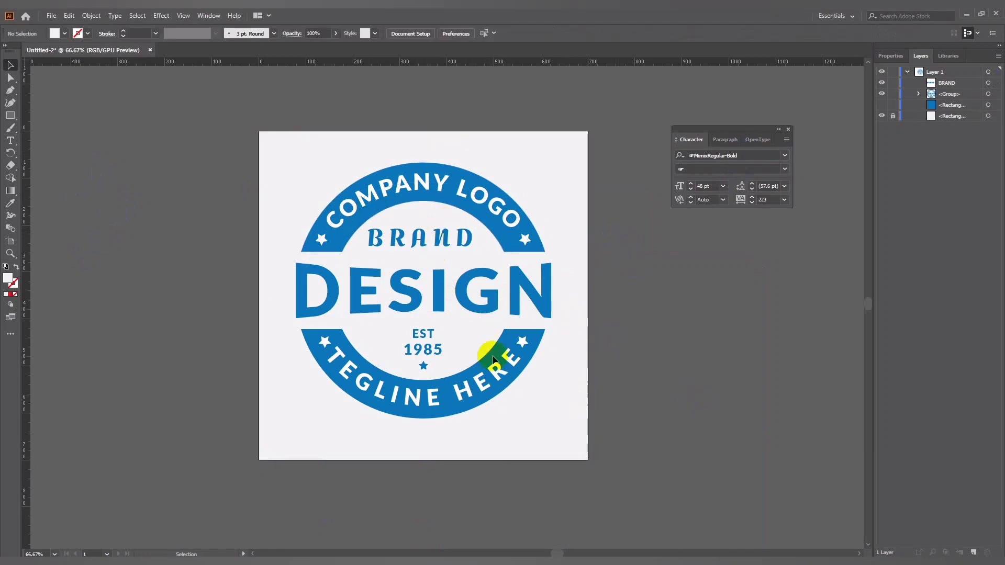
drag(309, 155, 534, 313)
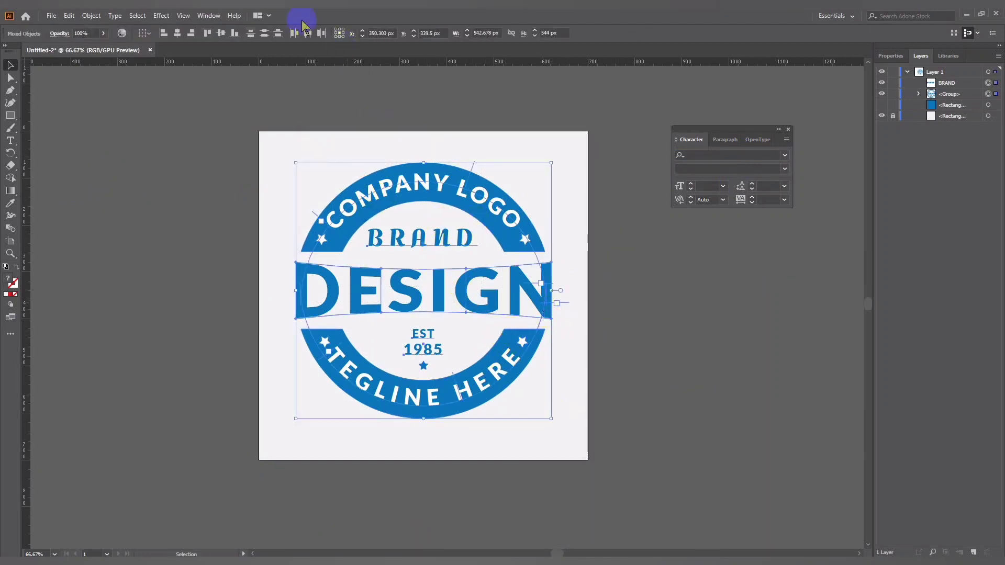
click(177, 32)
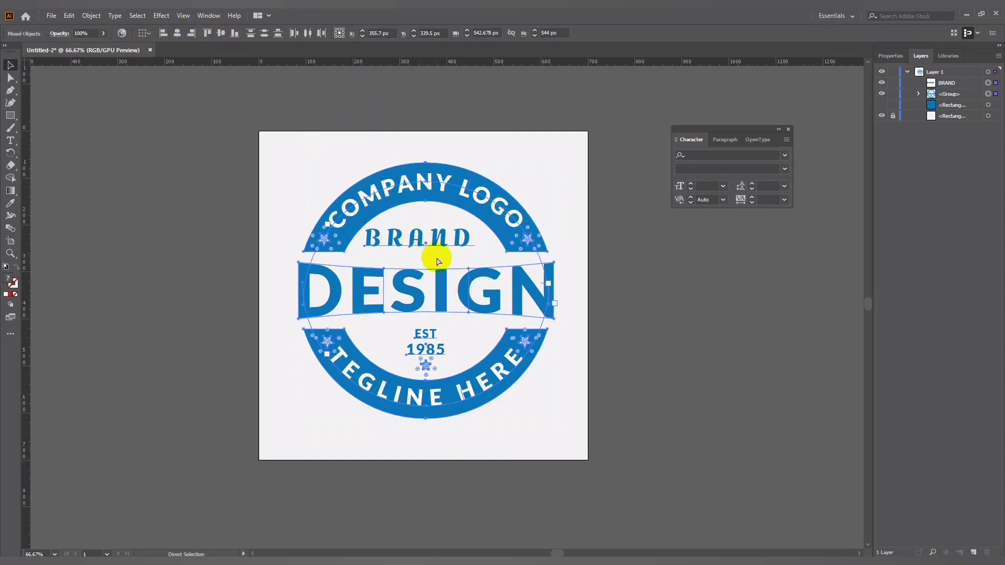
key(ctrl+z)
click(638, 309)
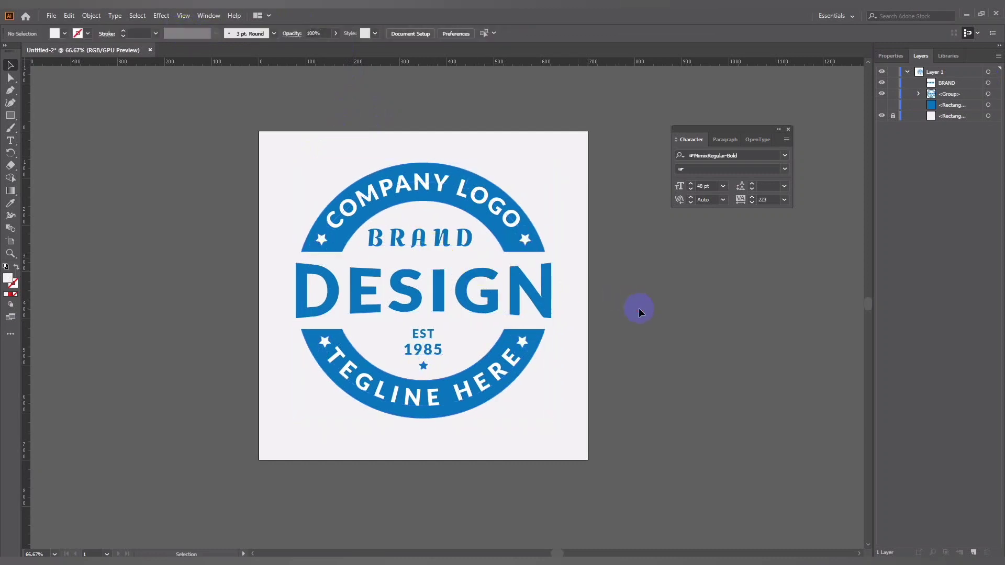
Convert BRAND to outlines and group all the badge elements together.
click(422, 235)
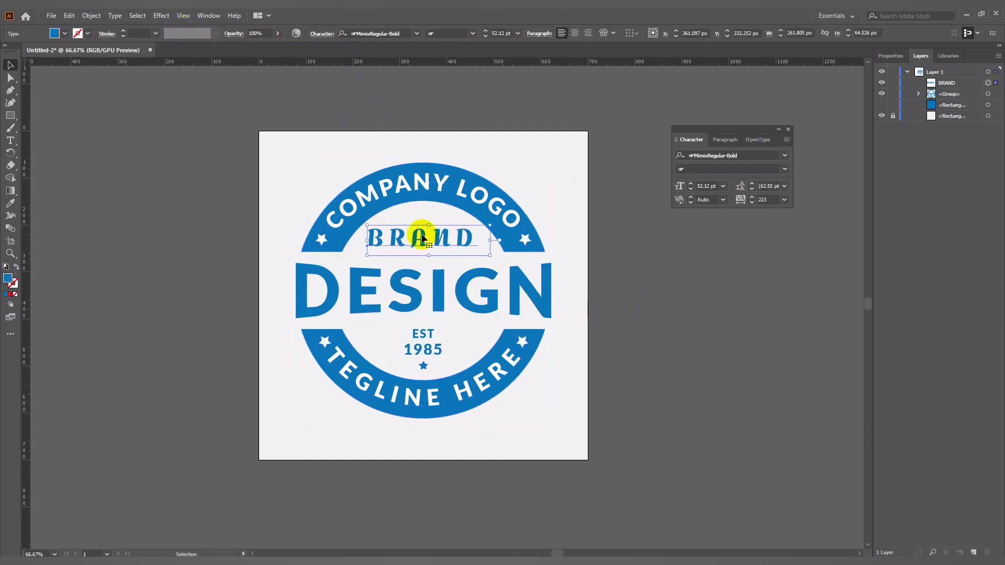
key(ctrl+shift+o)
drag(309, 166, 549, 390)
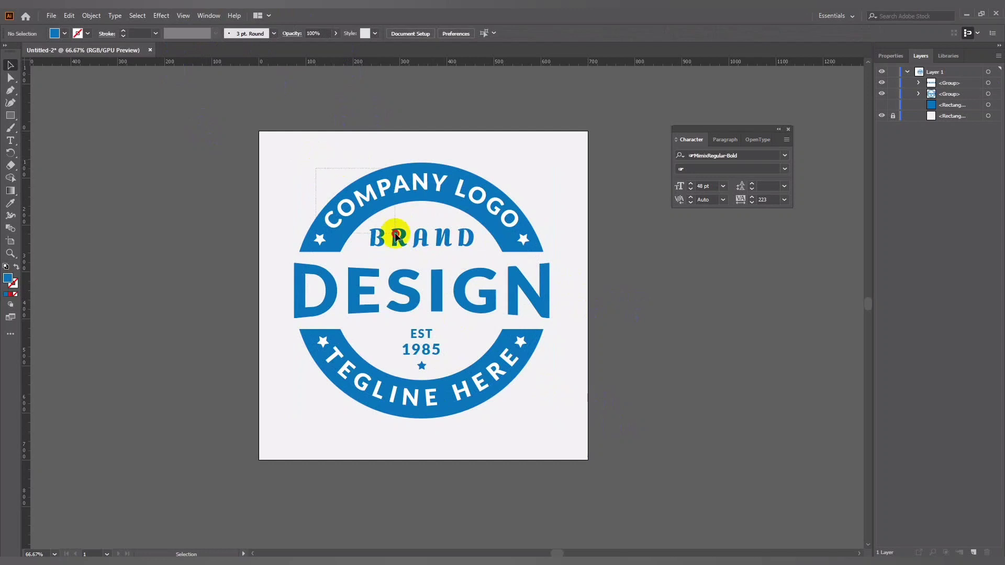
right_click(449, 289)
click(478, 362)
click(623, 336)
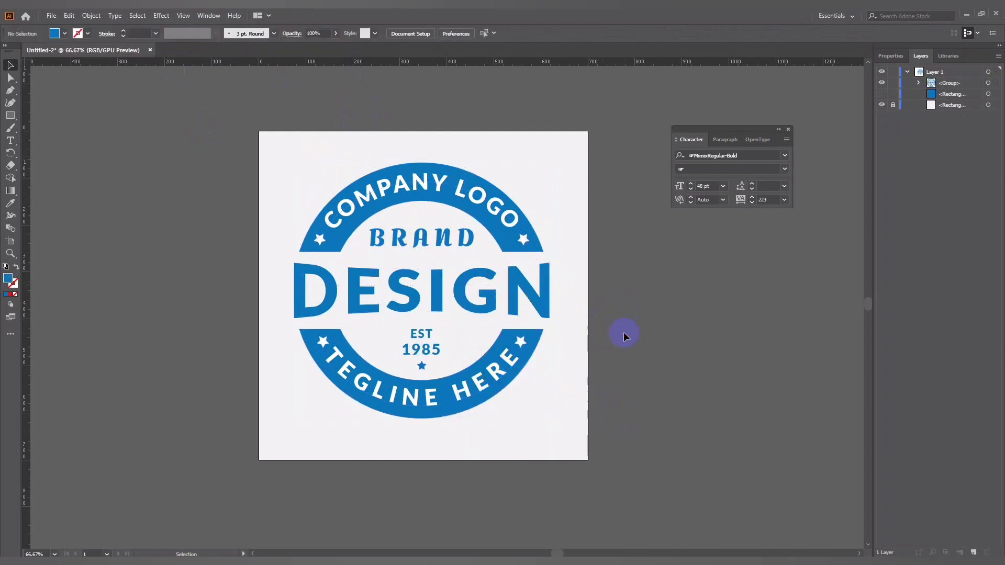